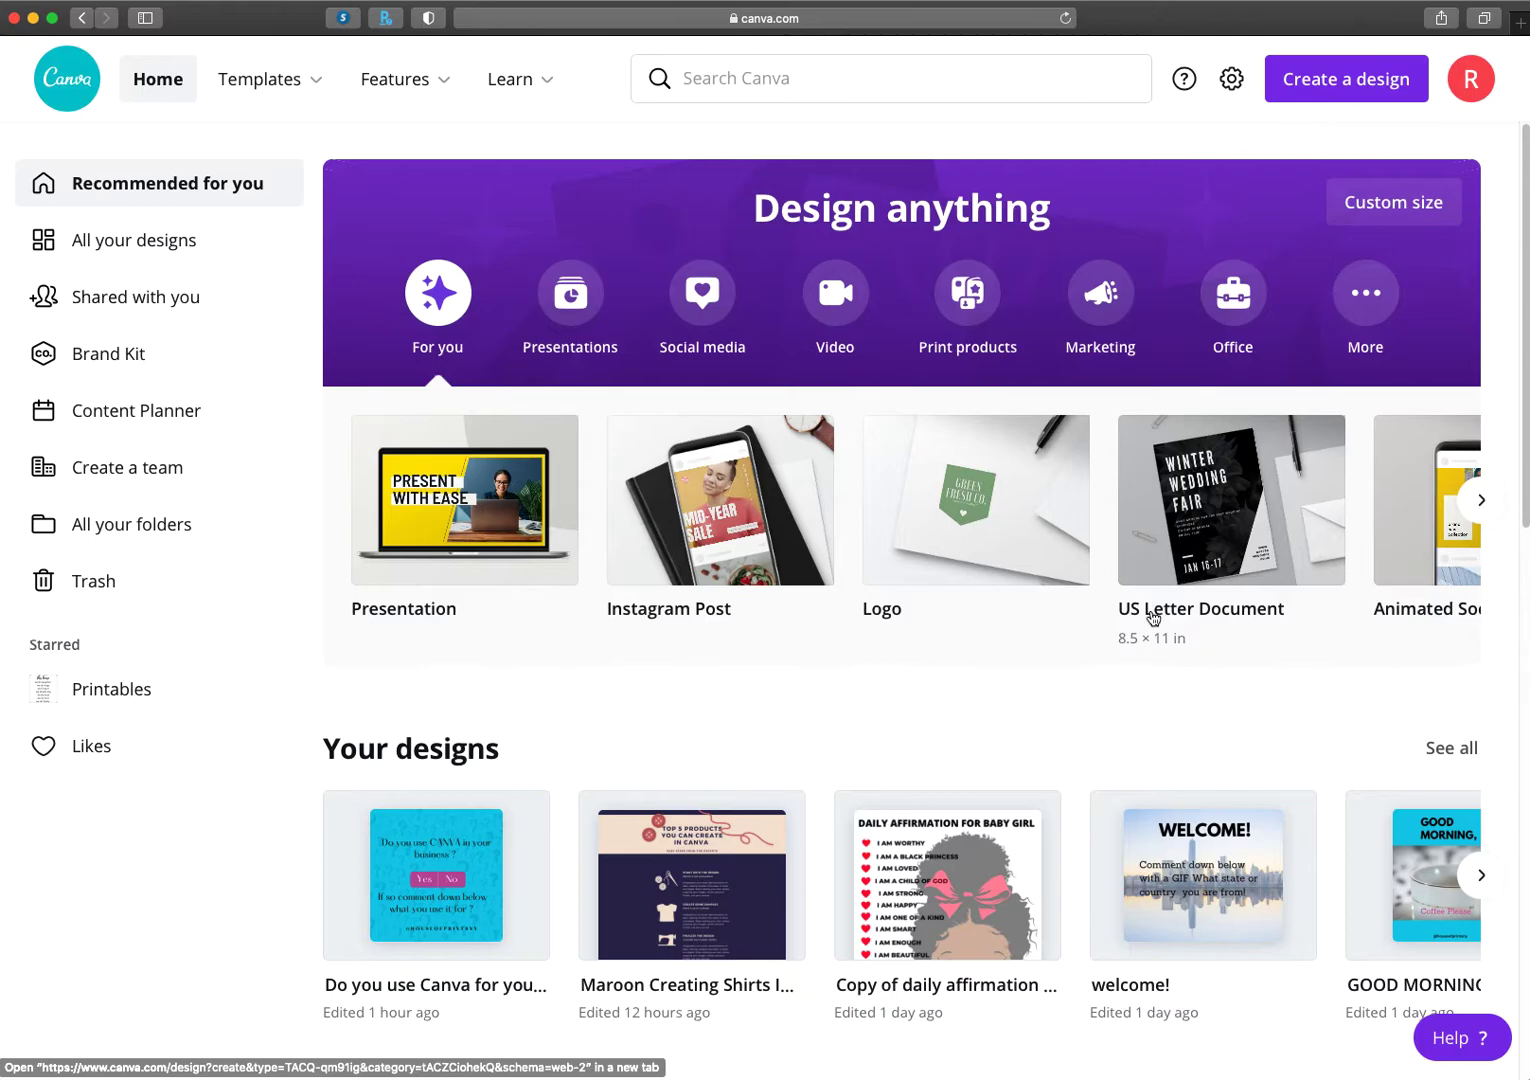
Step: Create a new blank Poster design and dismiss the cash-back offer
{"action": "left_click", "coordinate": [1472, 503]}
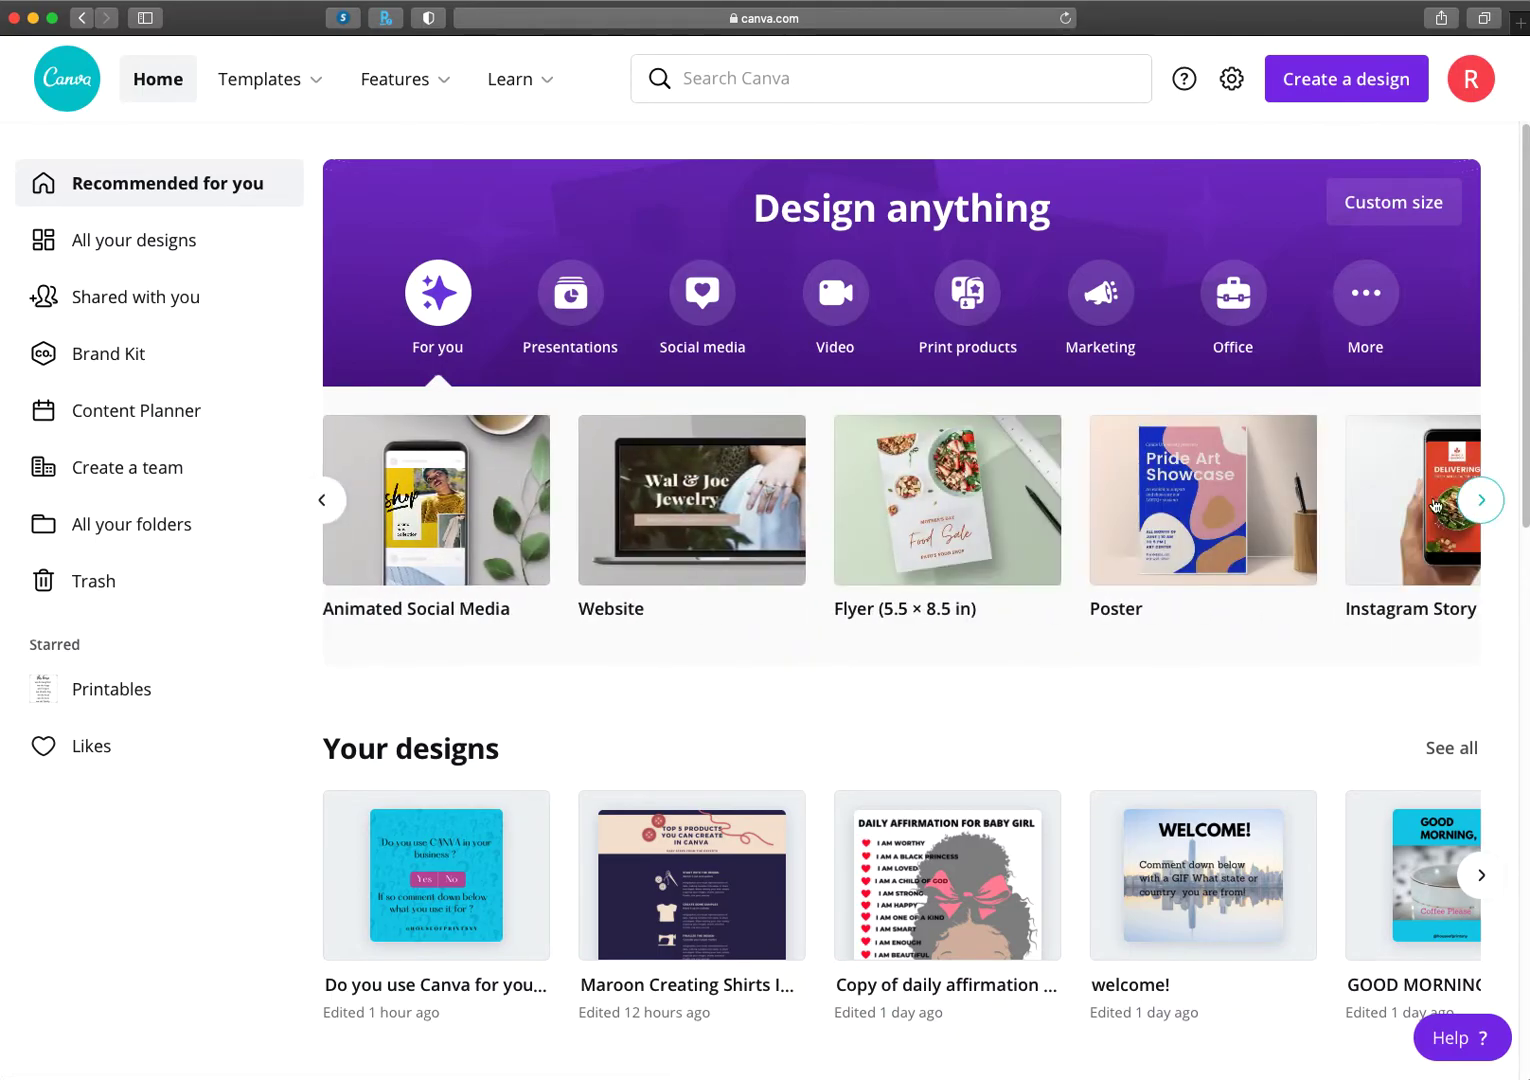
{"action": "left_click", "coordinate": [1223, 497]}
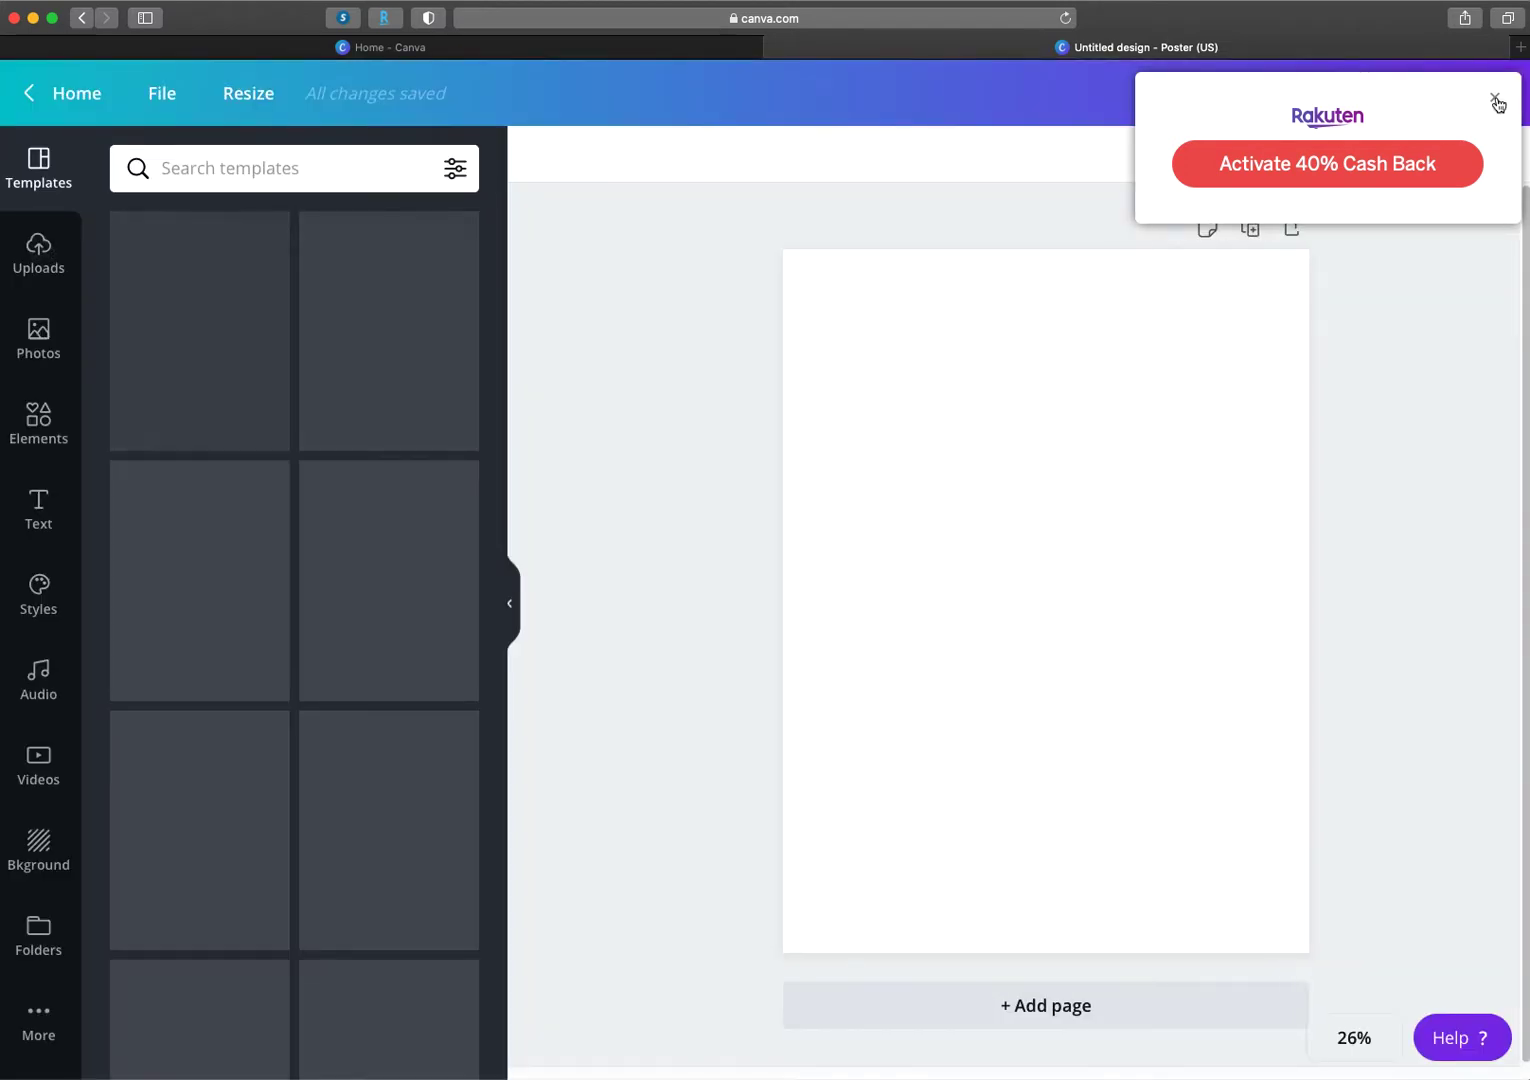
{"action": "left_click", "coordinate": [1495, 98]}
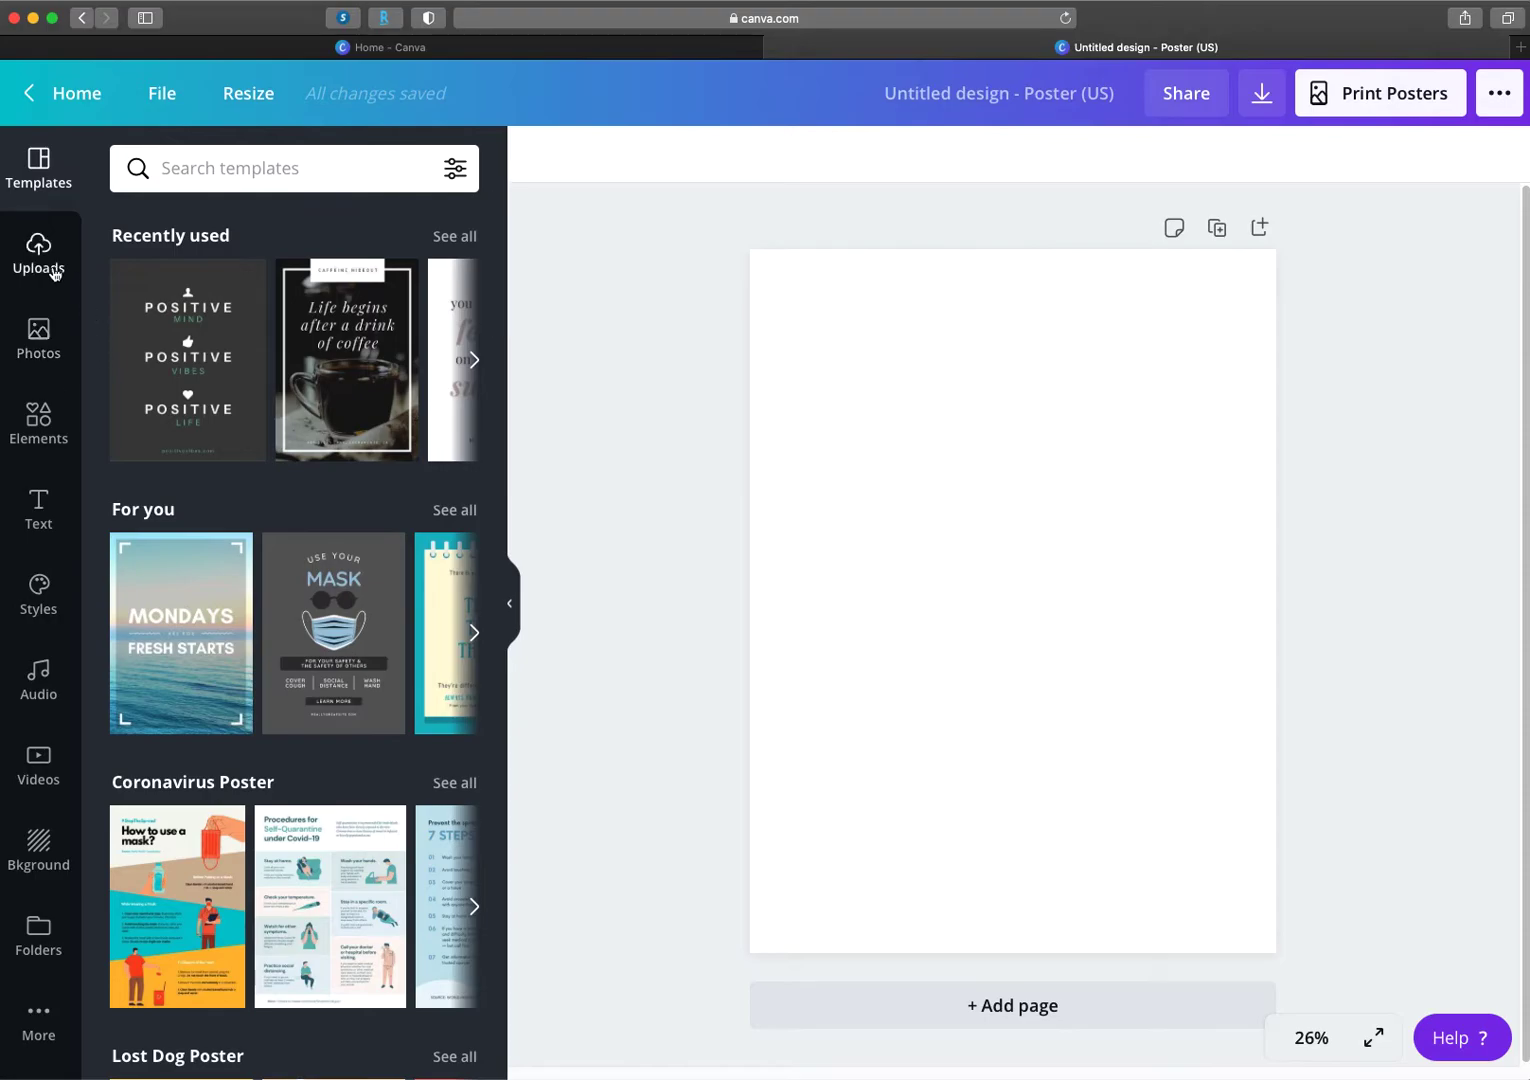
Step: Search the stock photos for BURGER and place the single burger on a plain dark background on the page
{"action": "scroll", "coordinate": [182, 523], "scroll_direction": "down", "scroll_amount": 2}
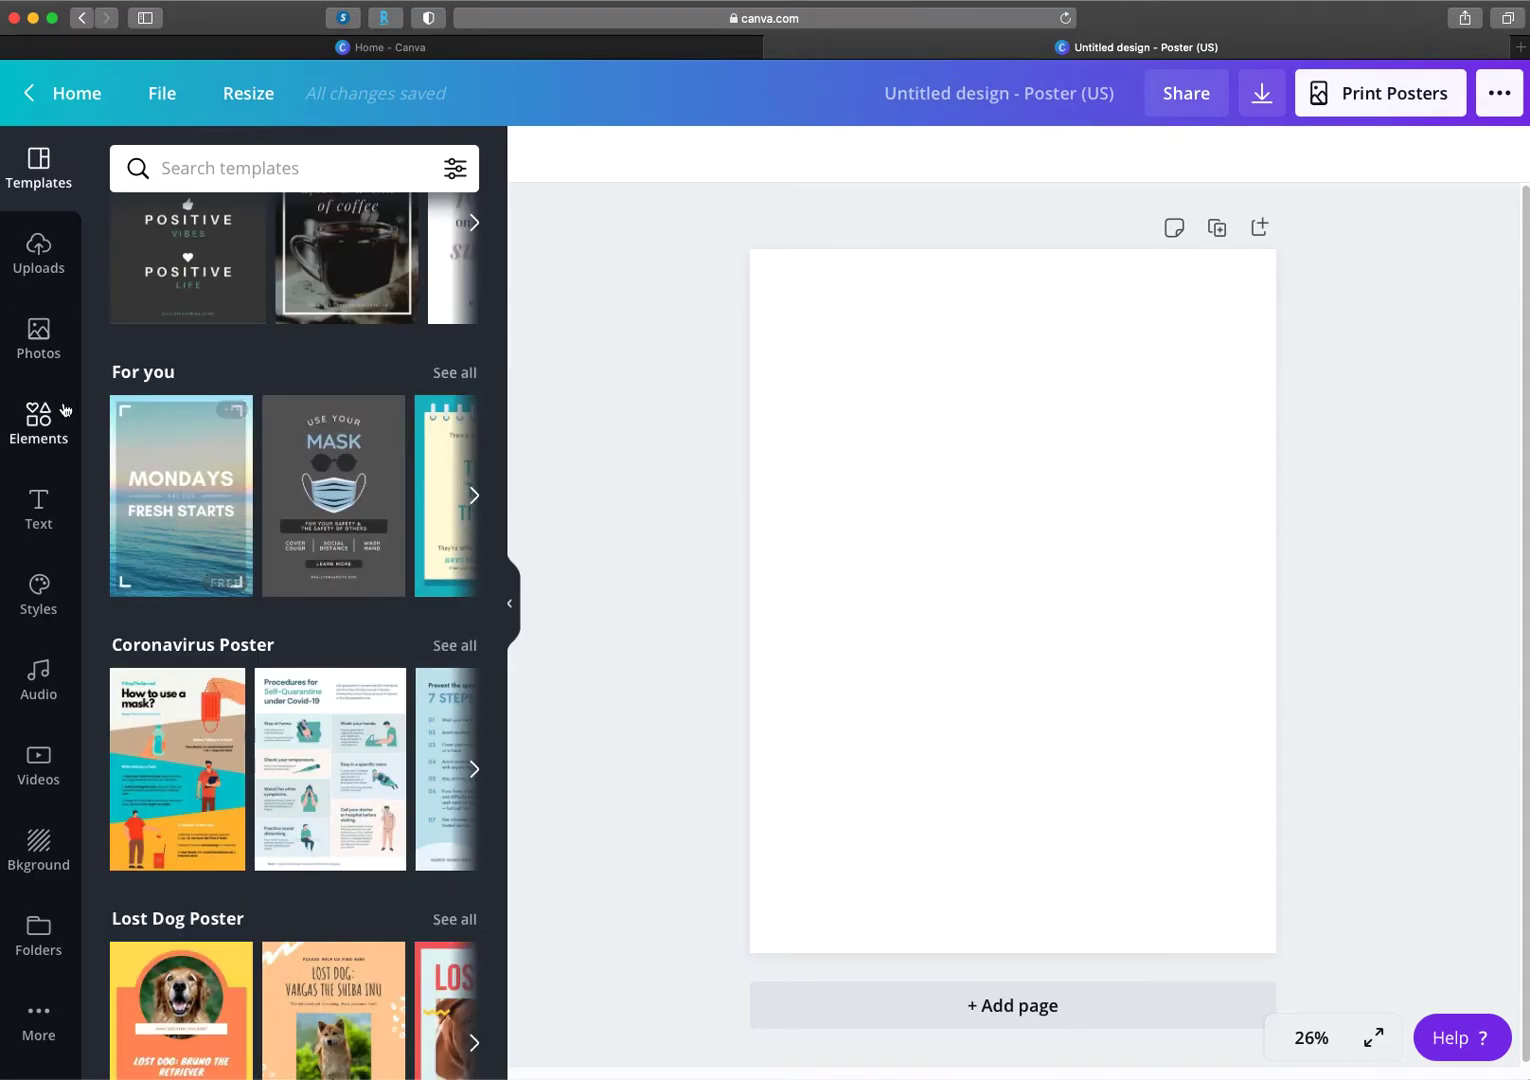
{"action": "left_click", "coordinate": [37, 346]}
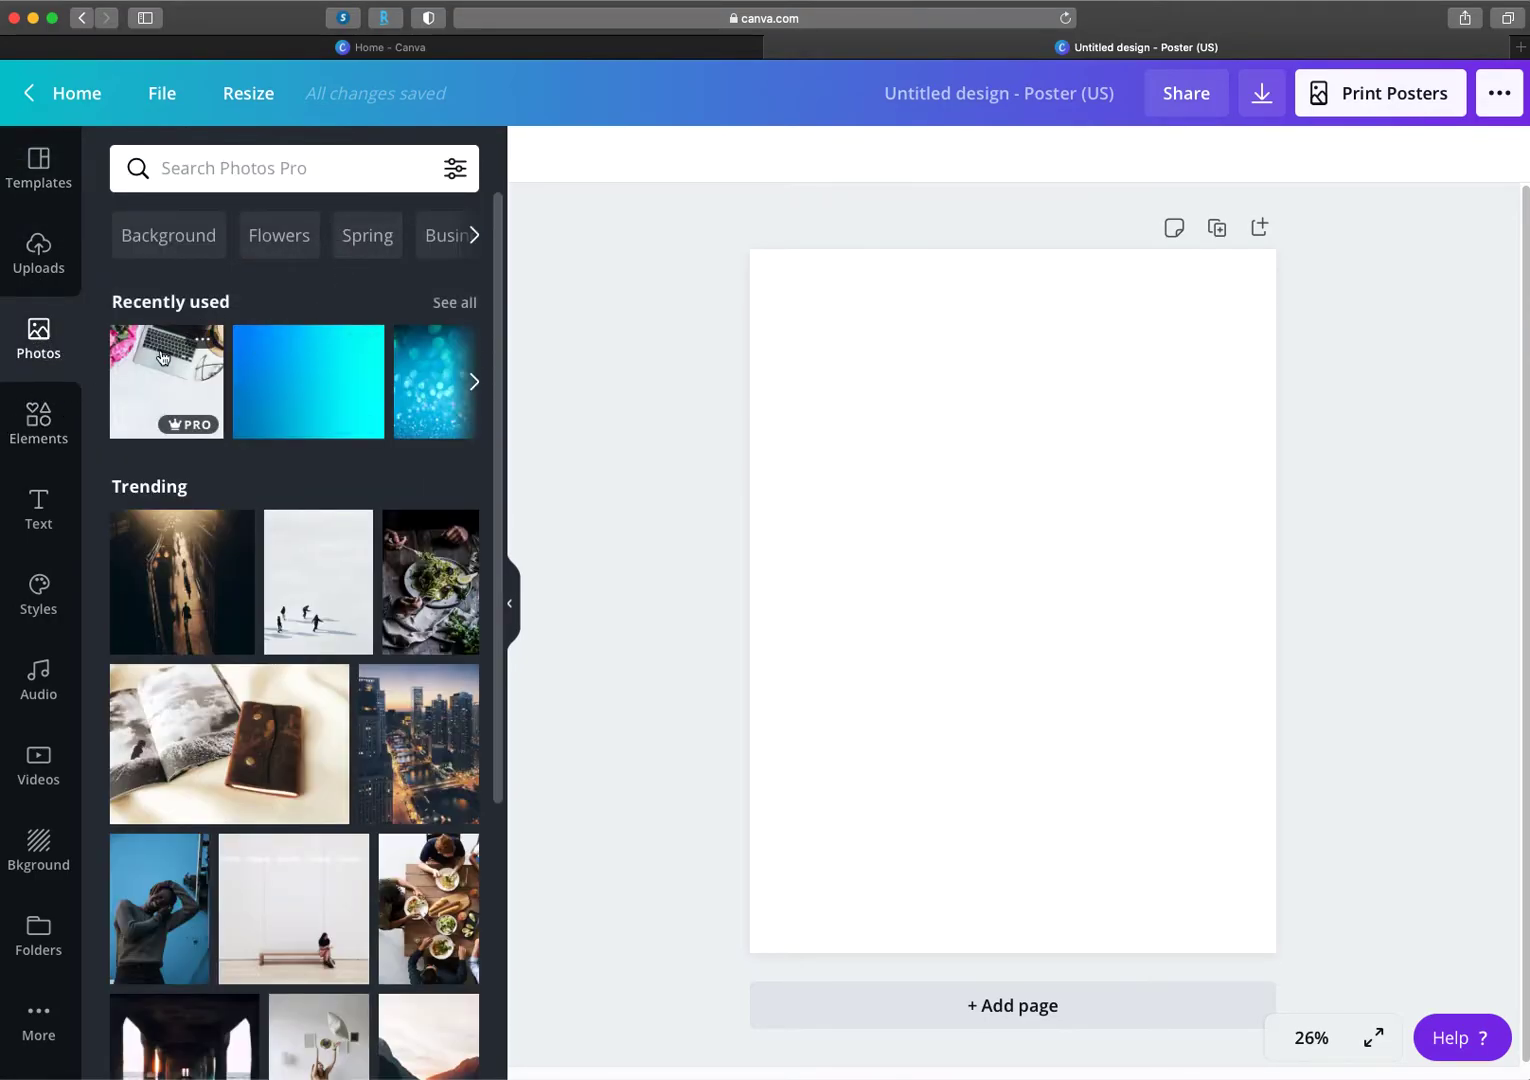
{"action": "scroll", "coordinate": [244, 450], "scroll_direction": "down", "scroll_amount": 3}
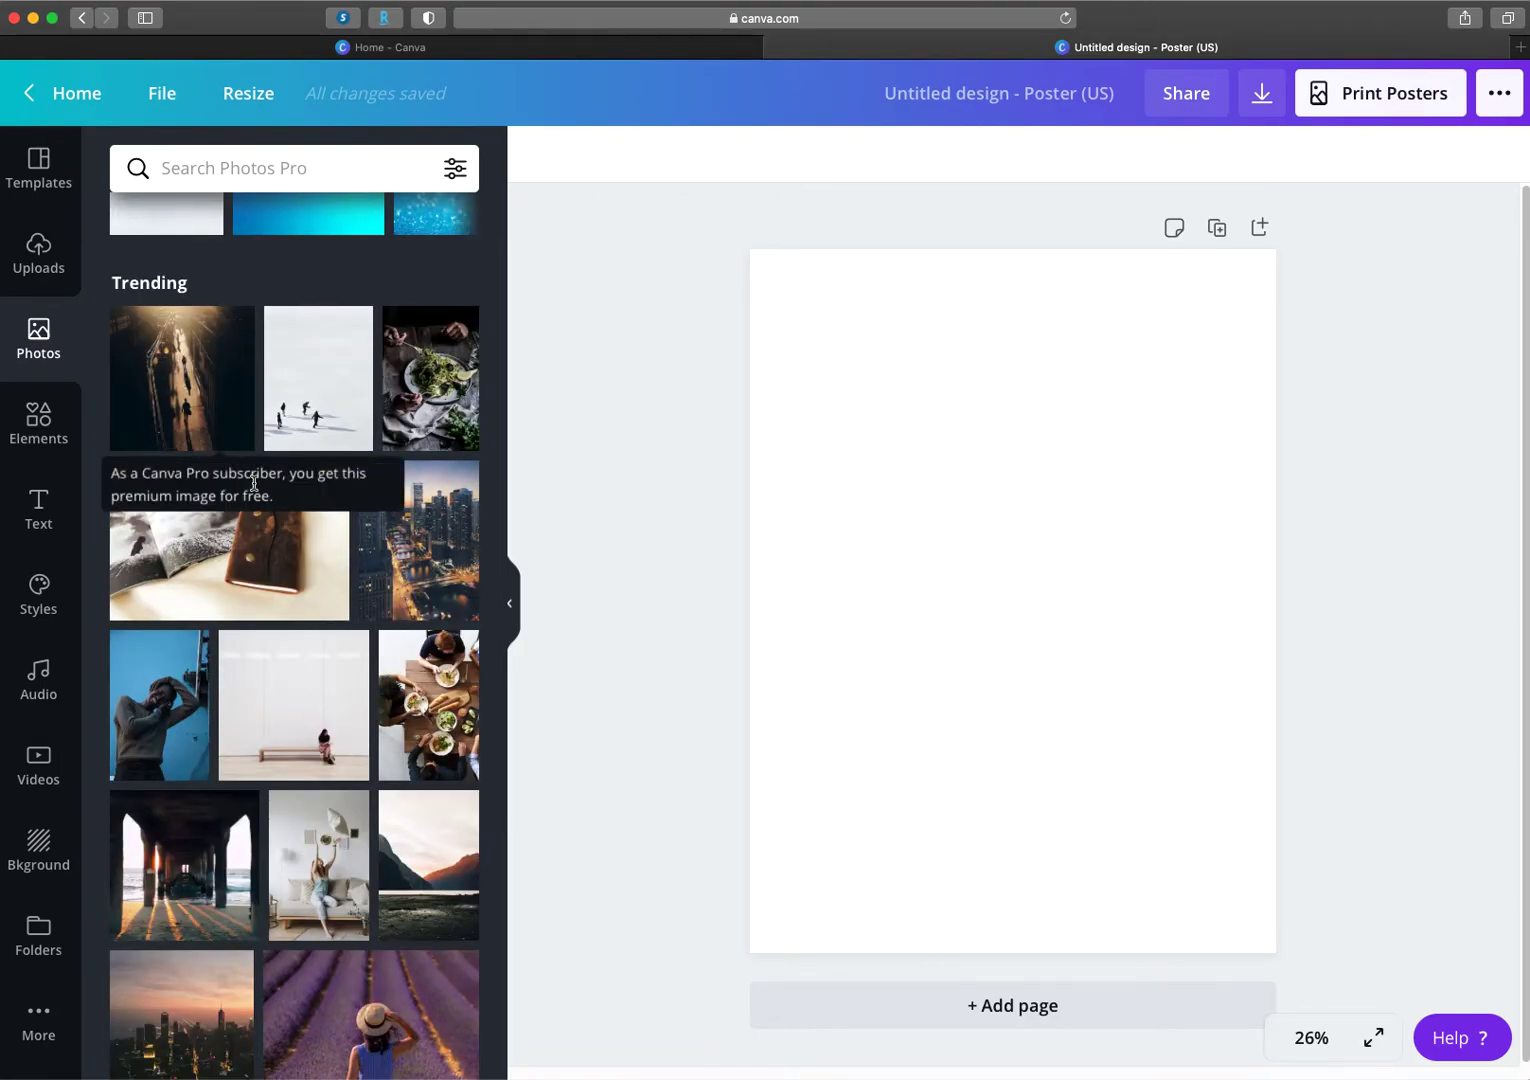
{"action": "scroll", "coordinate": [254, 485], "scroll_direction": "down", "scroll_amount": 10}
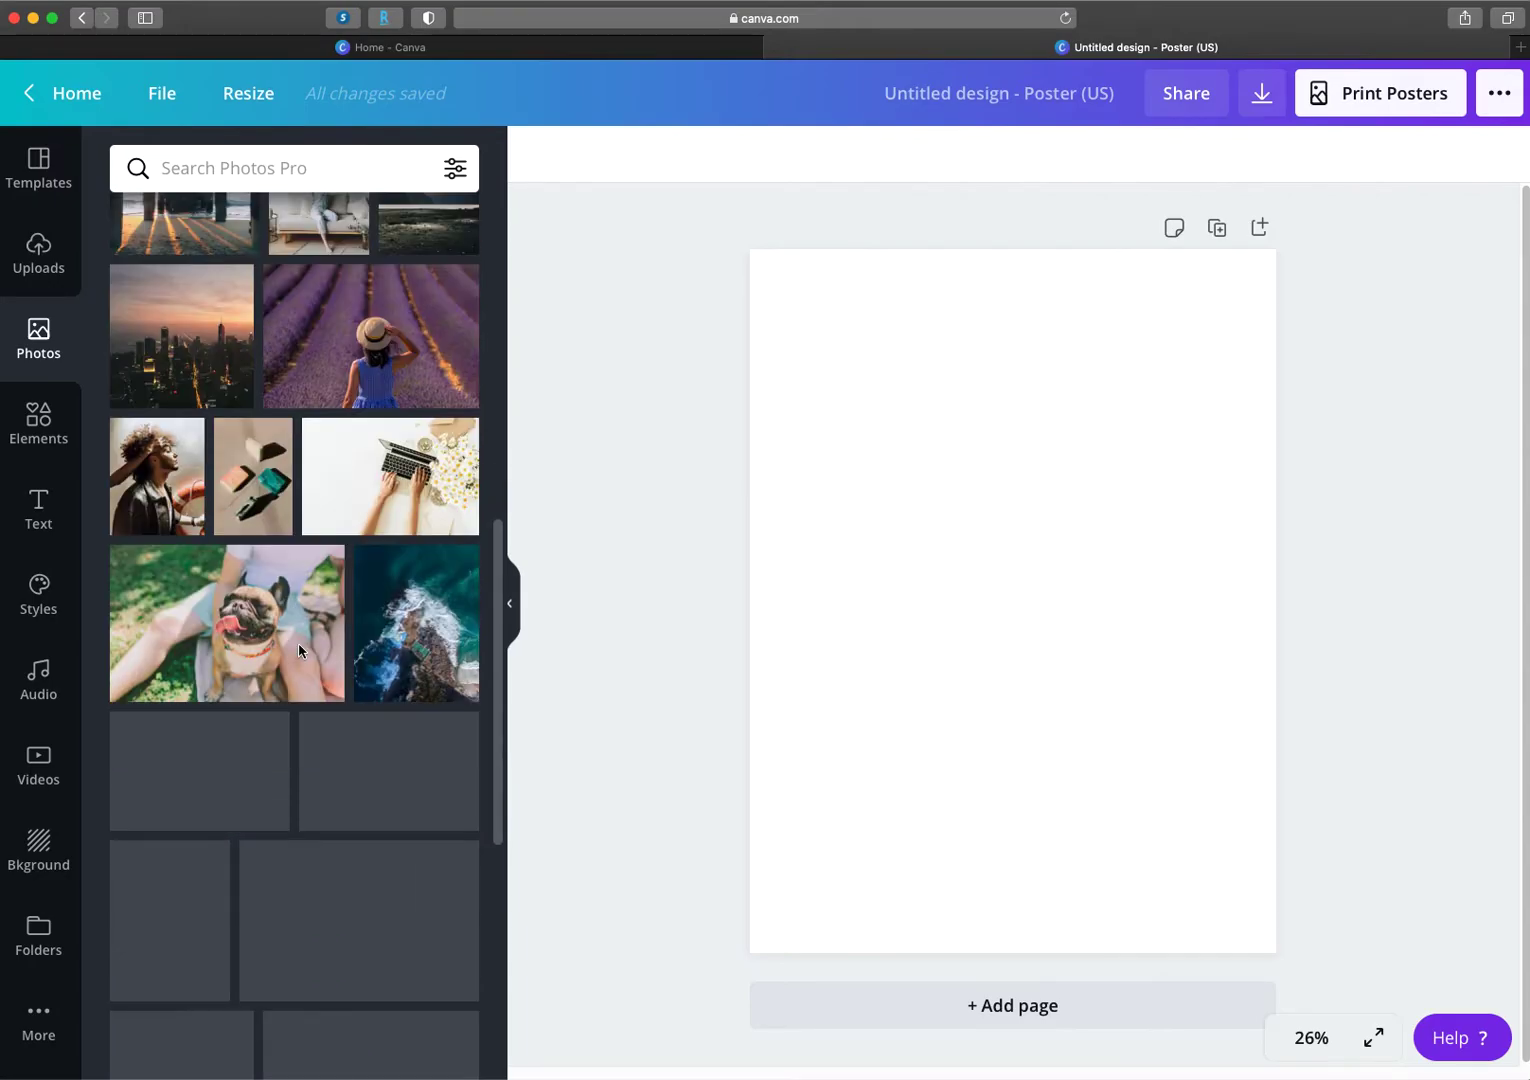
{"action": "scroll", "coordinate": [275, 645], "scroll_direction": "down", "scroll_amount": 3}
{"action": "scroll", "coordinate": [268, 641], "scroll_direction": "down", "scroll_amount": 2}
{"action": "scroll", "coordinate": [270, 641], "scroll_direction": "down", "scroll_amount": 1}
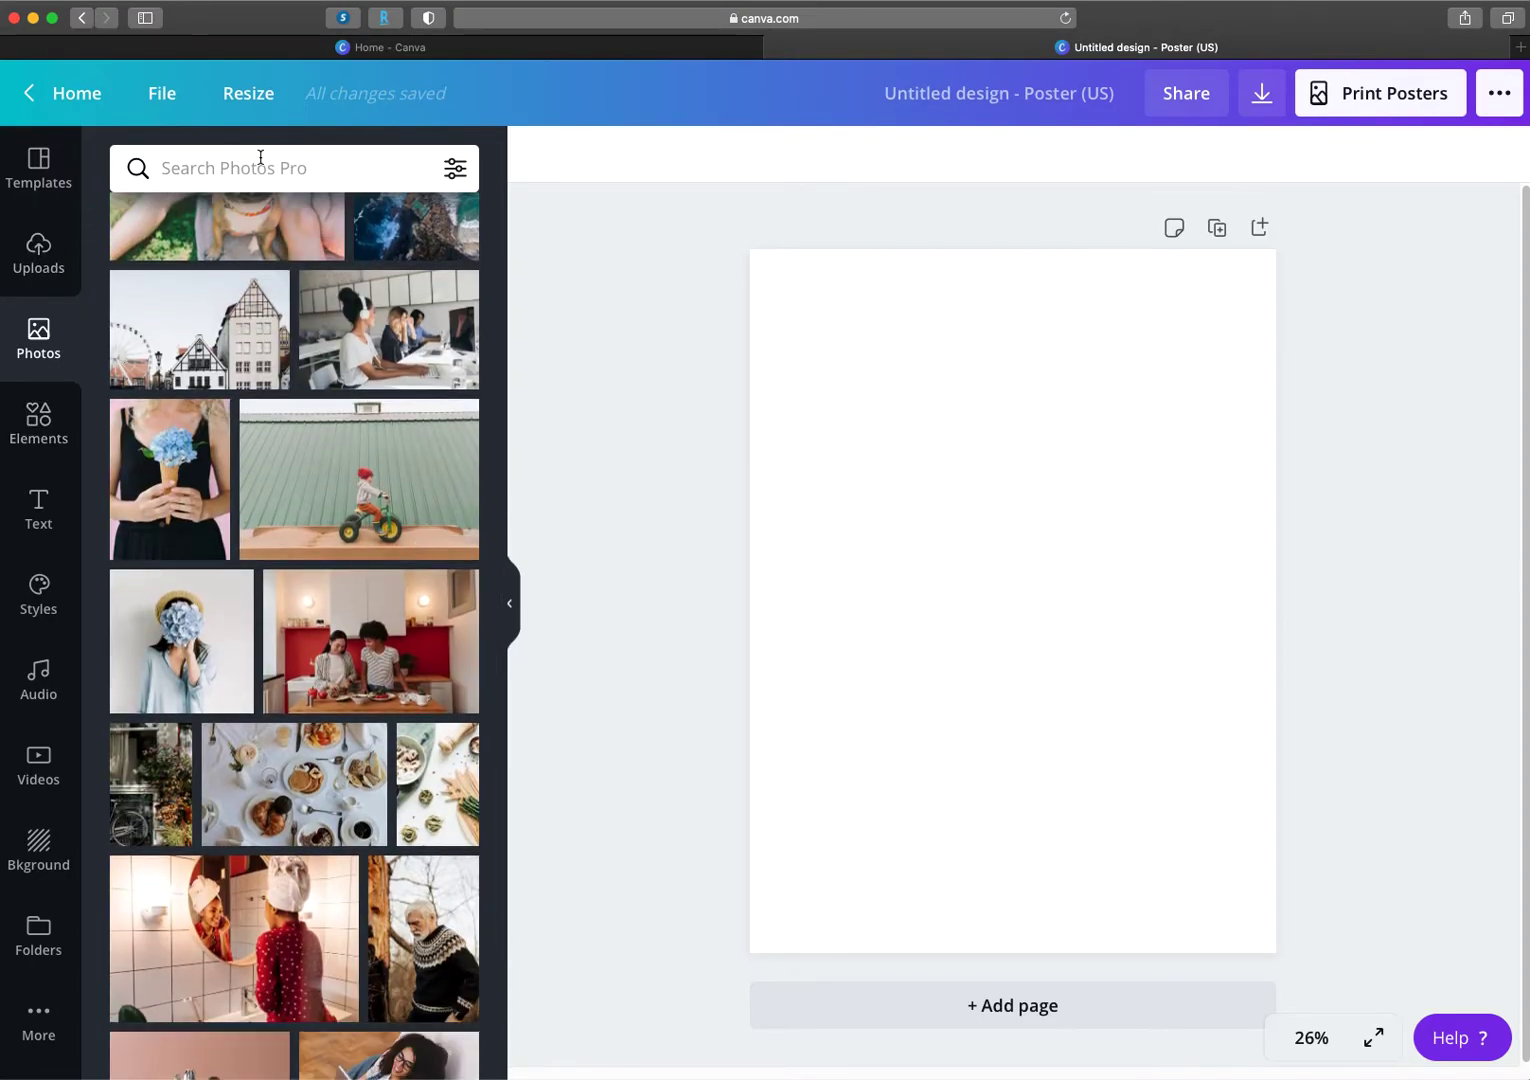
{"action": "left_click", "coordinate": [210, 169]}
{"action": "type", "text": "B"}
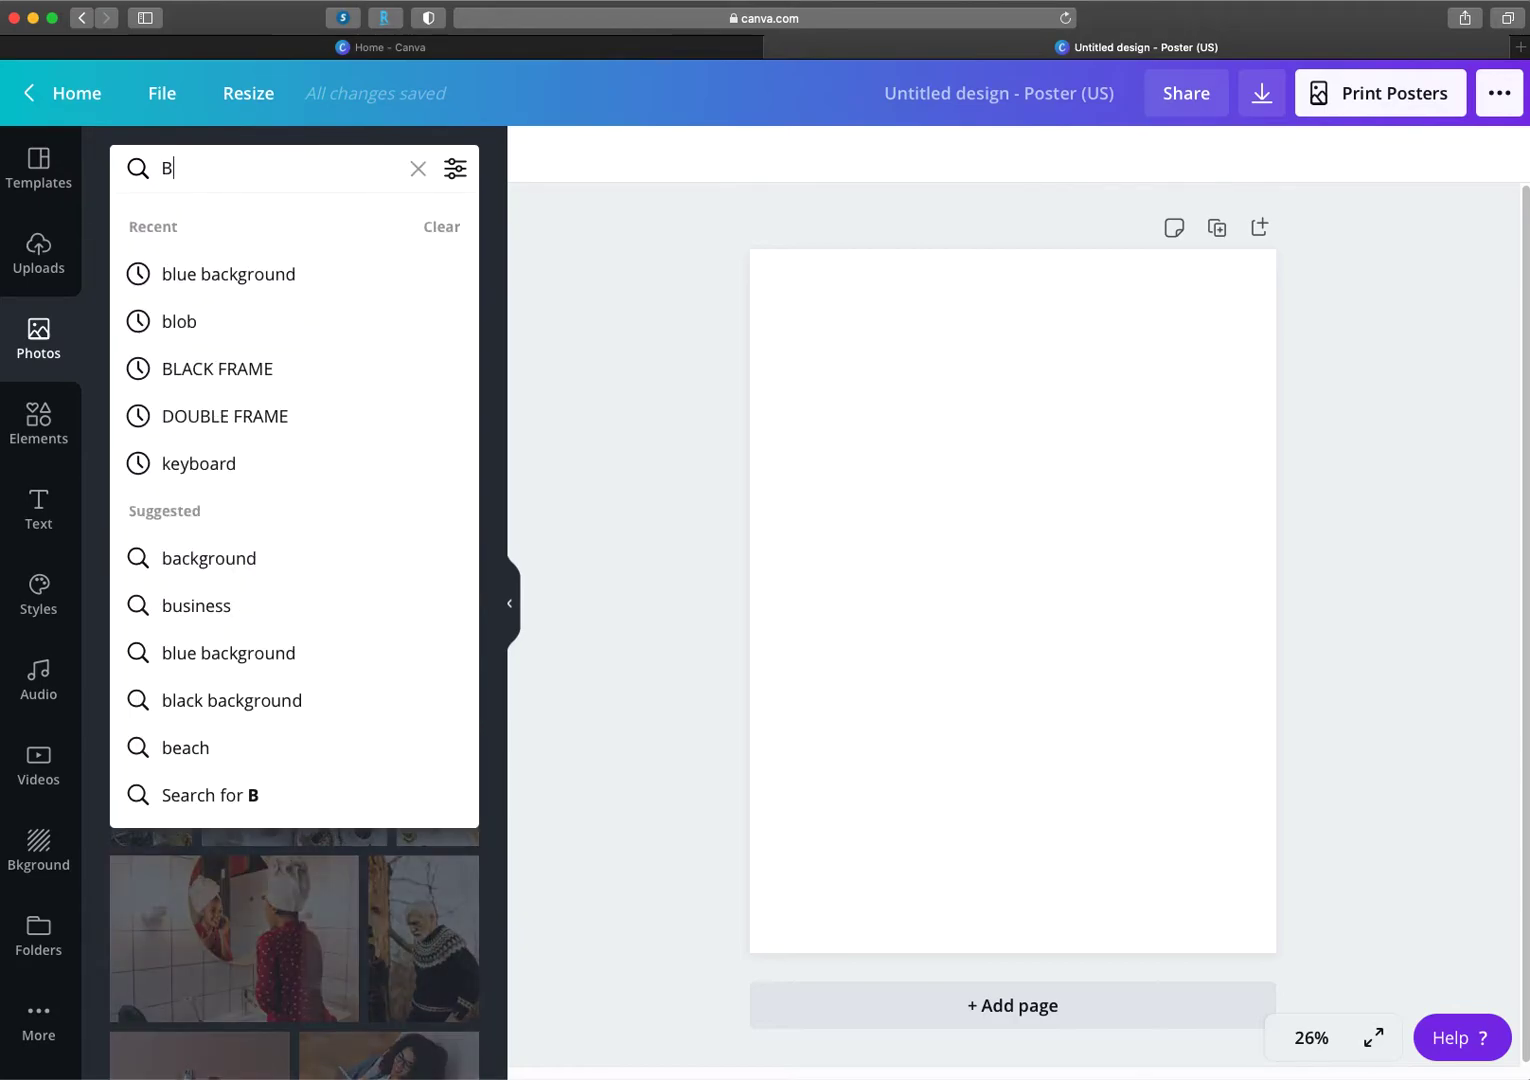
{"action": "type", "text": "URGER"}
{"action": "key", "text": "Return"}
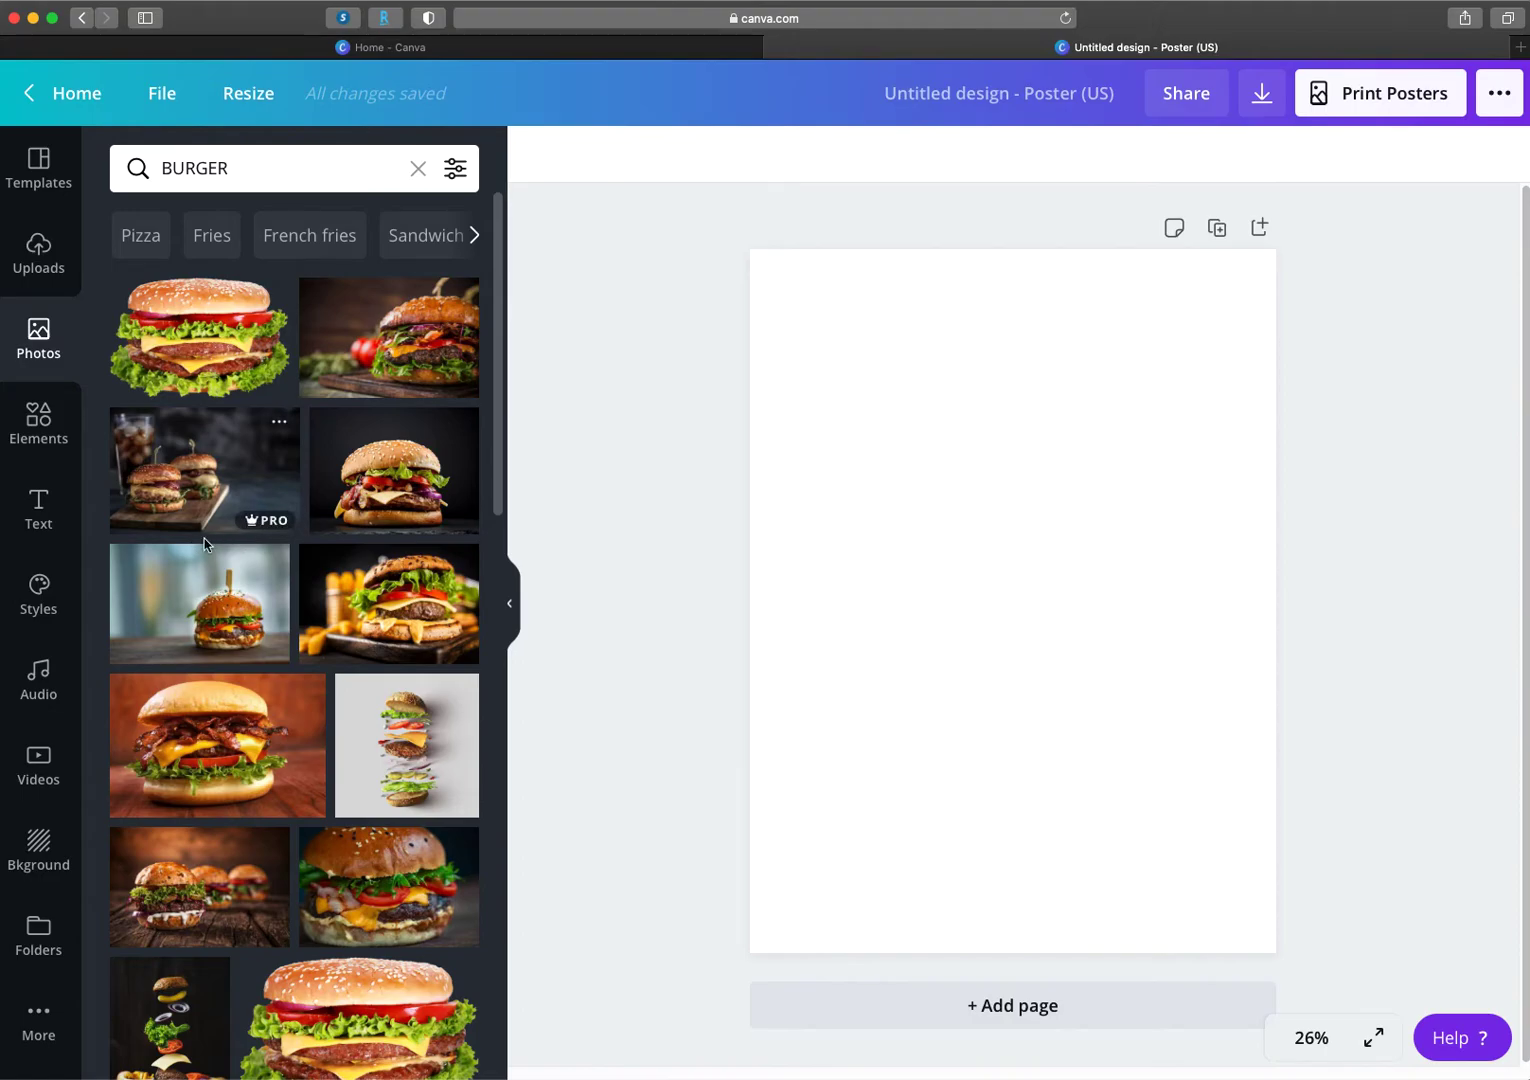
{"action": "left_click", "coordinate": [391, 496]}
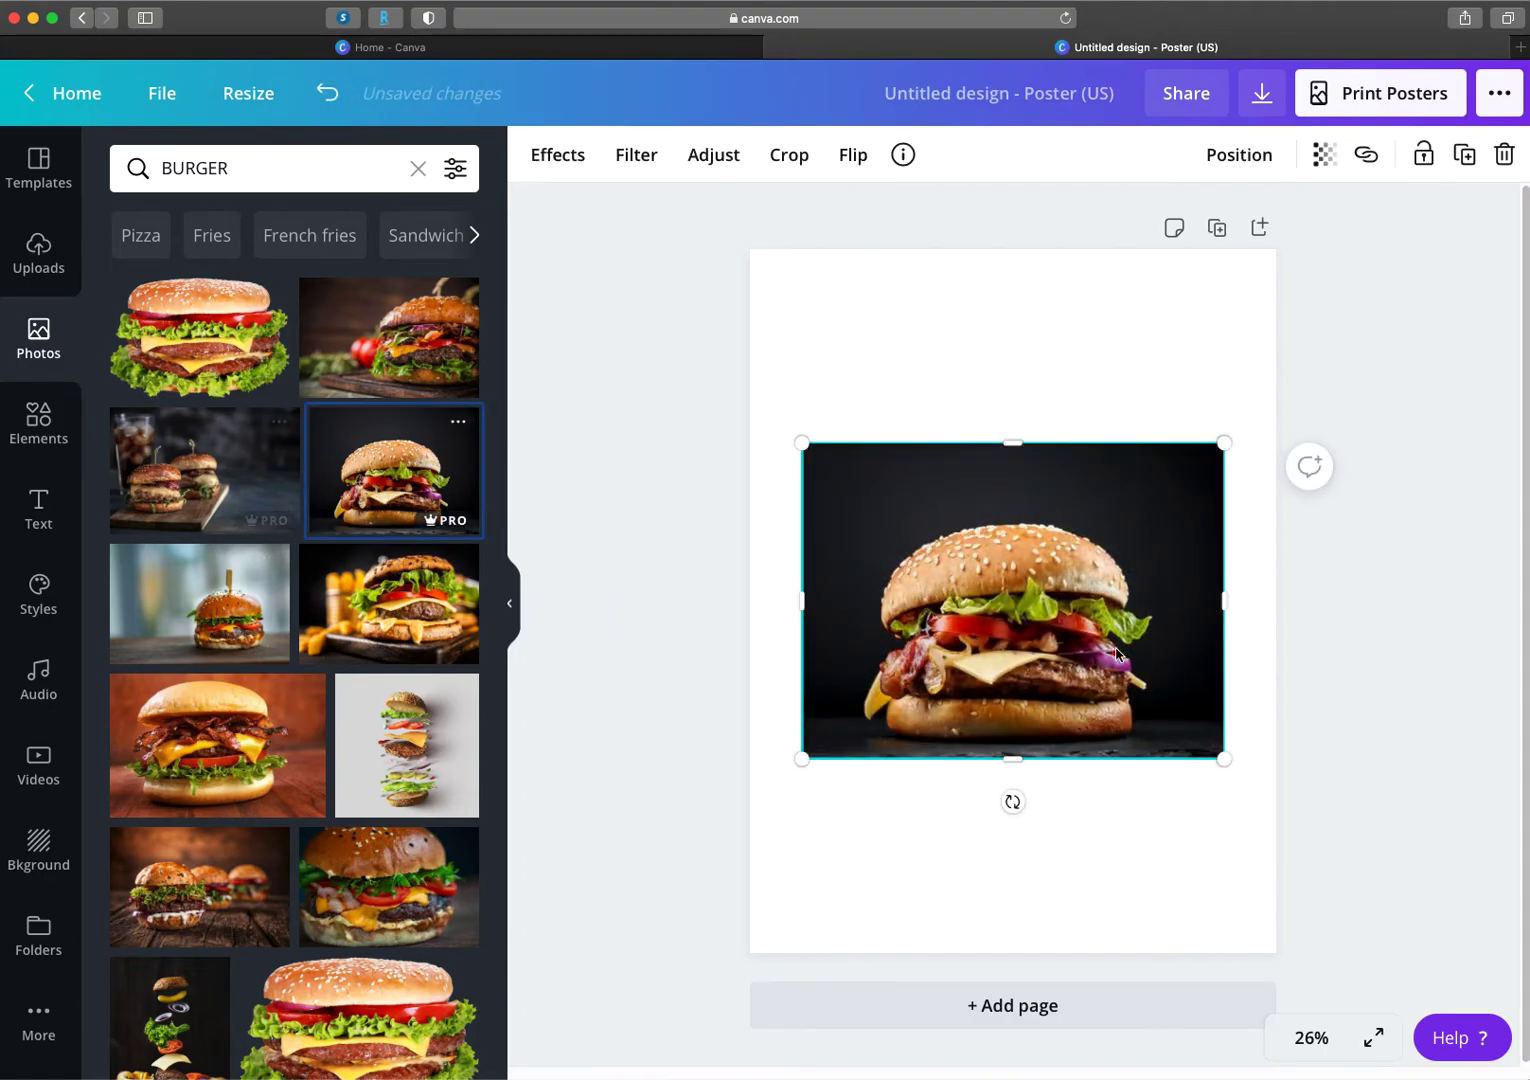
Step: Examine the adjustment and transparency options available for the burger photo
{"action": "left_click", "coordinate": [1355, 621]}
{"action": "left_click", "coordinate": [1065, 597]}
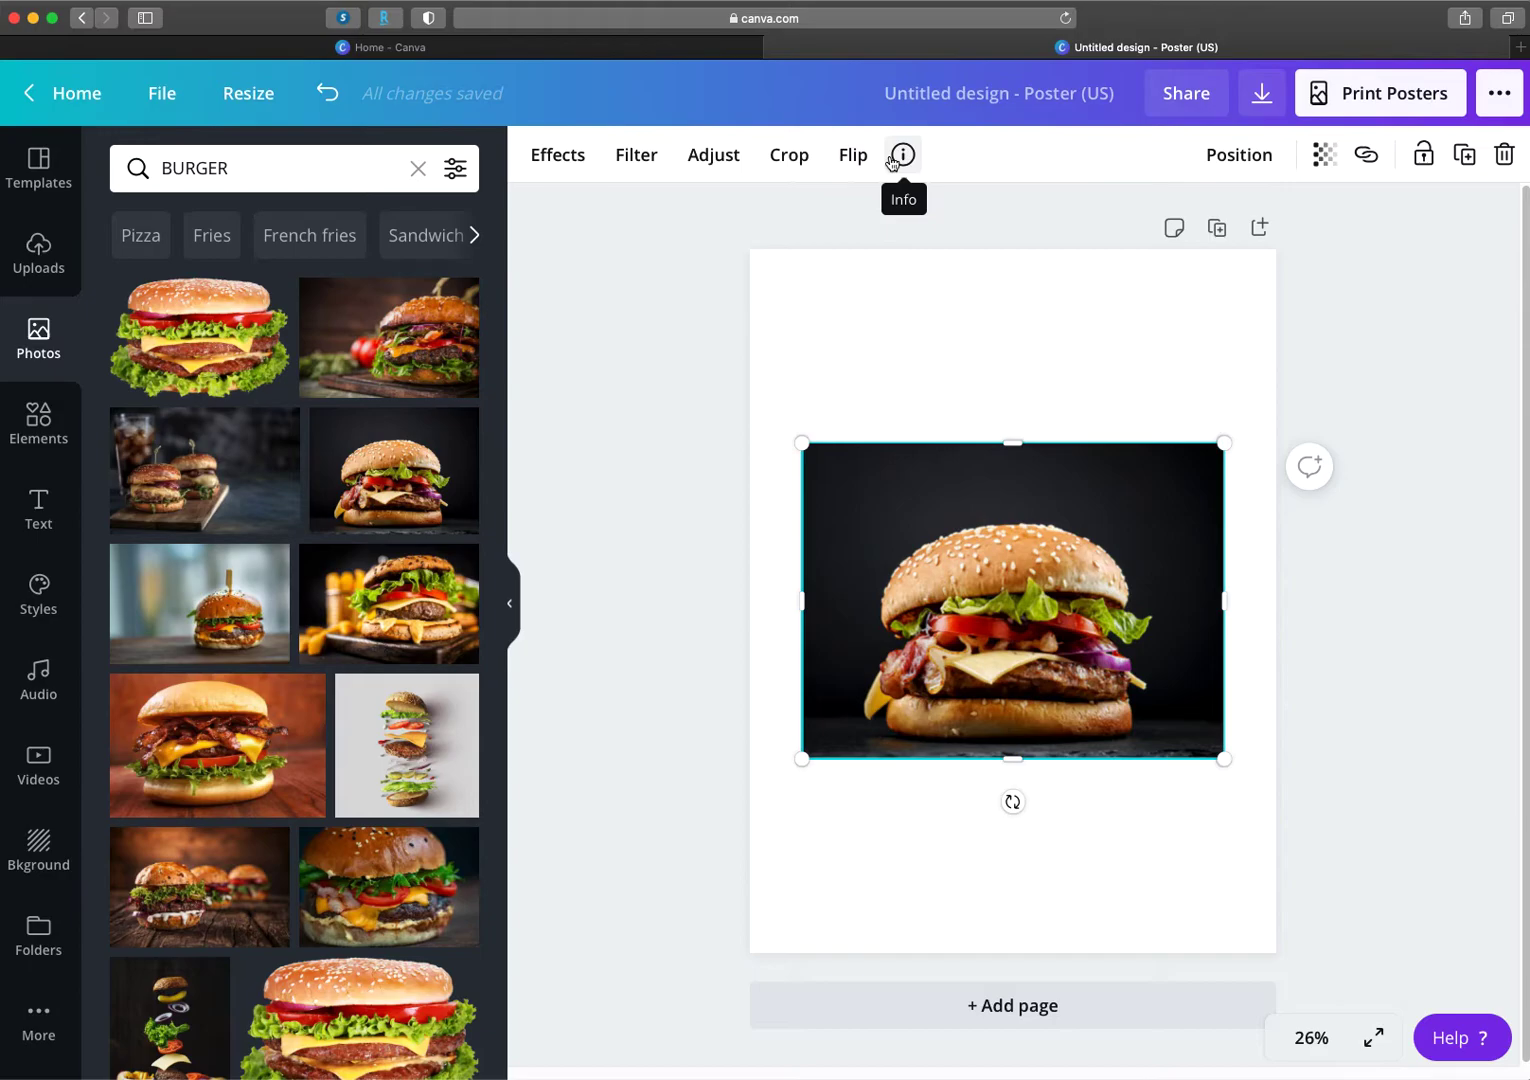
{"action": "left_click", "coordinate": [730, 172]}
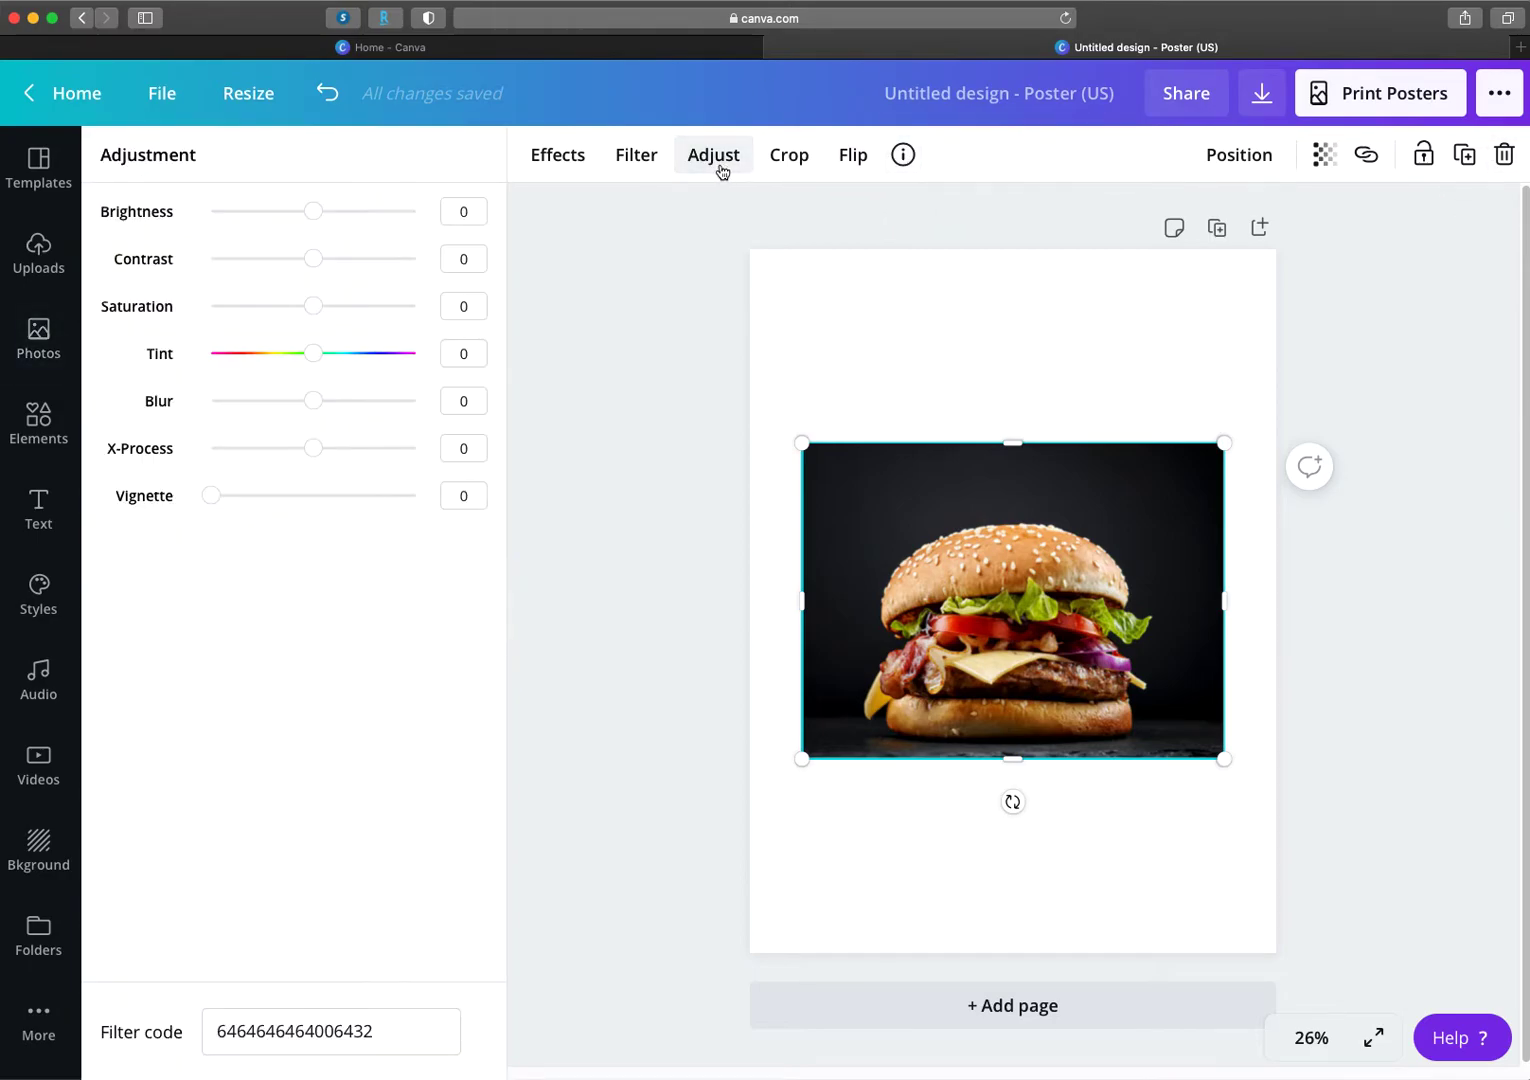
{"action": "left_click", "coordinate": [900, 158]}
{"action": "left_click", "coordinate": [1450, 268]}
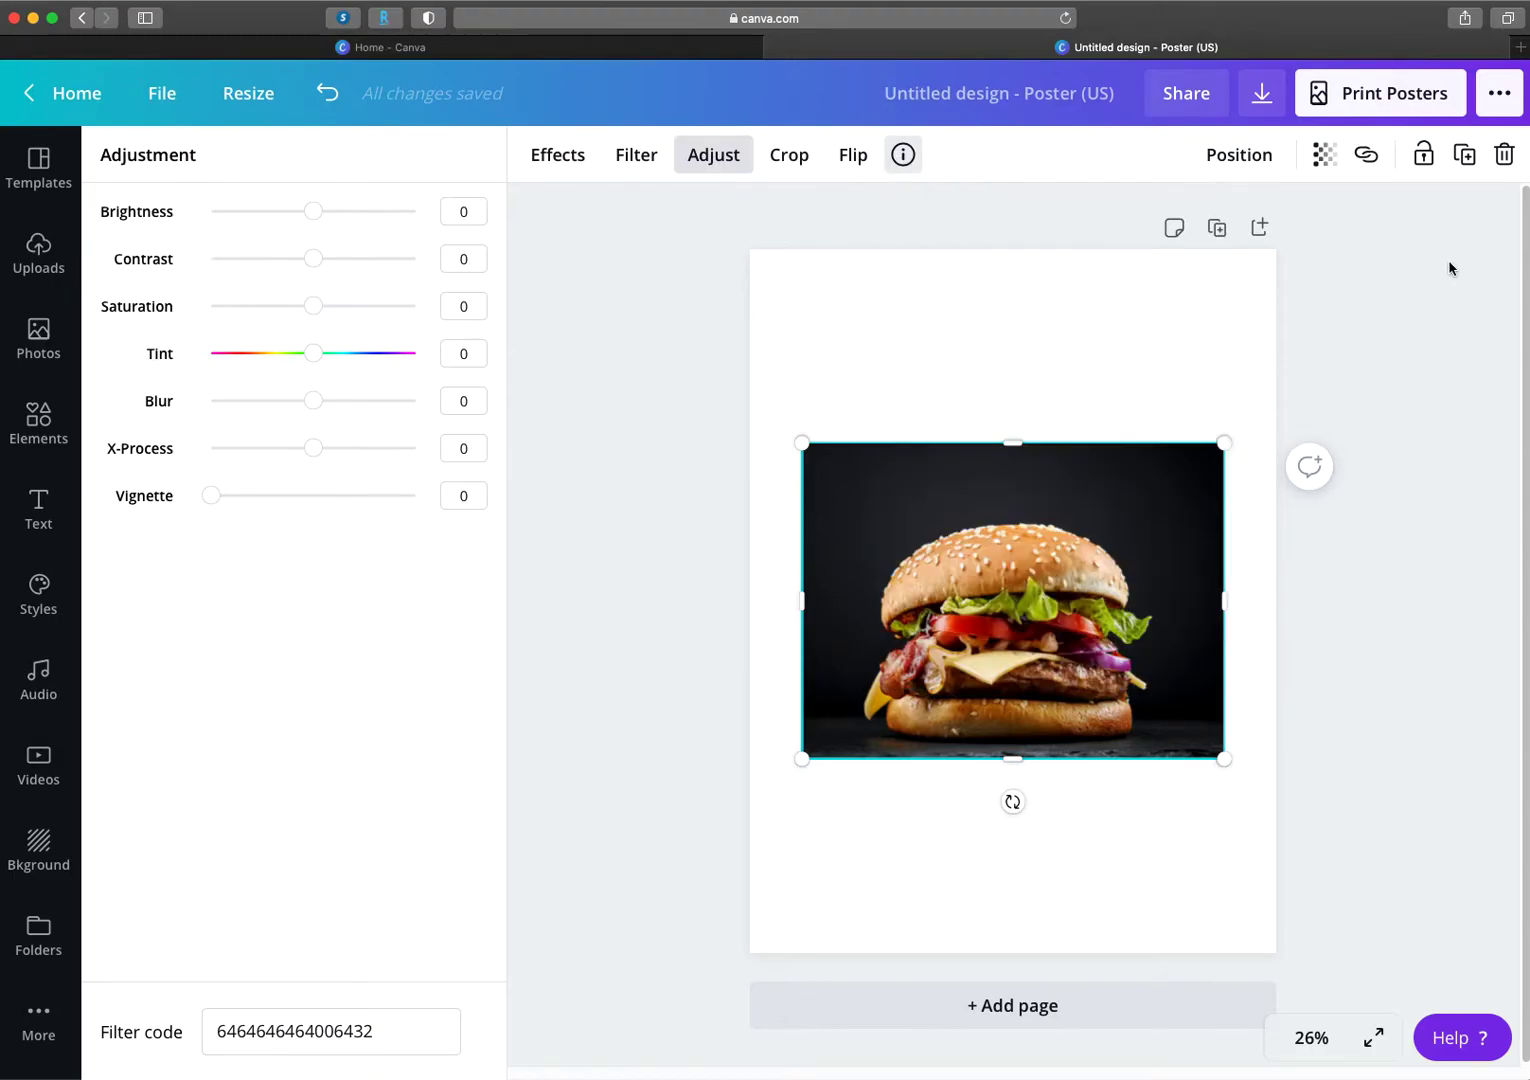
{"action": "left_click", "coordinate": [1323, 155]}
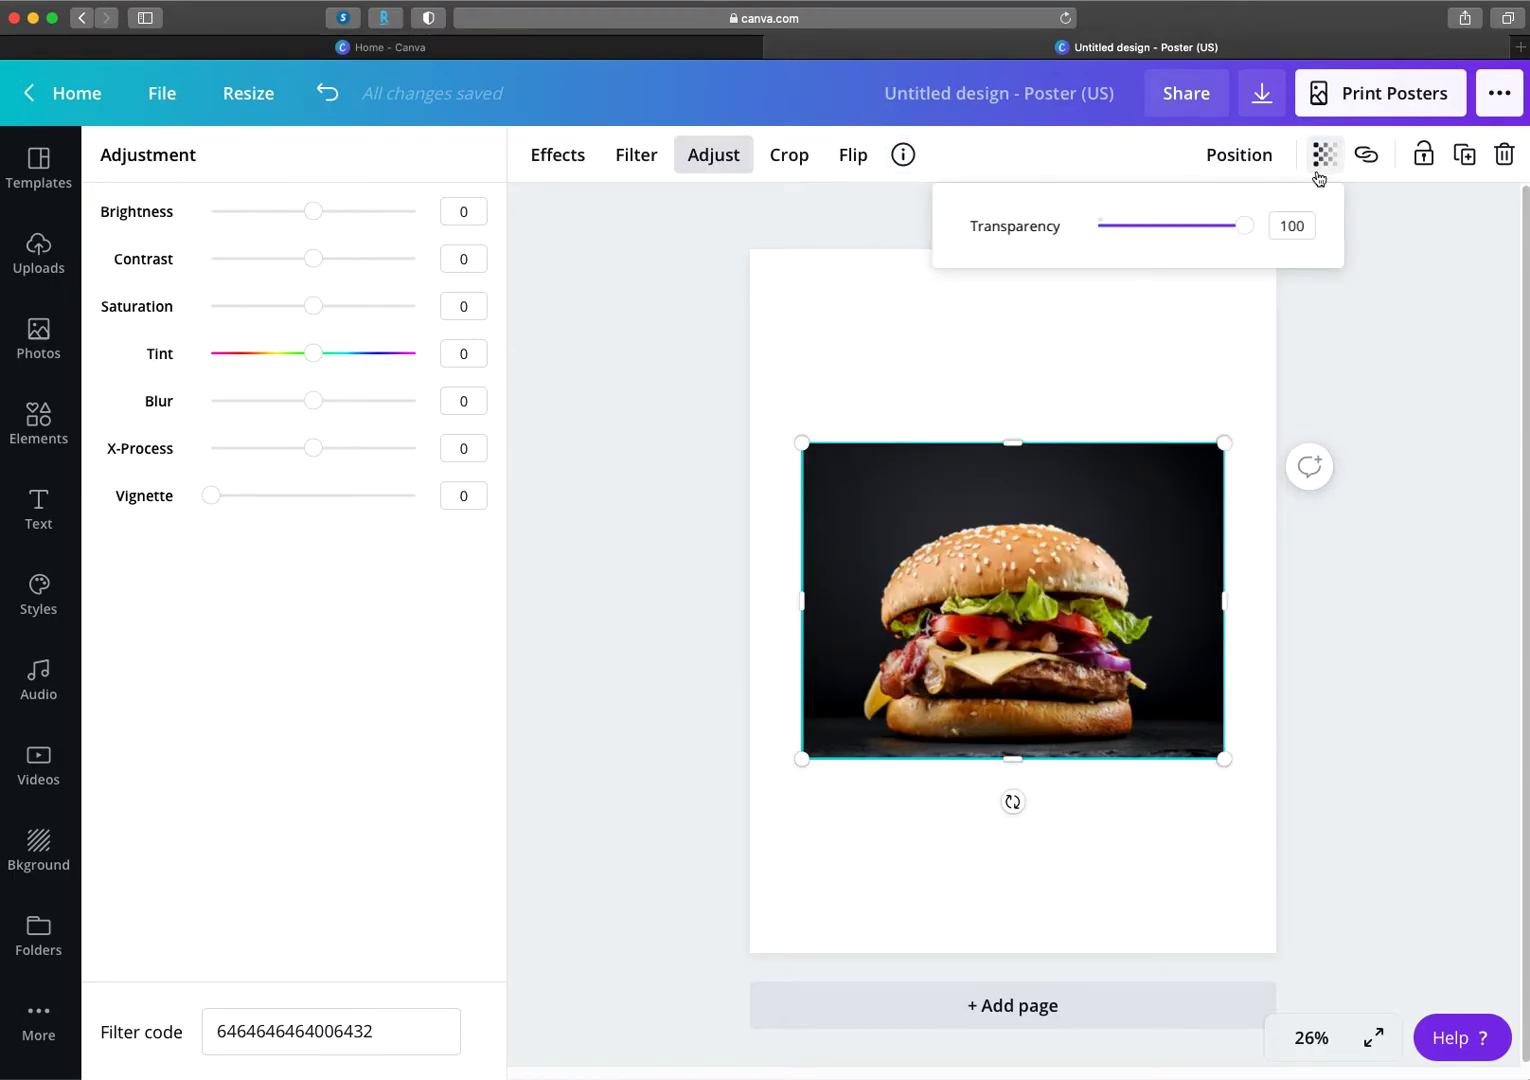
{"action": "left_click", "coordinate": [1424, 270]}
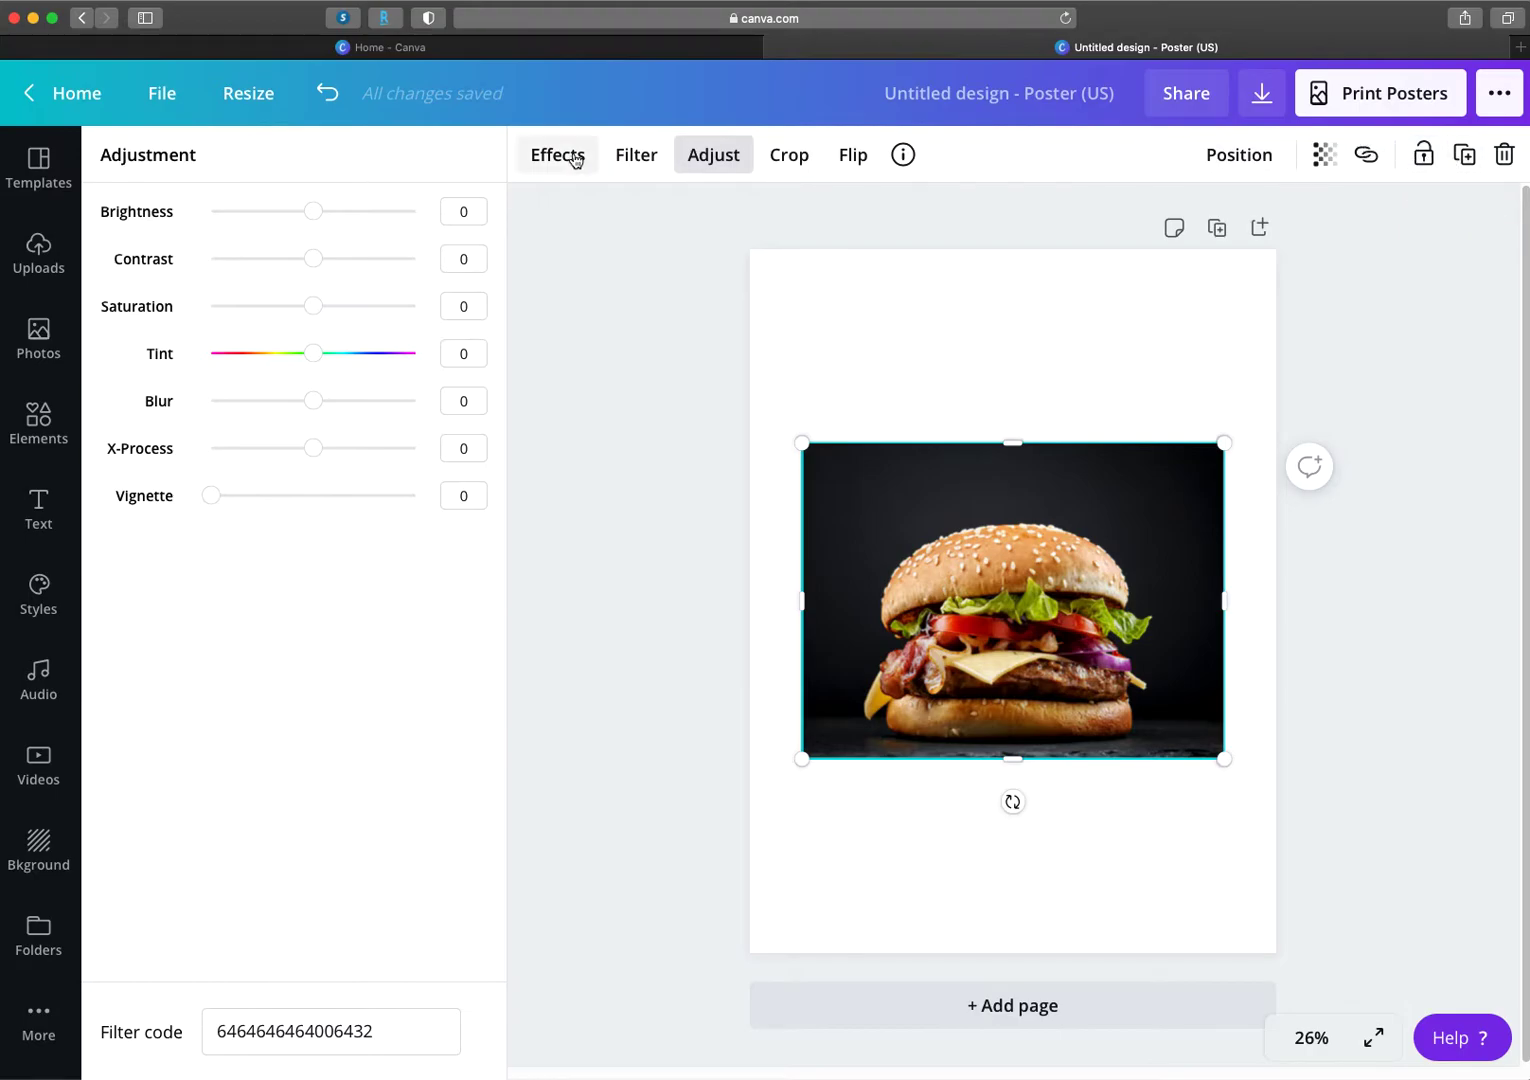
{"action": "left_click", "coordinate": [578, 283]}
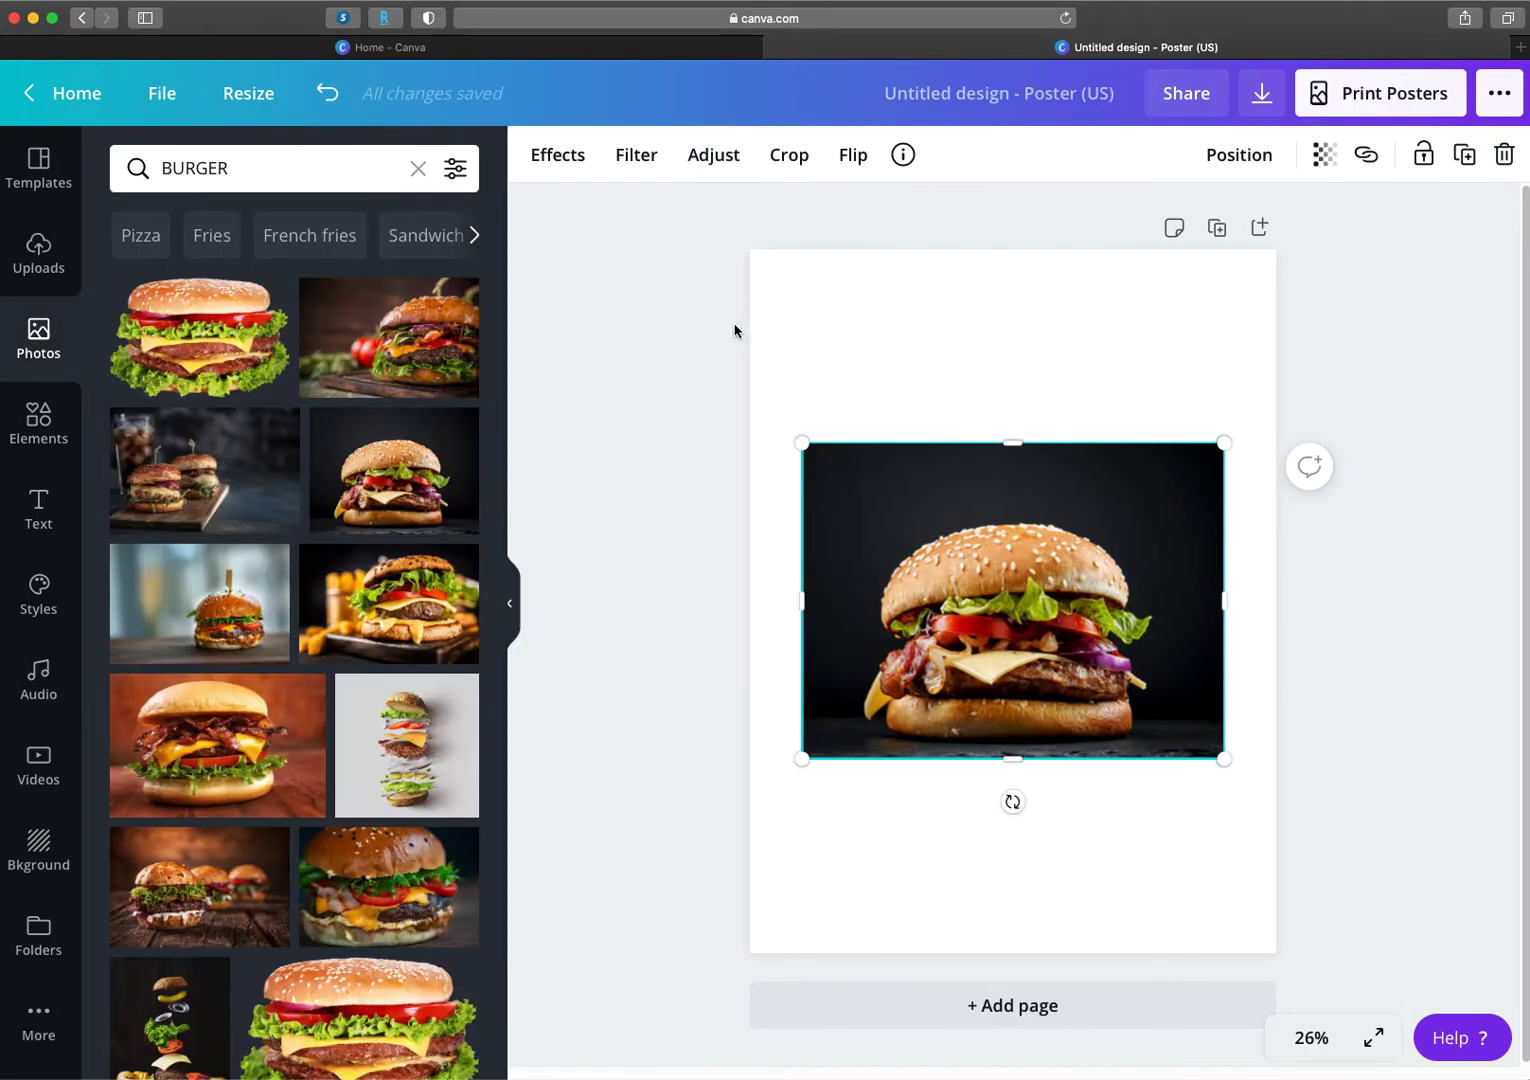
Step: Remove the burger photo's background with the Background Remover effect
{"action": "left_click", "coordinate": [557, 159]}
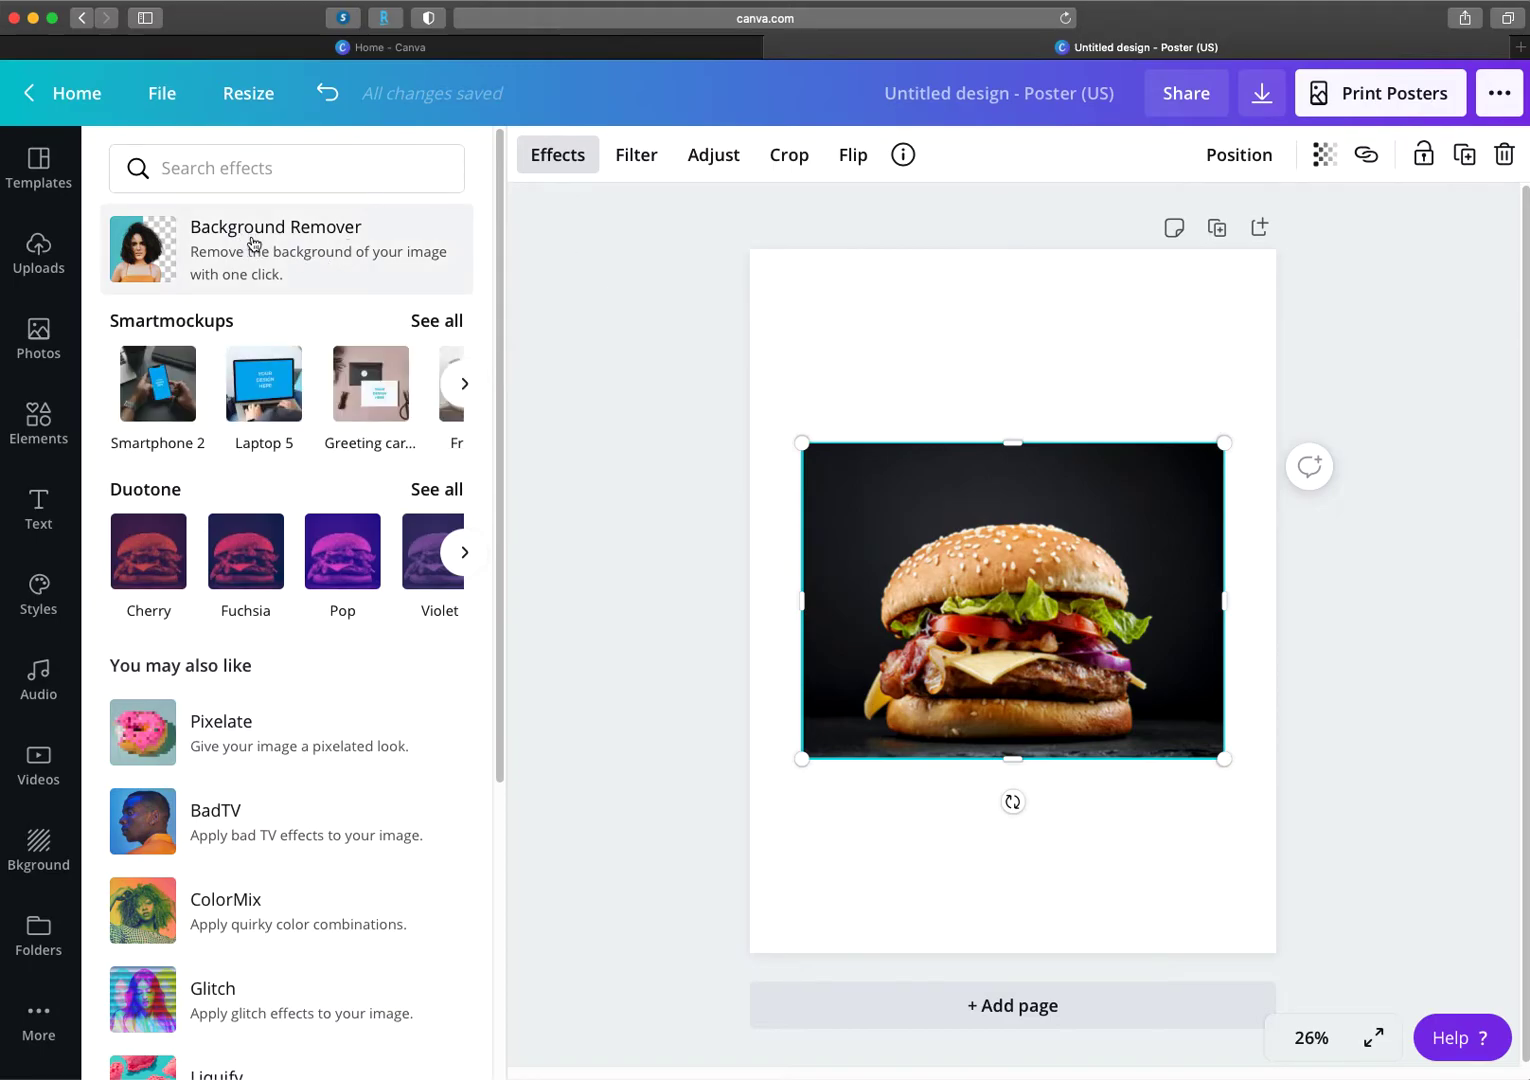
{"action": "left_click", "coordinate": [253, 243]}
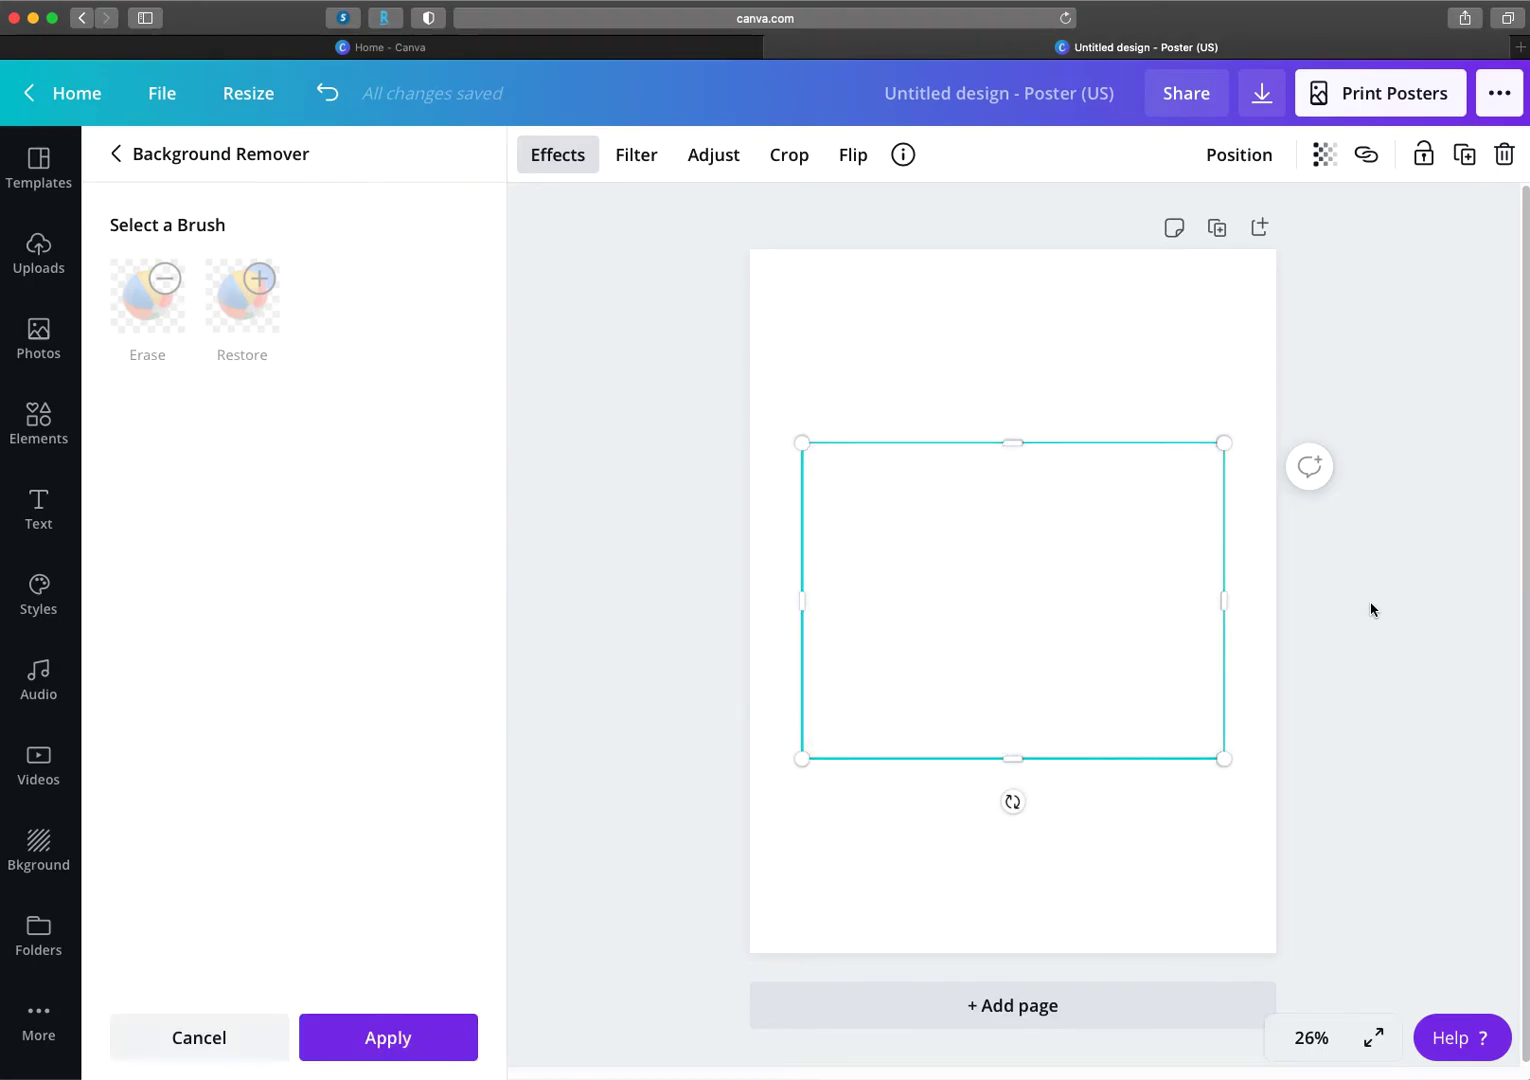
{"action": "left_click", "coordinate": [1374, 392]}
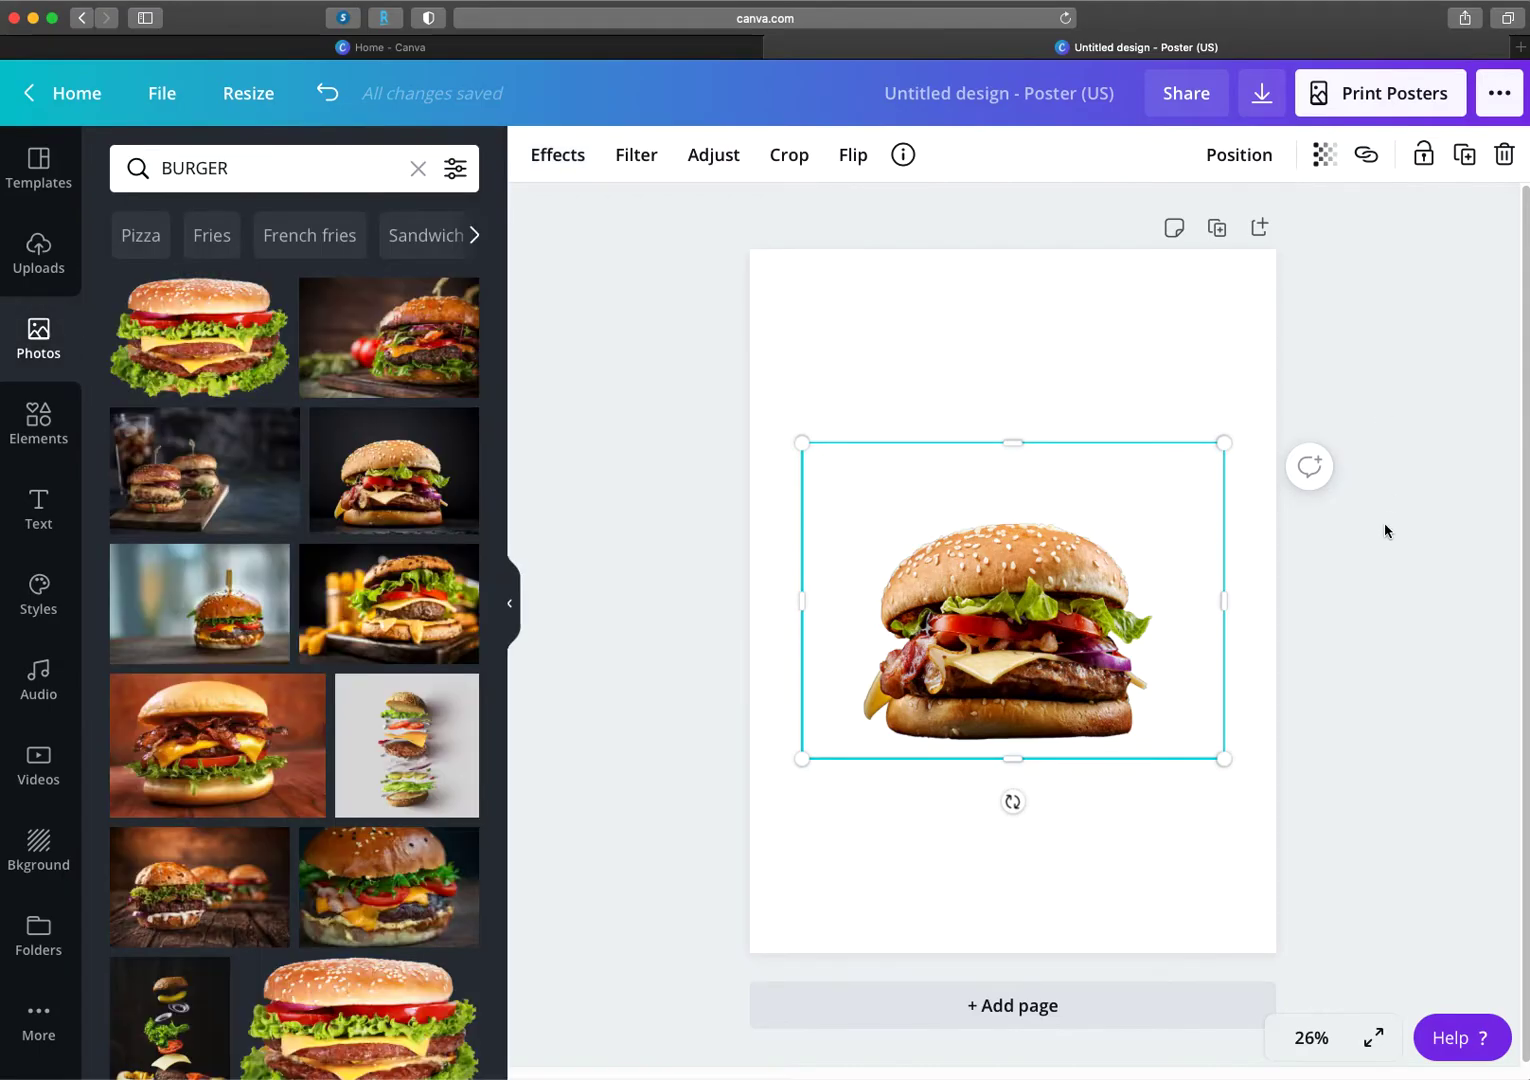
{"action": "left_click", "coordinate": [1357, 660]}
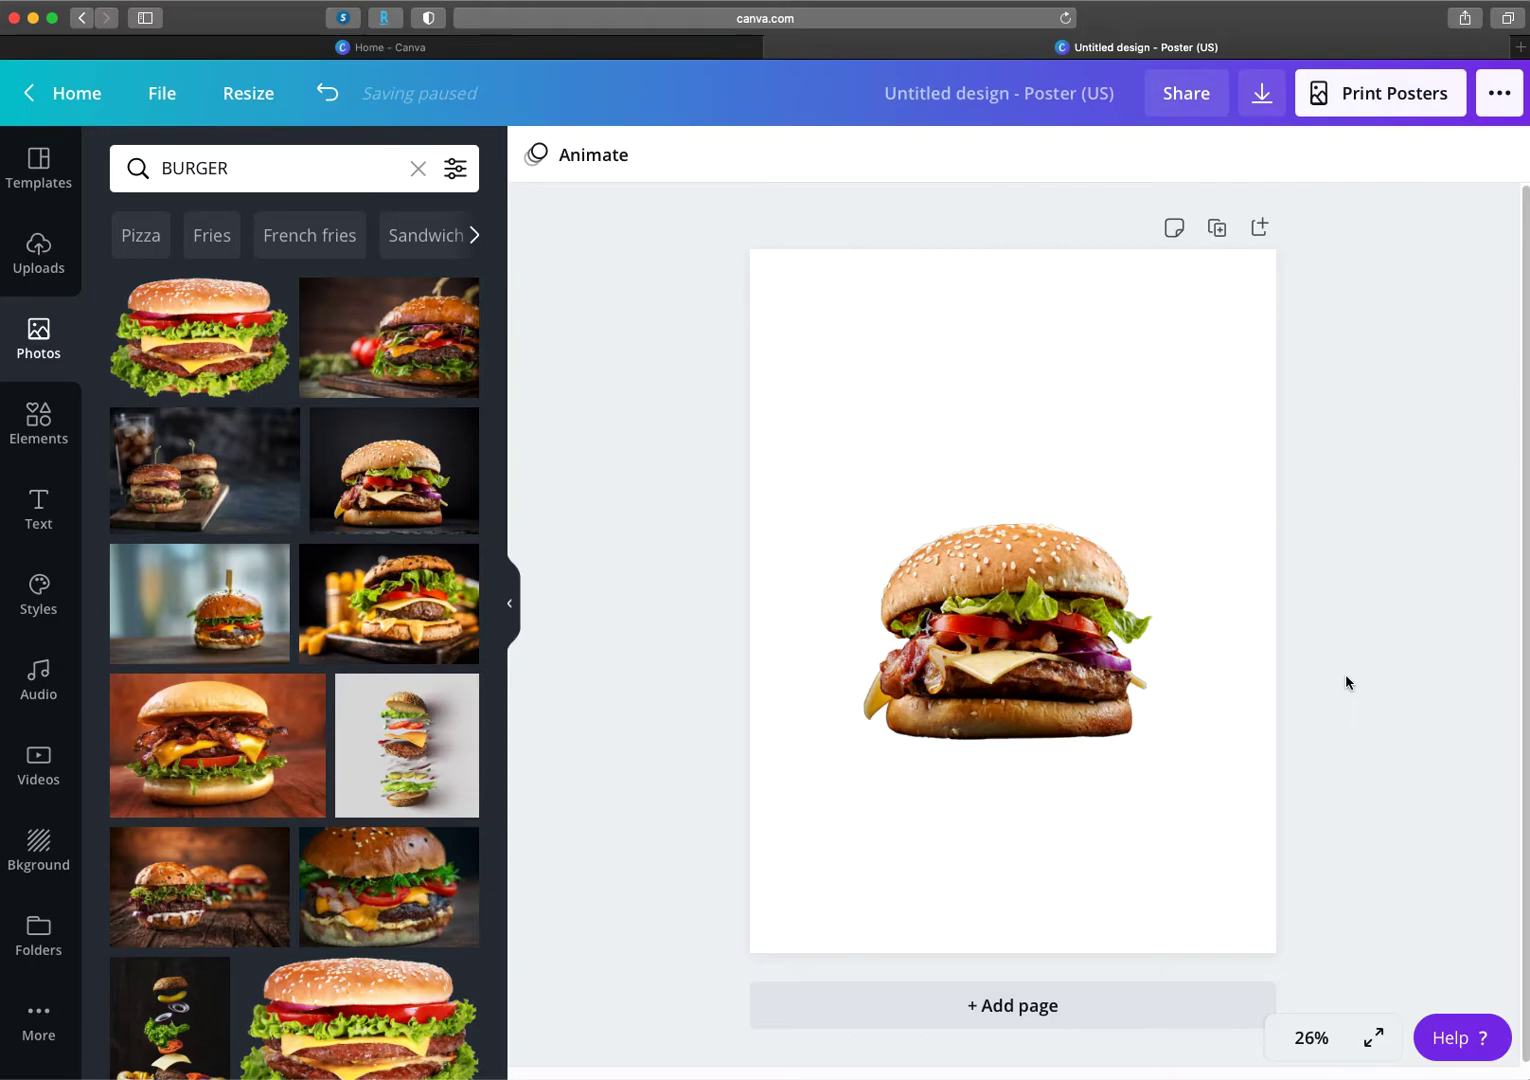
Step: Try to reopen the Background Remover on the burger image to reach its Erase and Restore brushes
{"action": "left_click", "coordinate": [1063, 663]}
{"action": "left_click", "coordinate": [560, 155]}
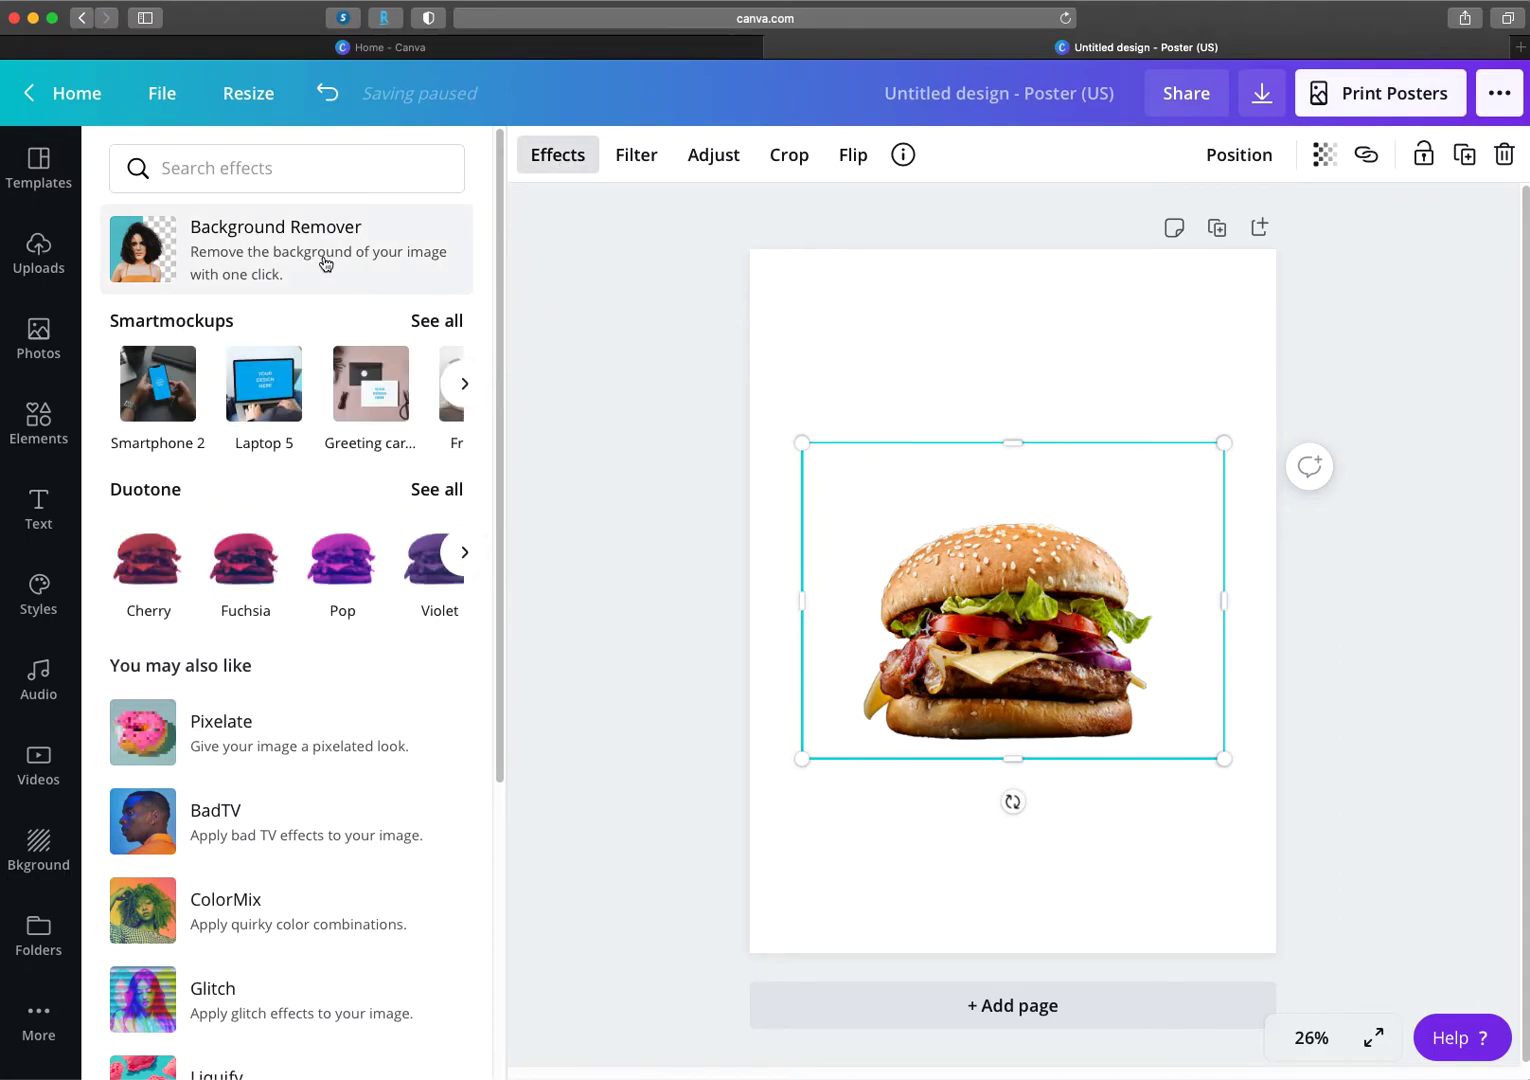
{"action": "left_click", "coordinate": [325, 264]}
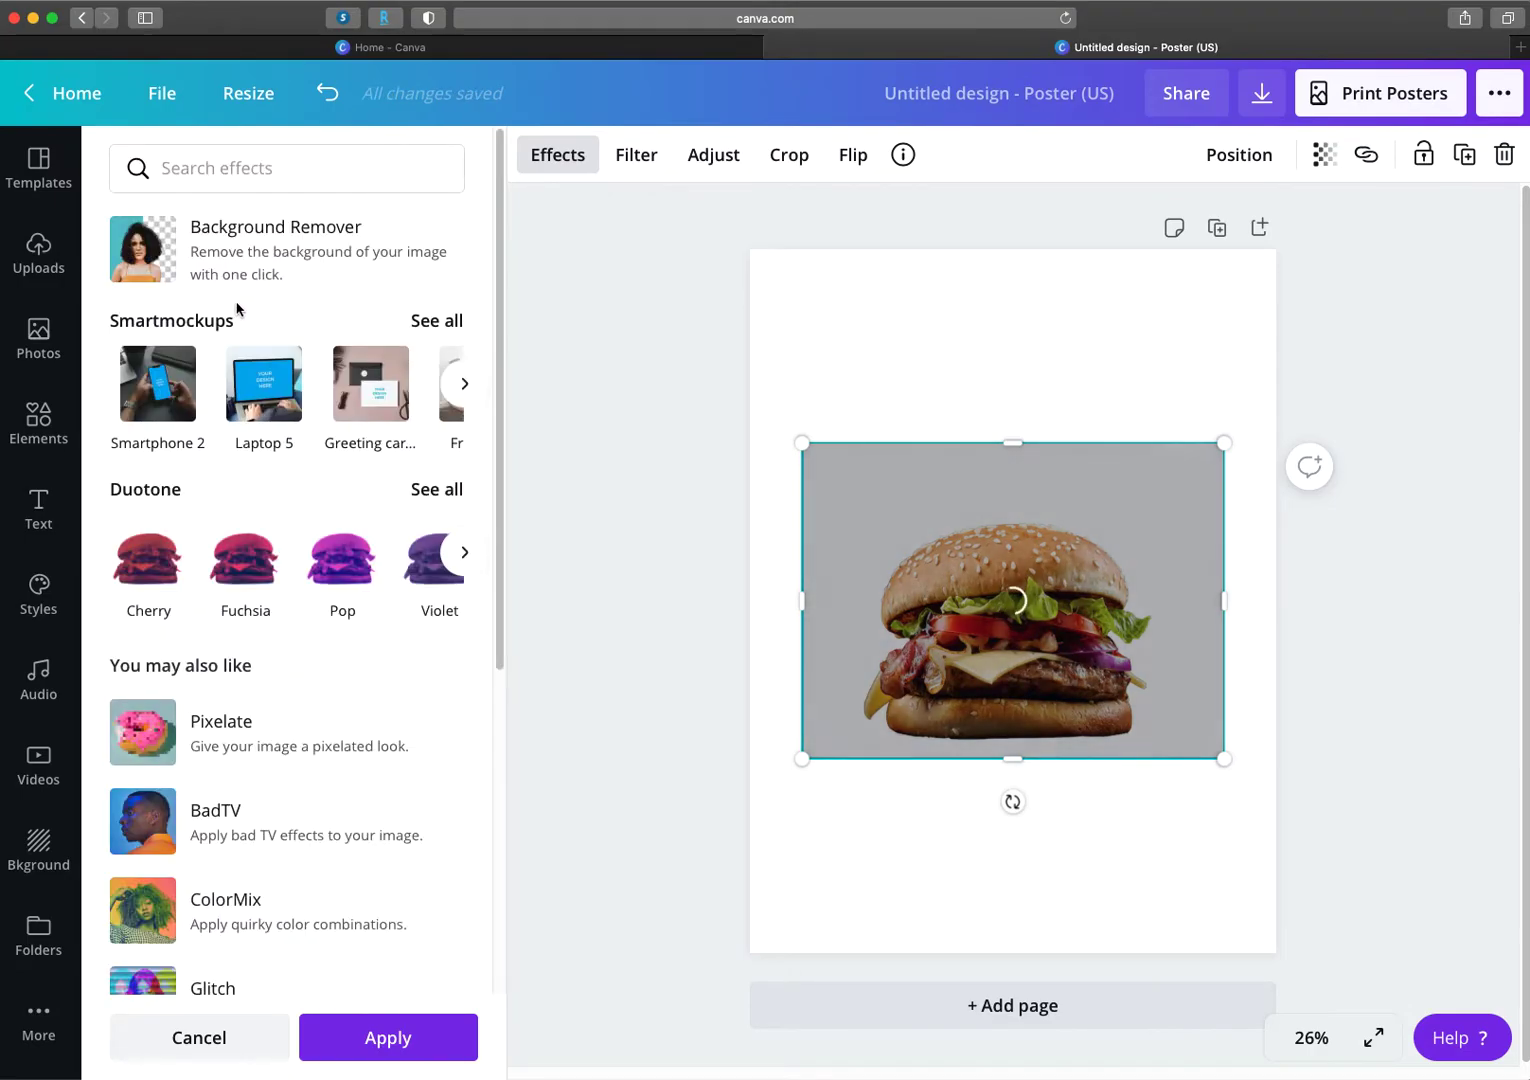
{"action": "left_click", "coordinate": [270, 229]}
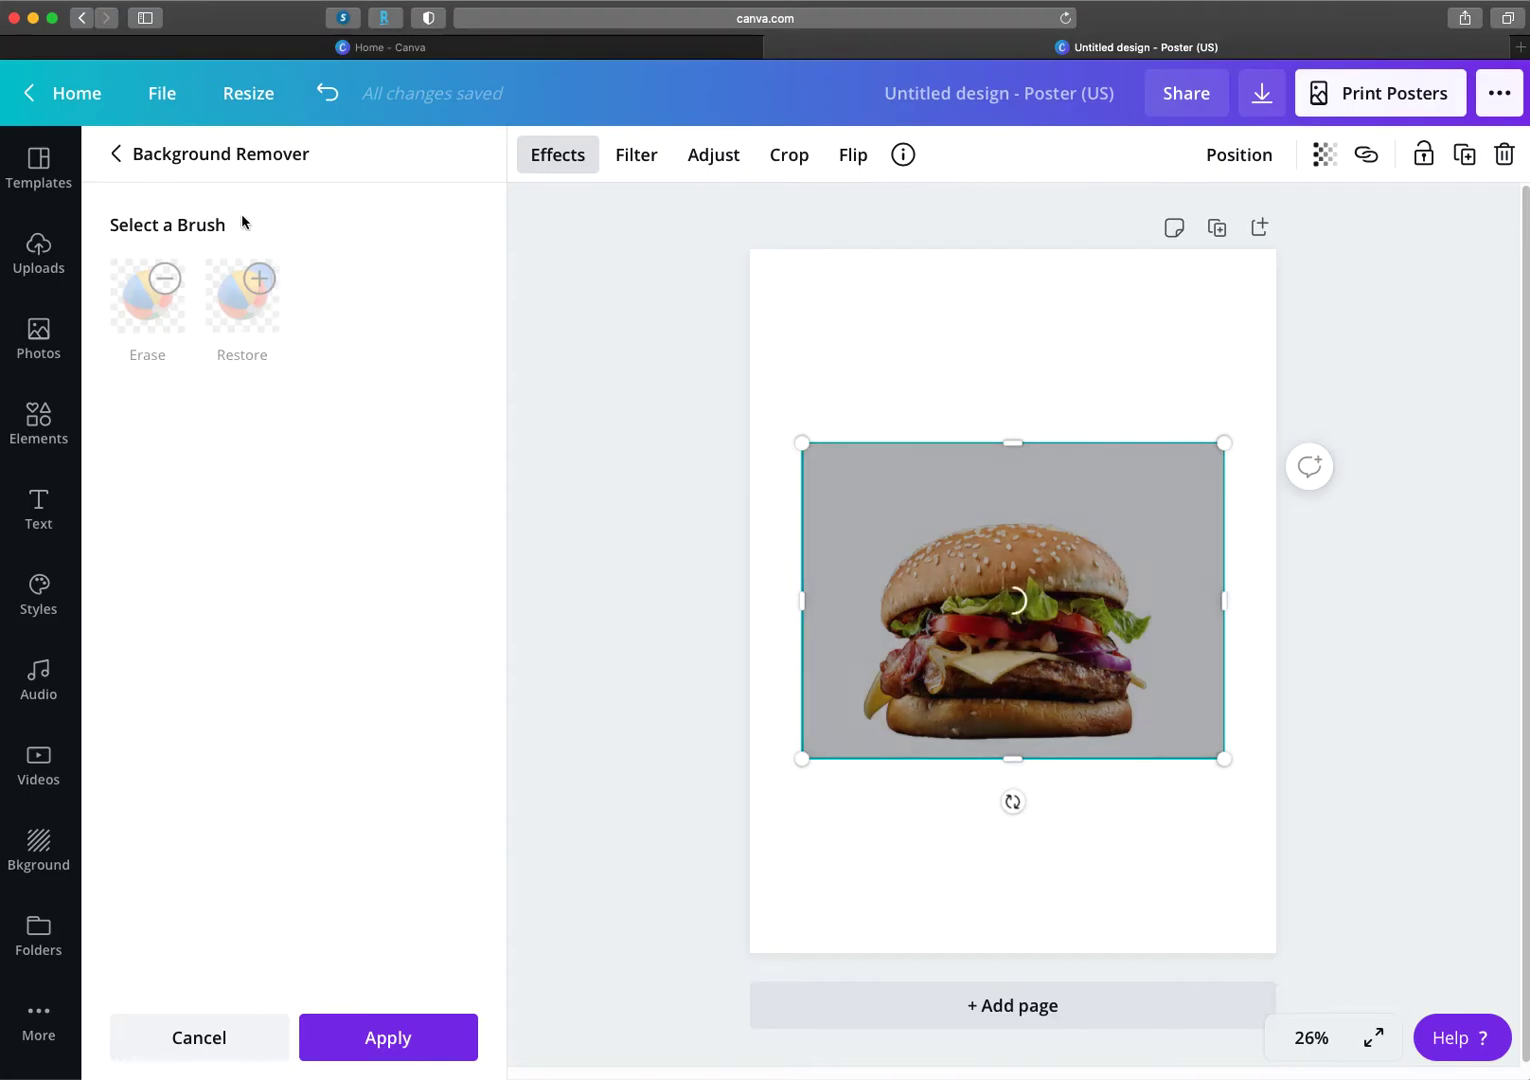
{"action": "left_click", "coordinate": [867, 401]}
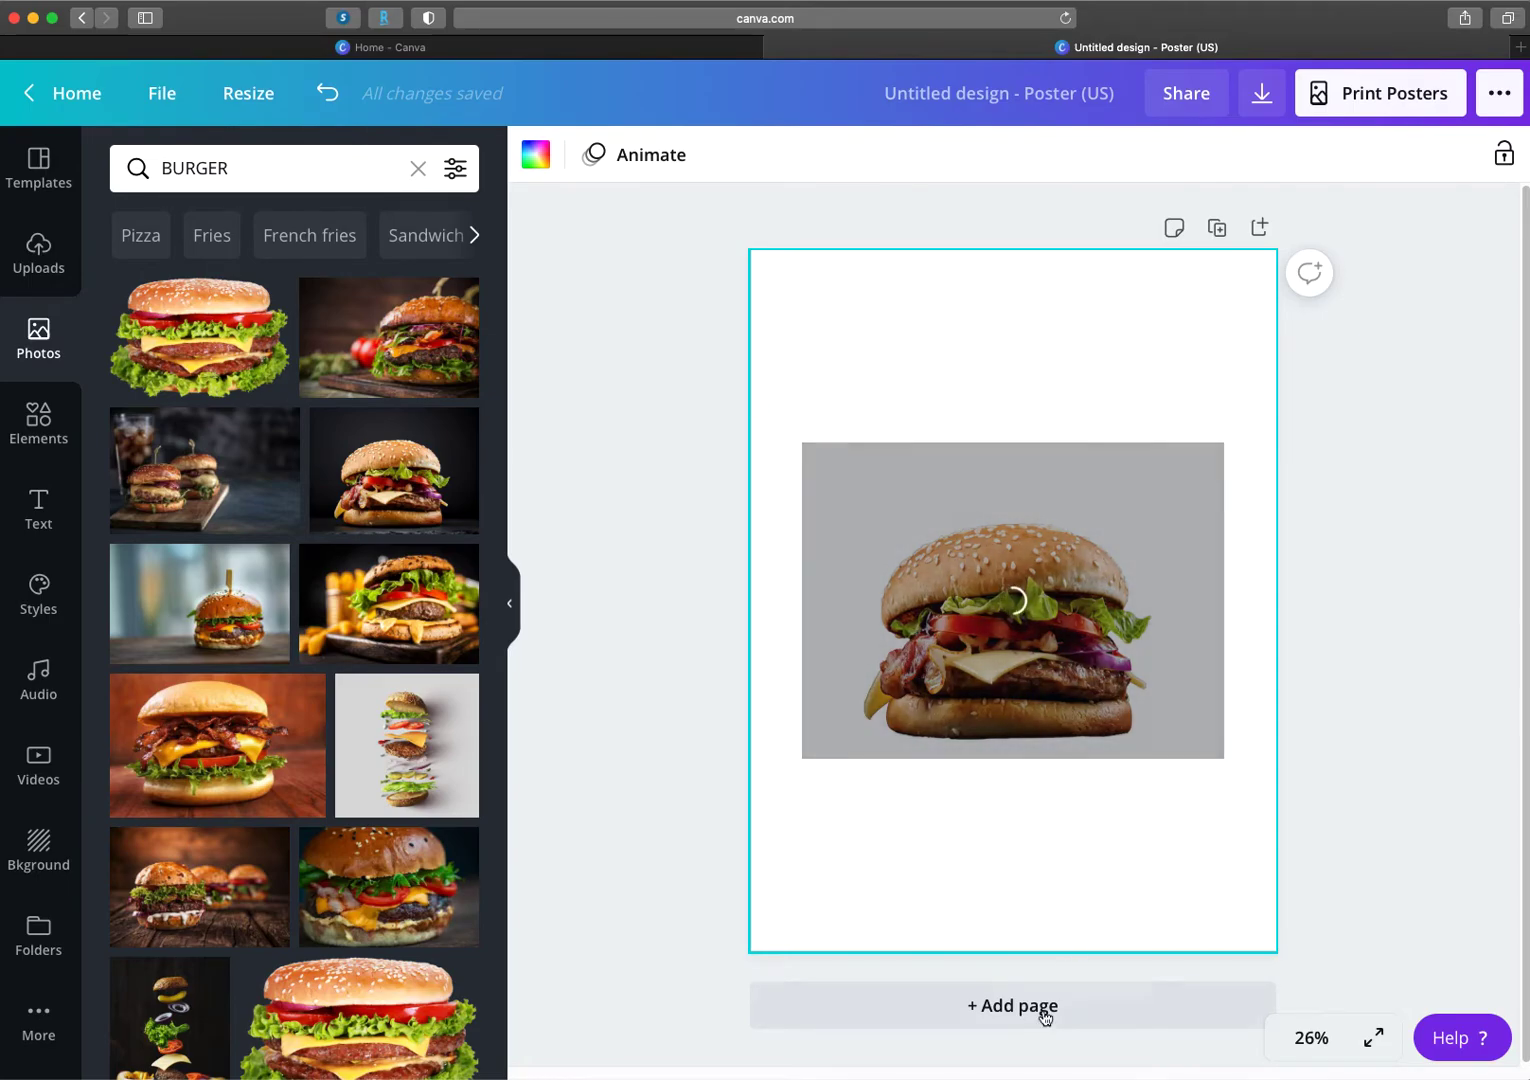
Step: Add a second page to the poster and search the stock photos for FLOWEERS
{"action": "left_click", "coordinate": [988, 1017]}
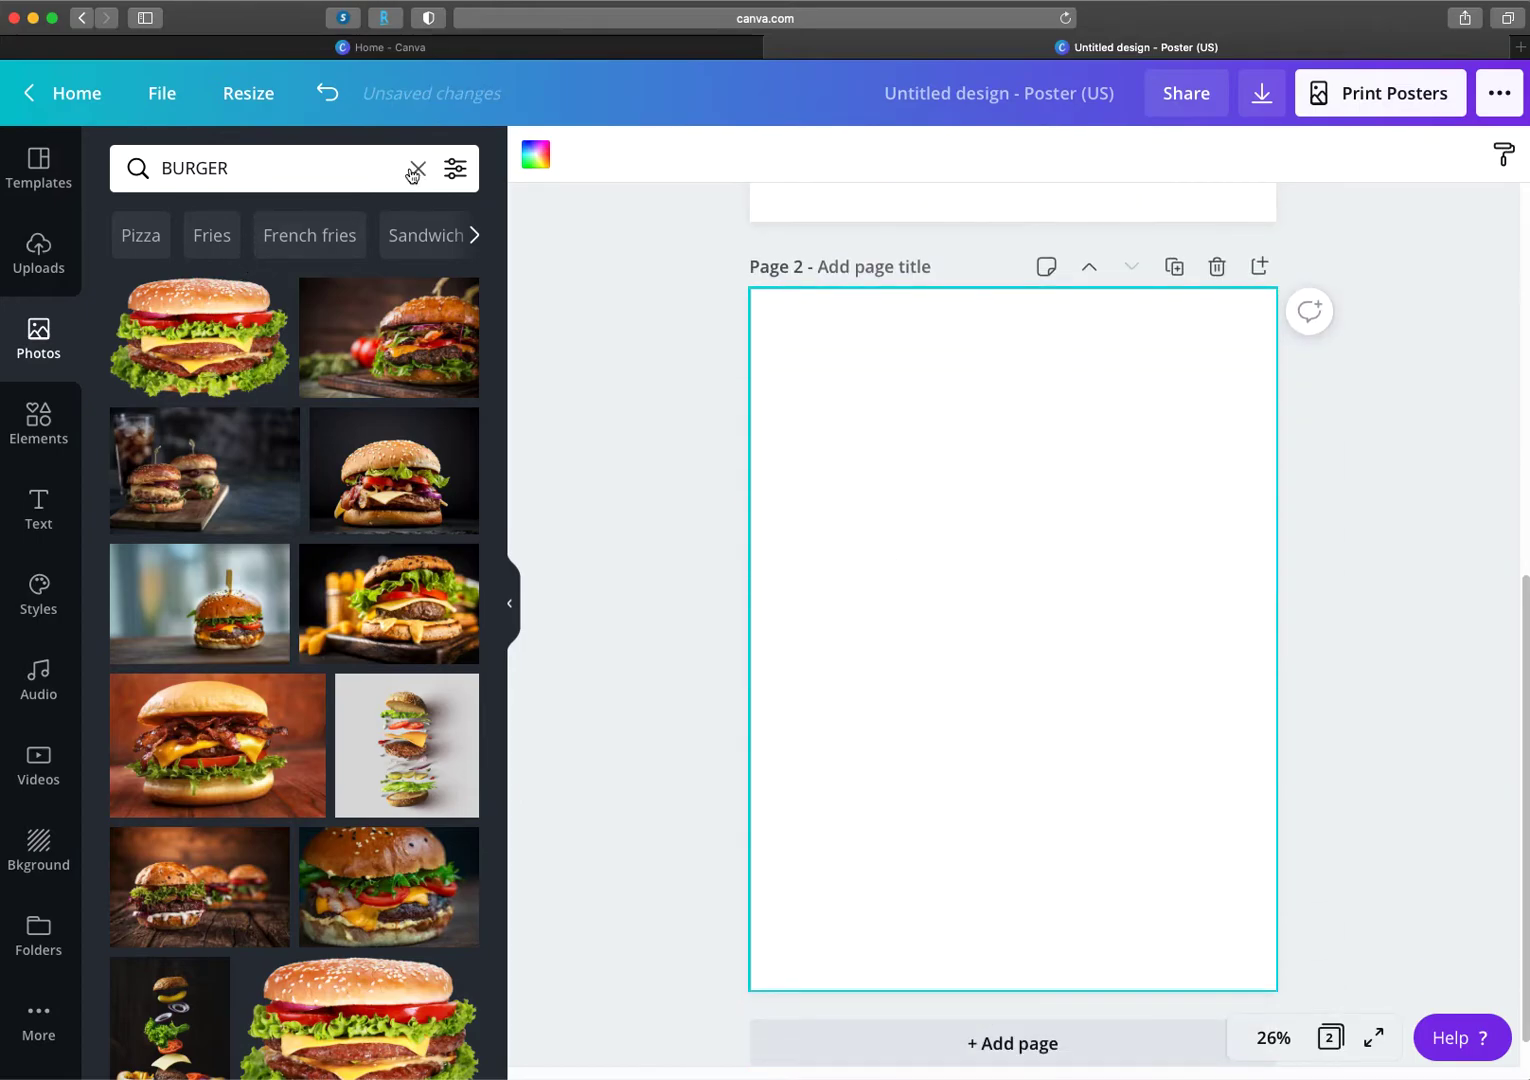
{"action": "left_click", "coordinate": [413, 172]}
{"action": "type", "text": "FLOWEERS"}
{"action": "key", "text": "Return"}
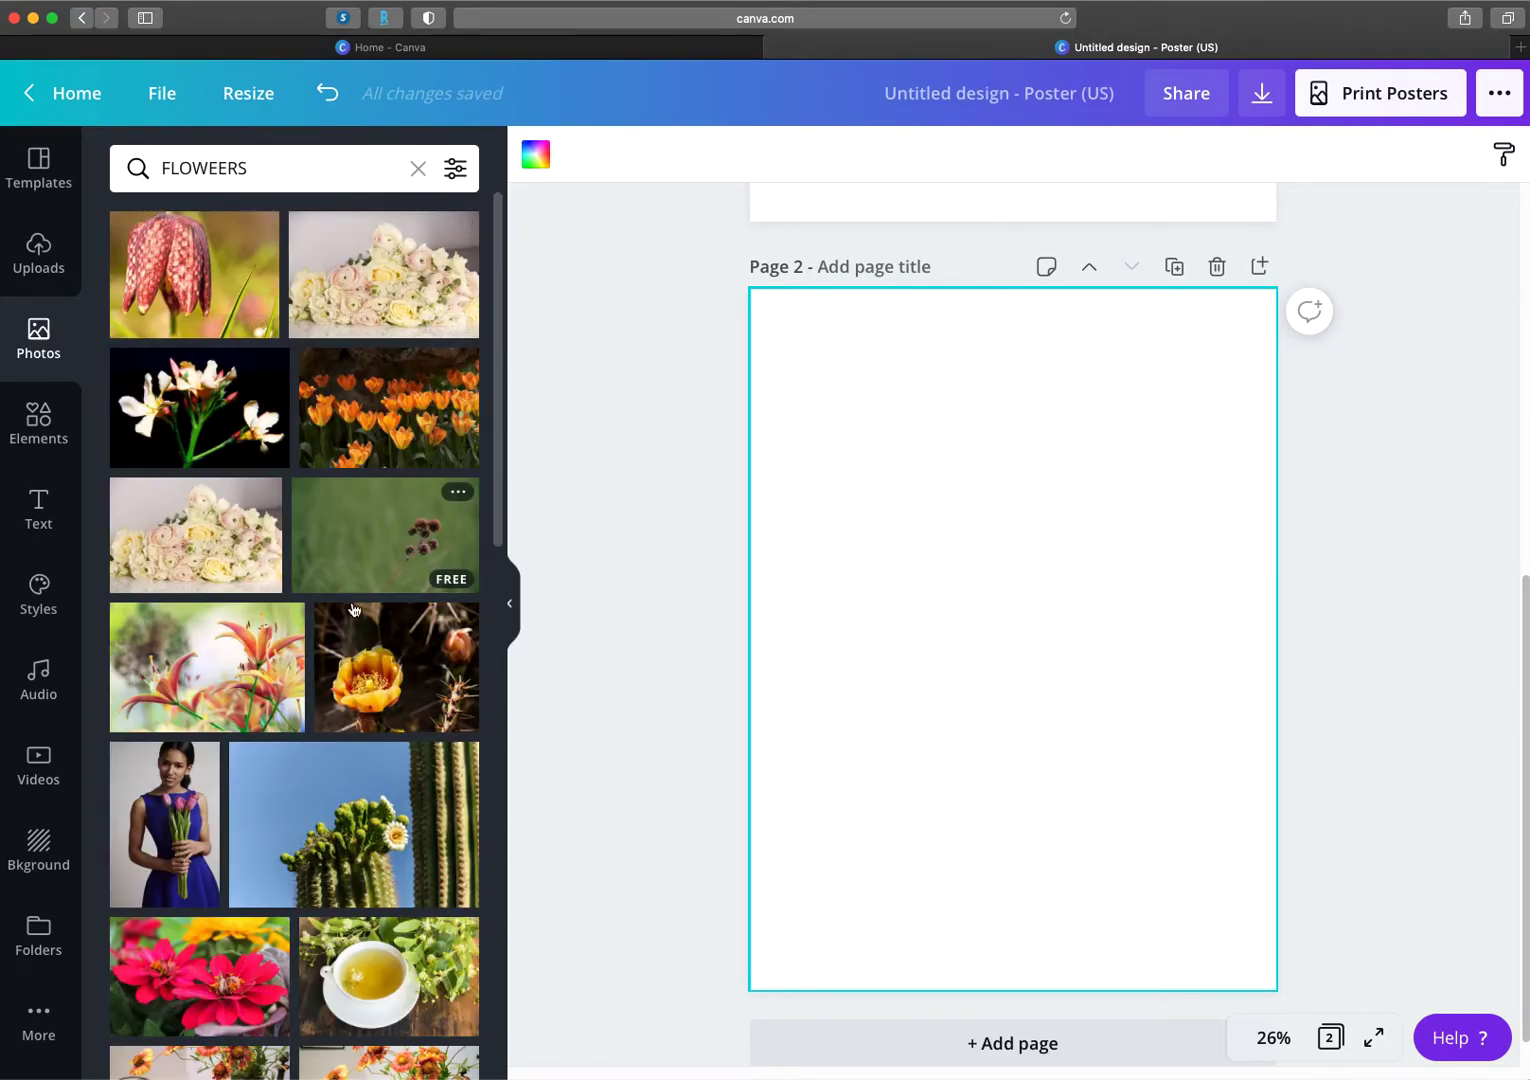
Step: Place the photo of two bright pink-red flowers with yellow blooms behind them on page 2
{"action": "scroll", "coordinate": [338, 643], "scroll_direction": "down", "scroll_amount": 5}
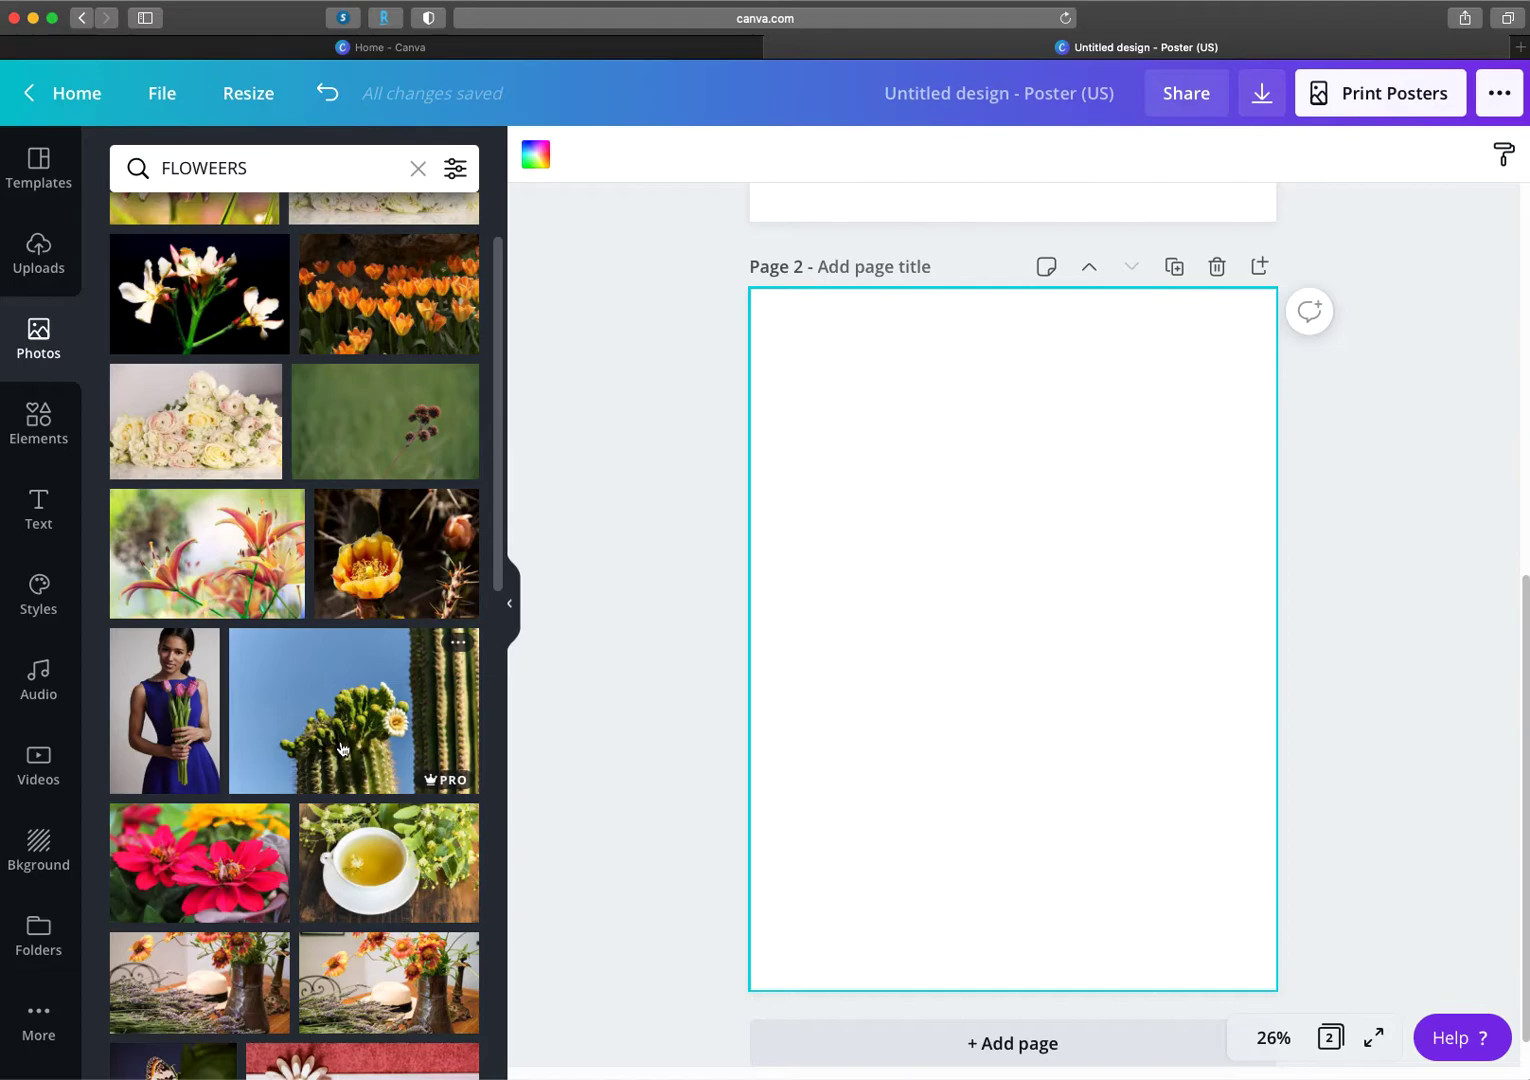
{"action": "scroll", "coordinate": [338, 700], "scroll_direction": "down", "scroll_amount": 2}
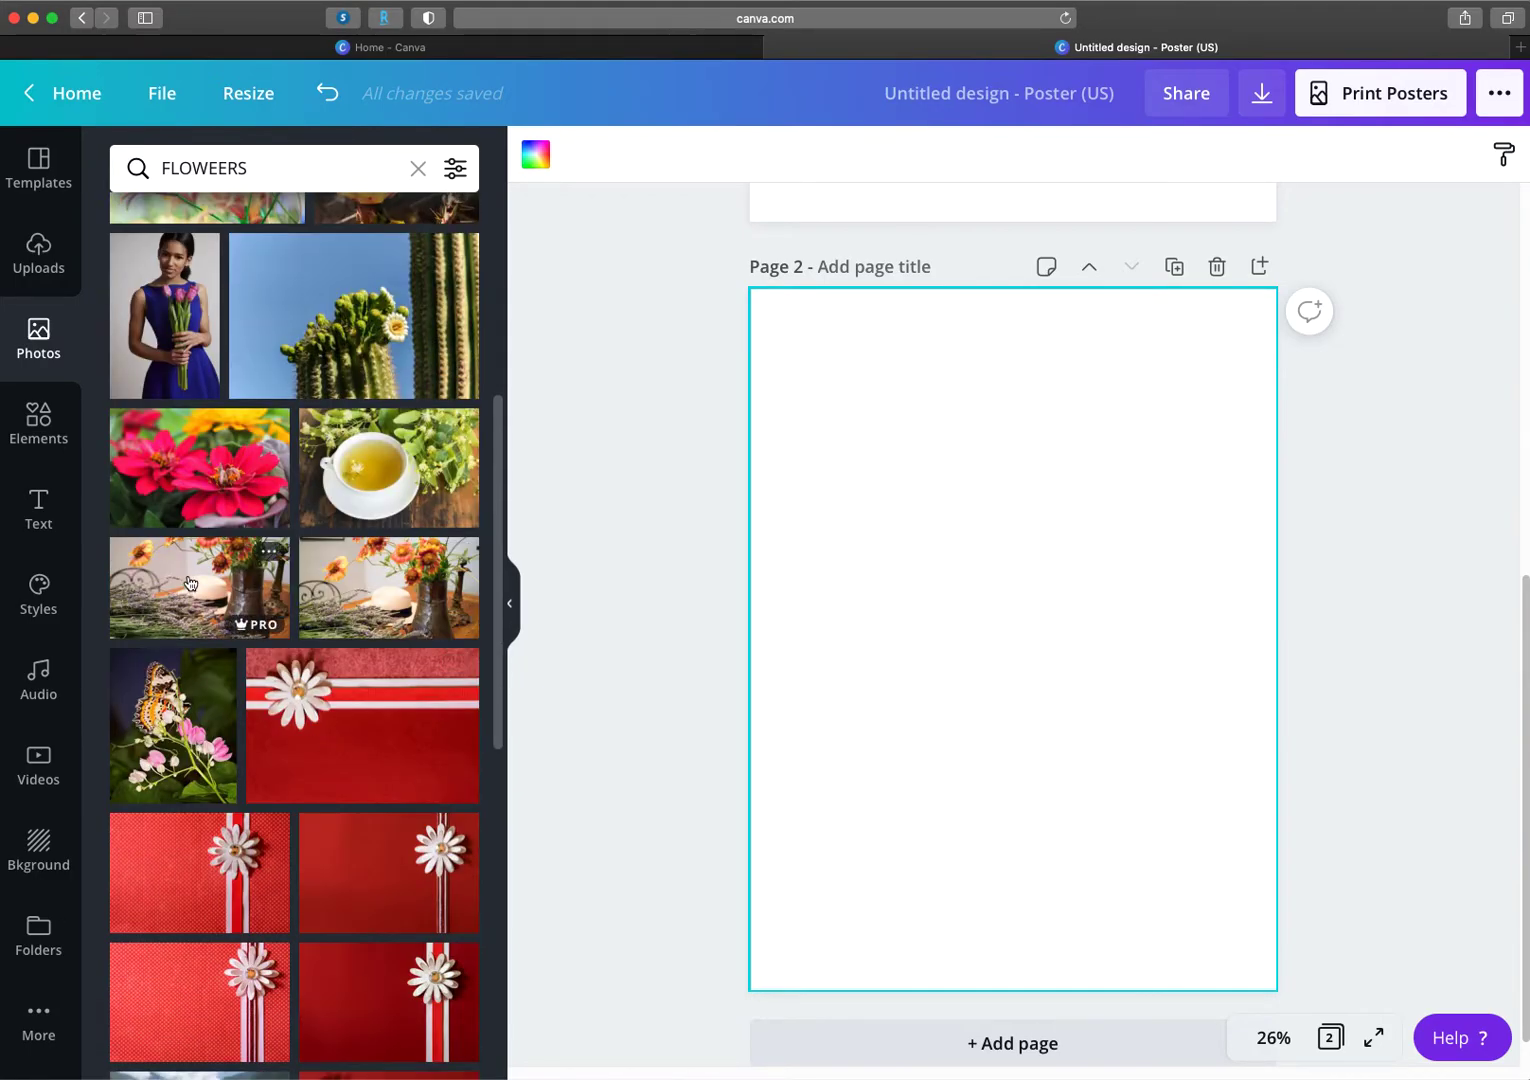
{"action": "left_click", "coordinate": [203, 484]}
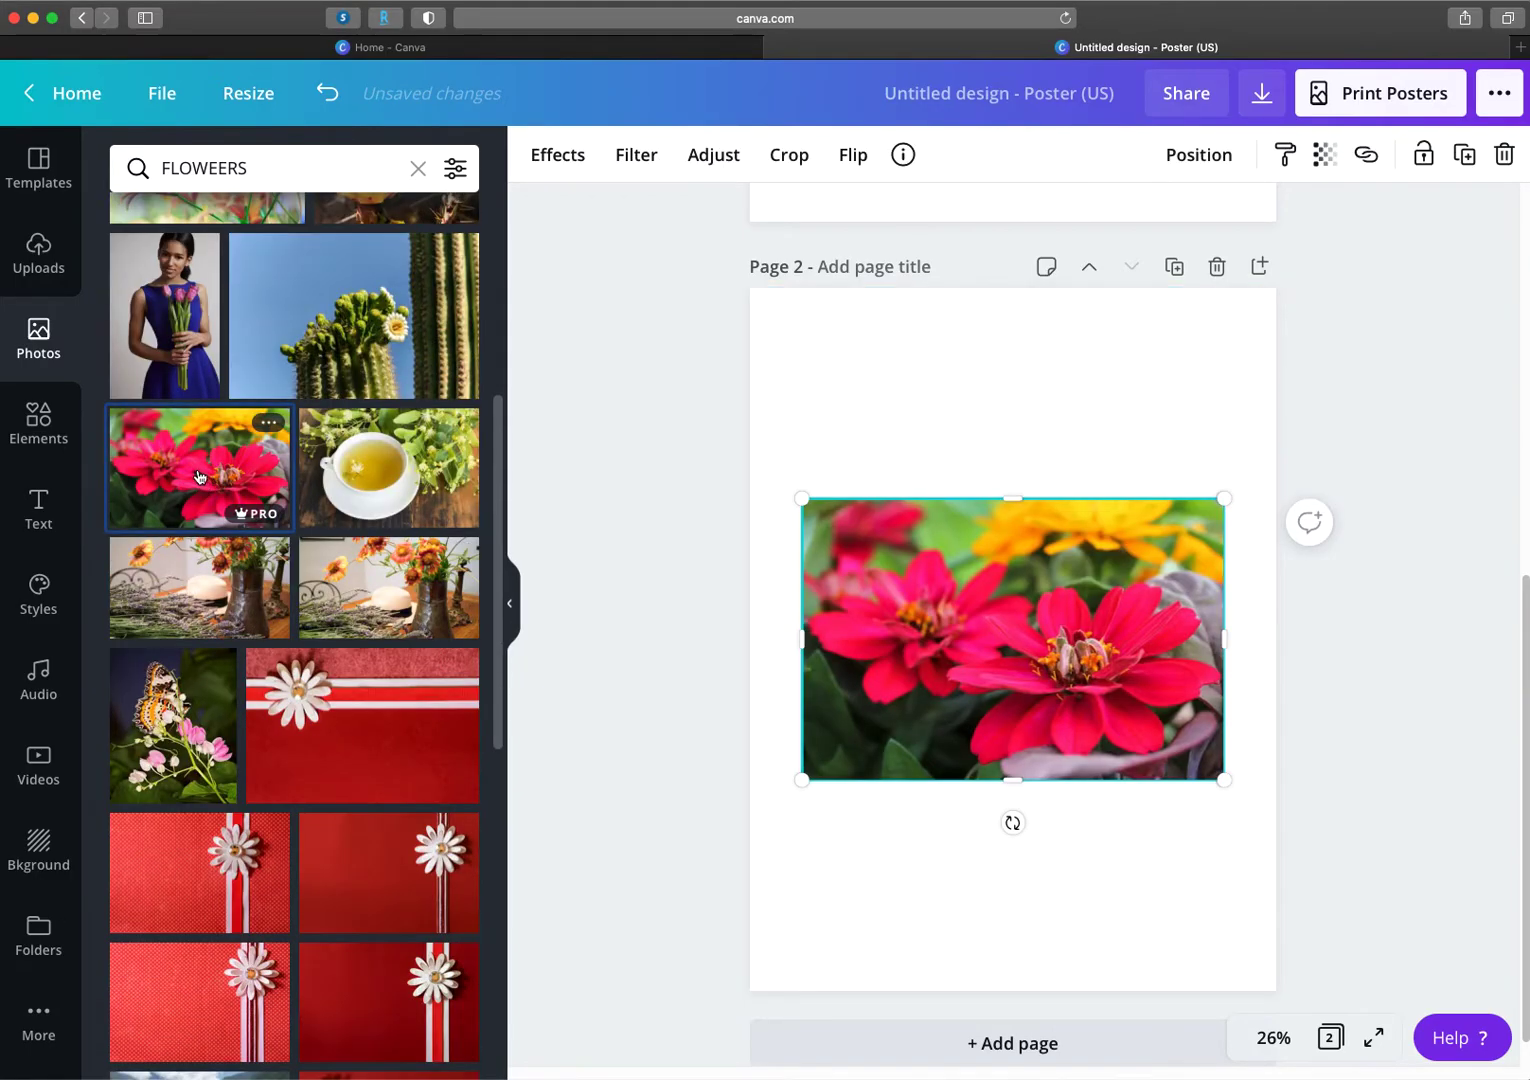
{"action": "left_click", "coordinate": [1141, 464]}
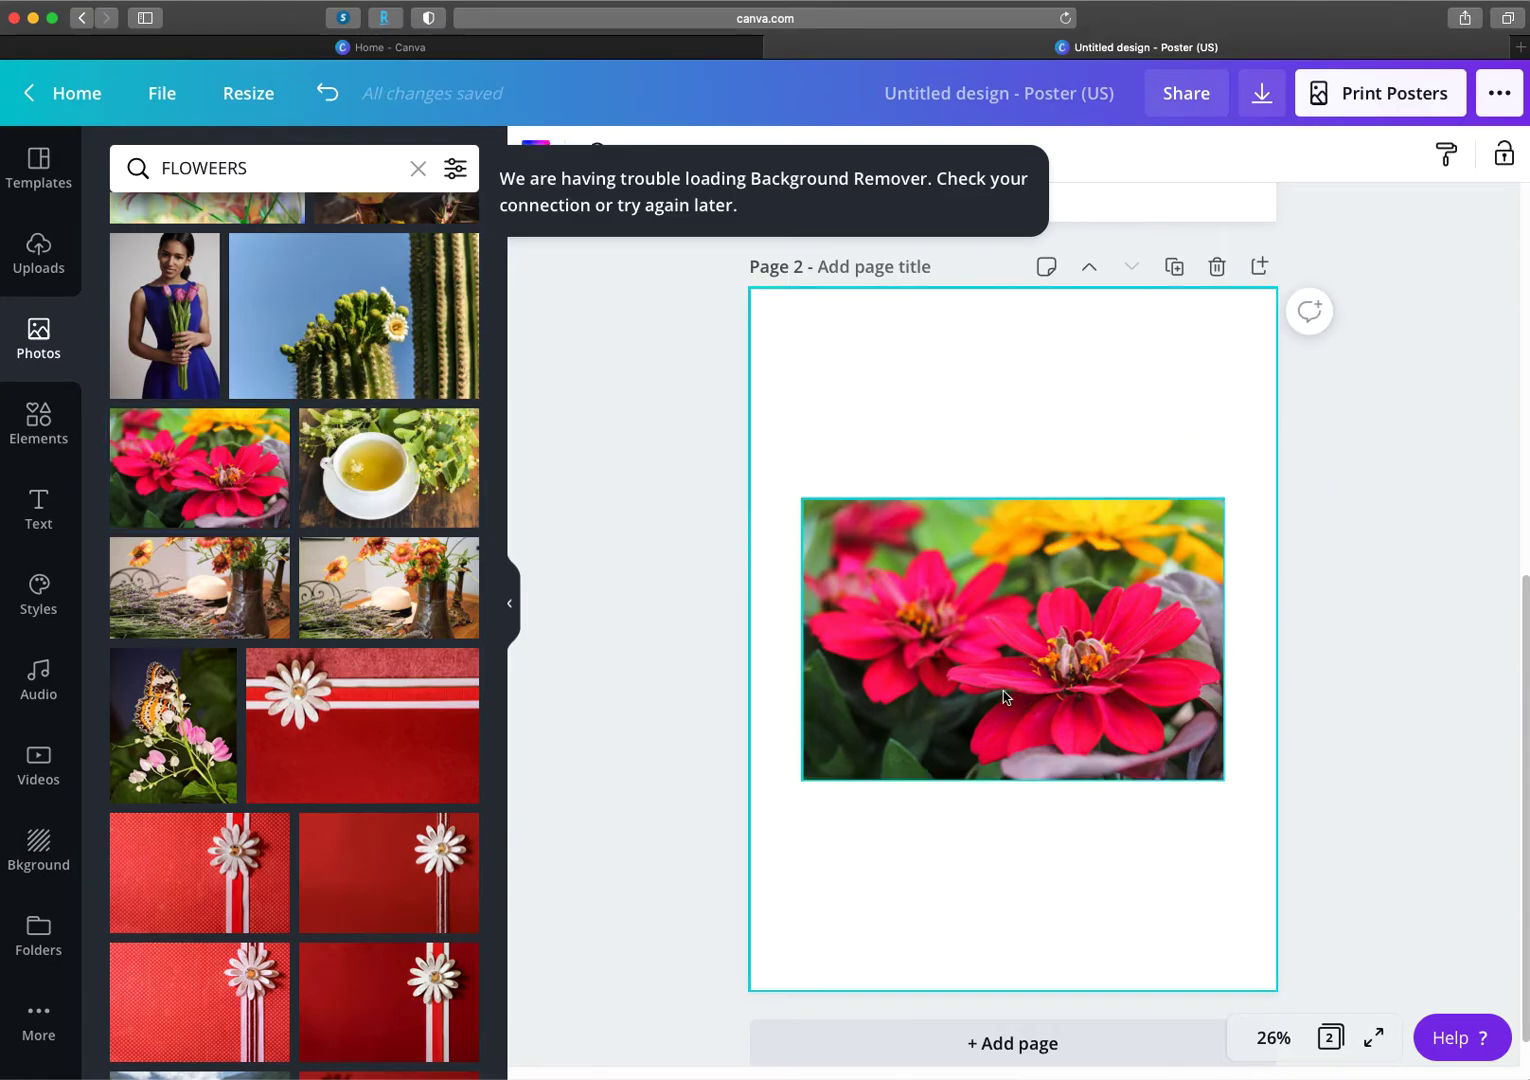
Step: Try to remove the background of the flower photo on page 2 with the Background Remover effect
{"action": "left_click", "coordinate": [1014, 625]}
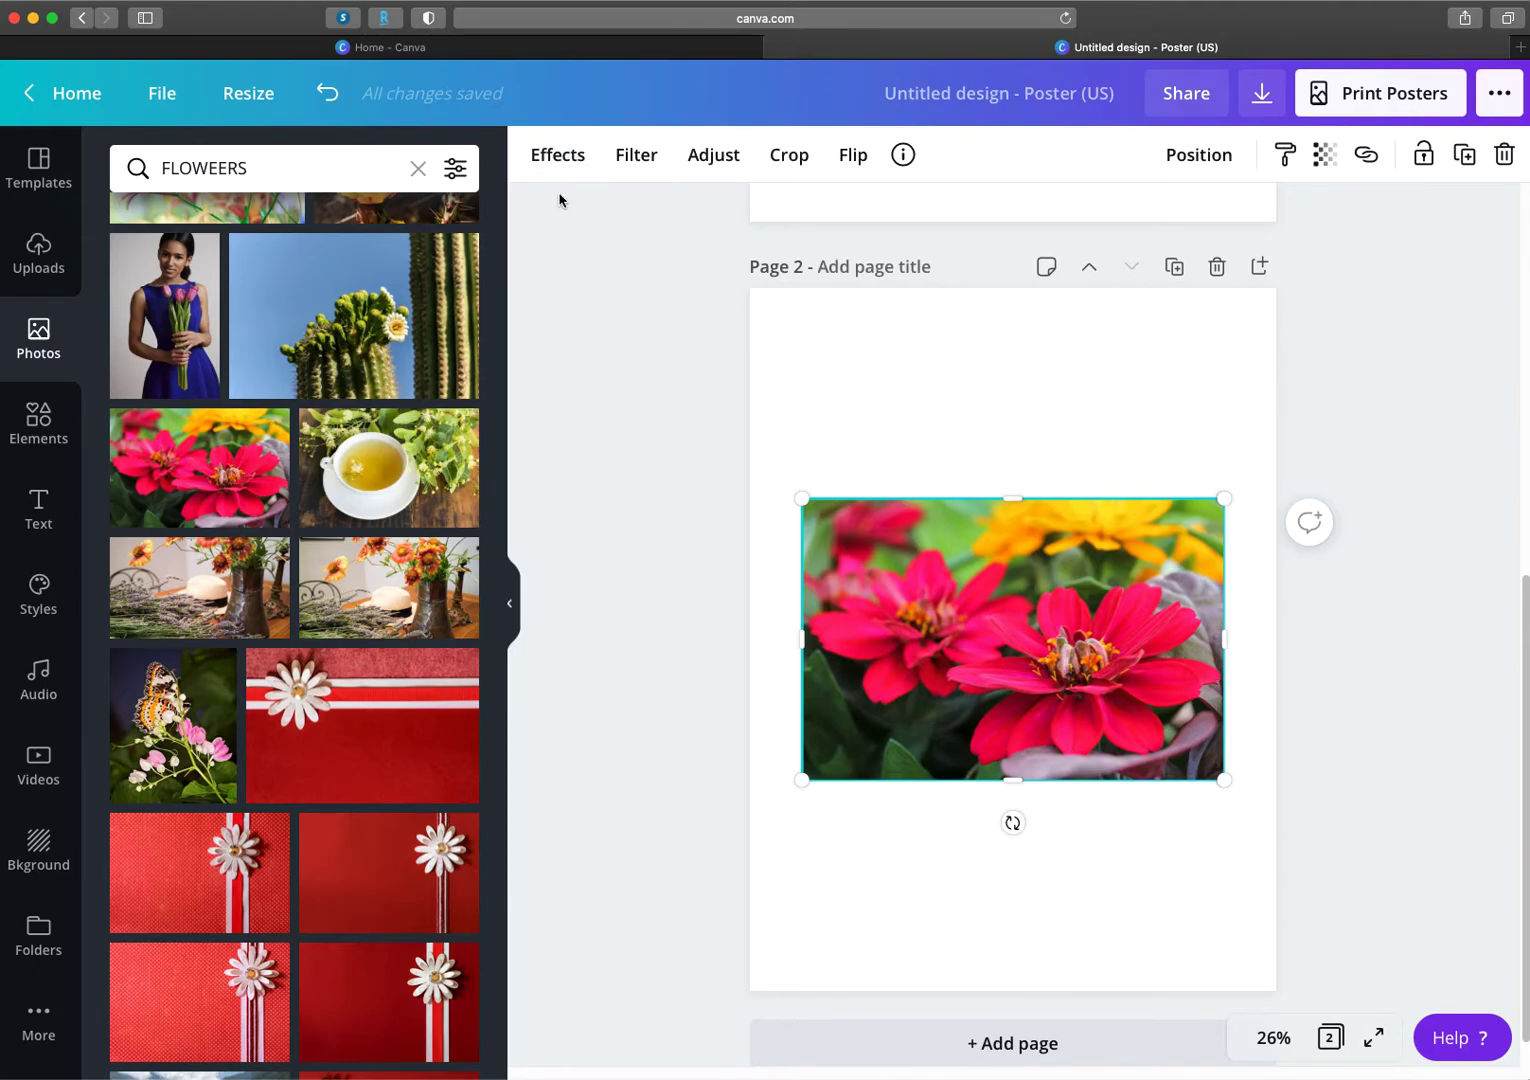
{"action": "left_click", "coordinate": [557, 162]}
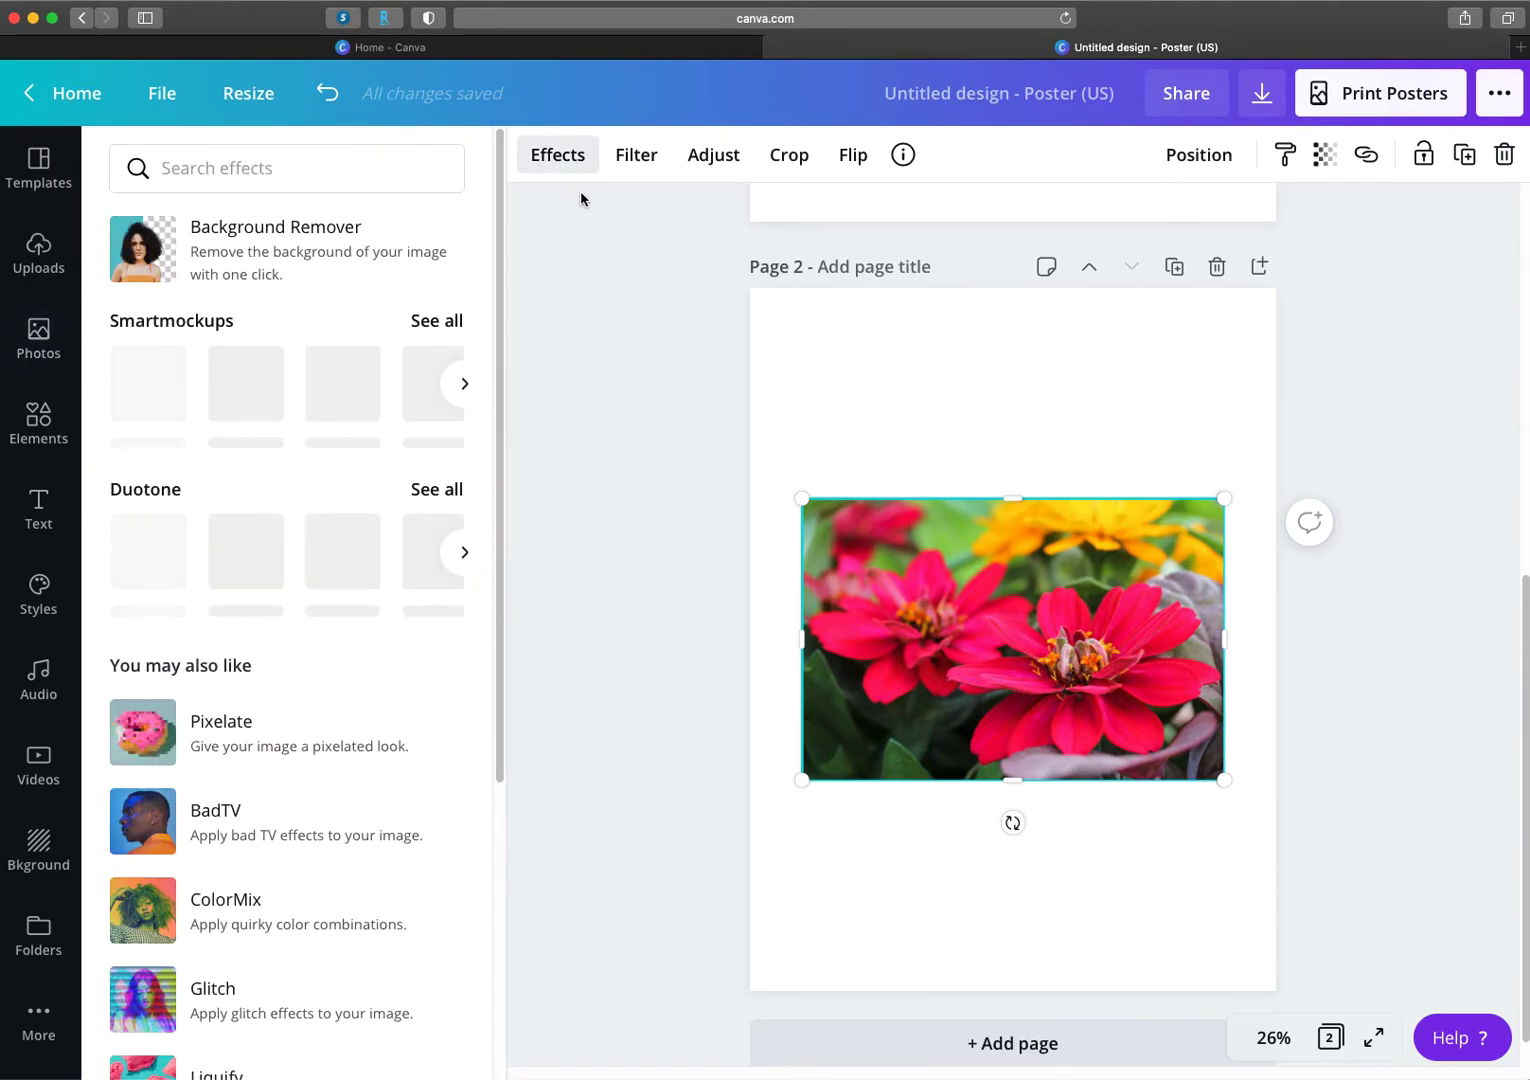
{"action": "left_click", "coordinate": [302, 245]}
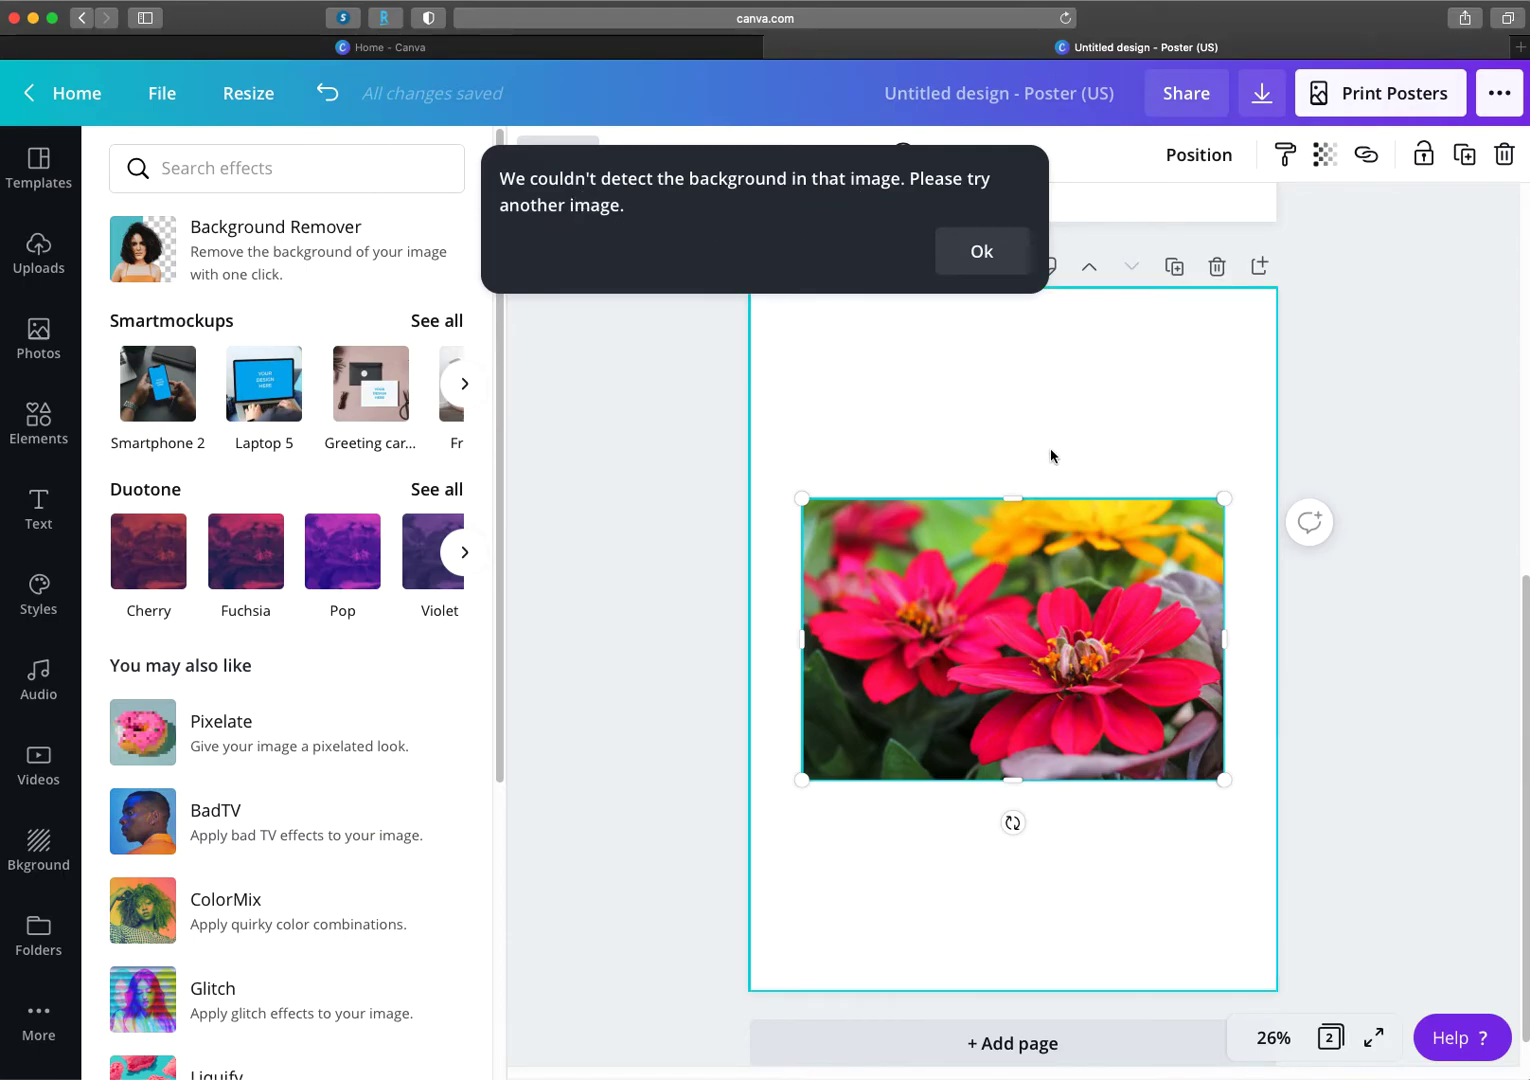
{"action": "left_click", "coordinate": [1018, 566]}
{"action": "left_click", "coordinate": [995, 470]}
{"action": "left_click", "coordinate": [1013, 566]}
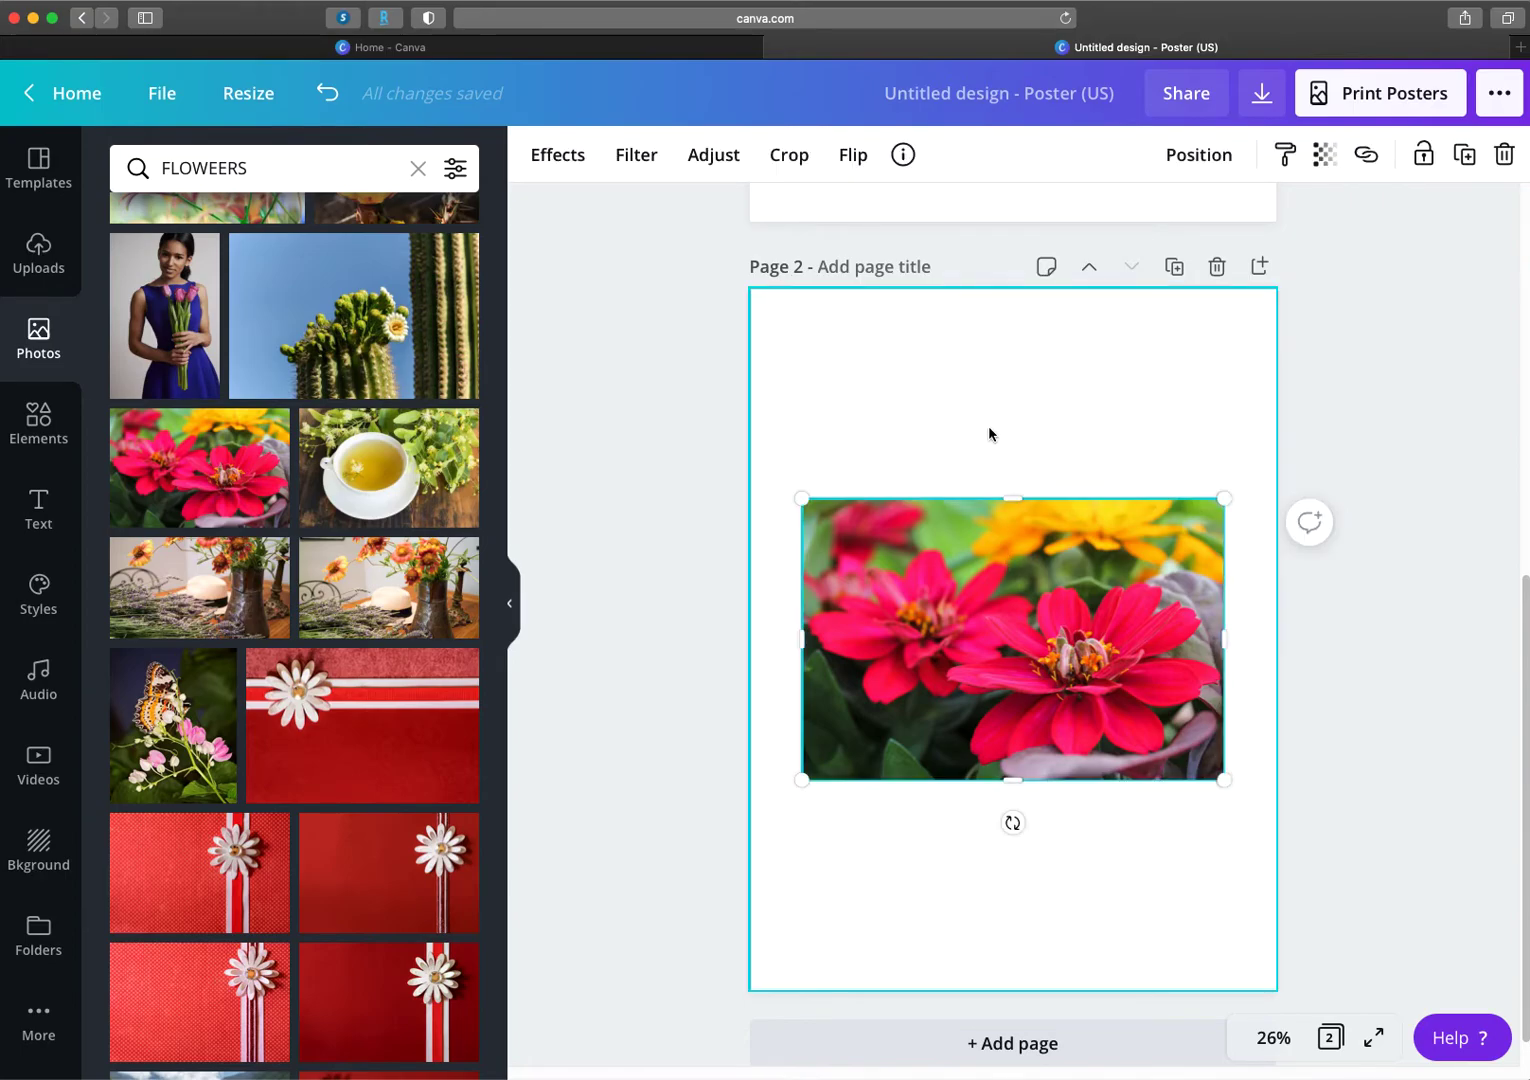
Step: Delete the flower photo from page 2 and clear the photo search
{"action": "left_click", "coordinate": [1042, 462]}
{"action": "left_click", "coordinate": [1070, 556]}
{"action": "key", "text": "Delete"}
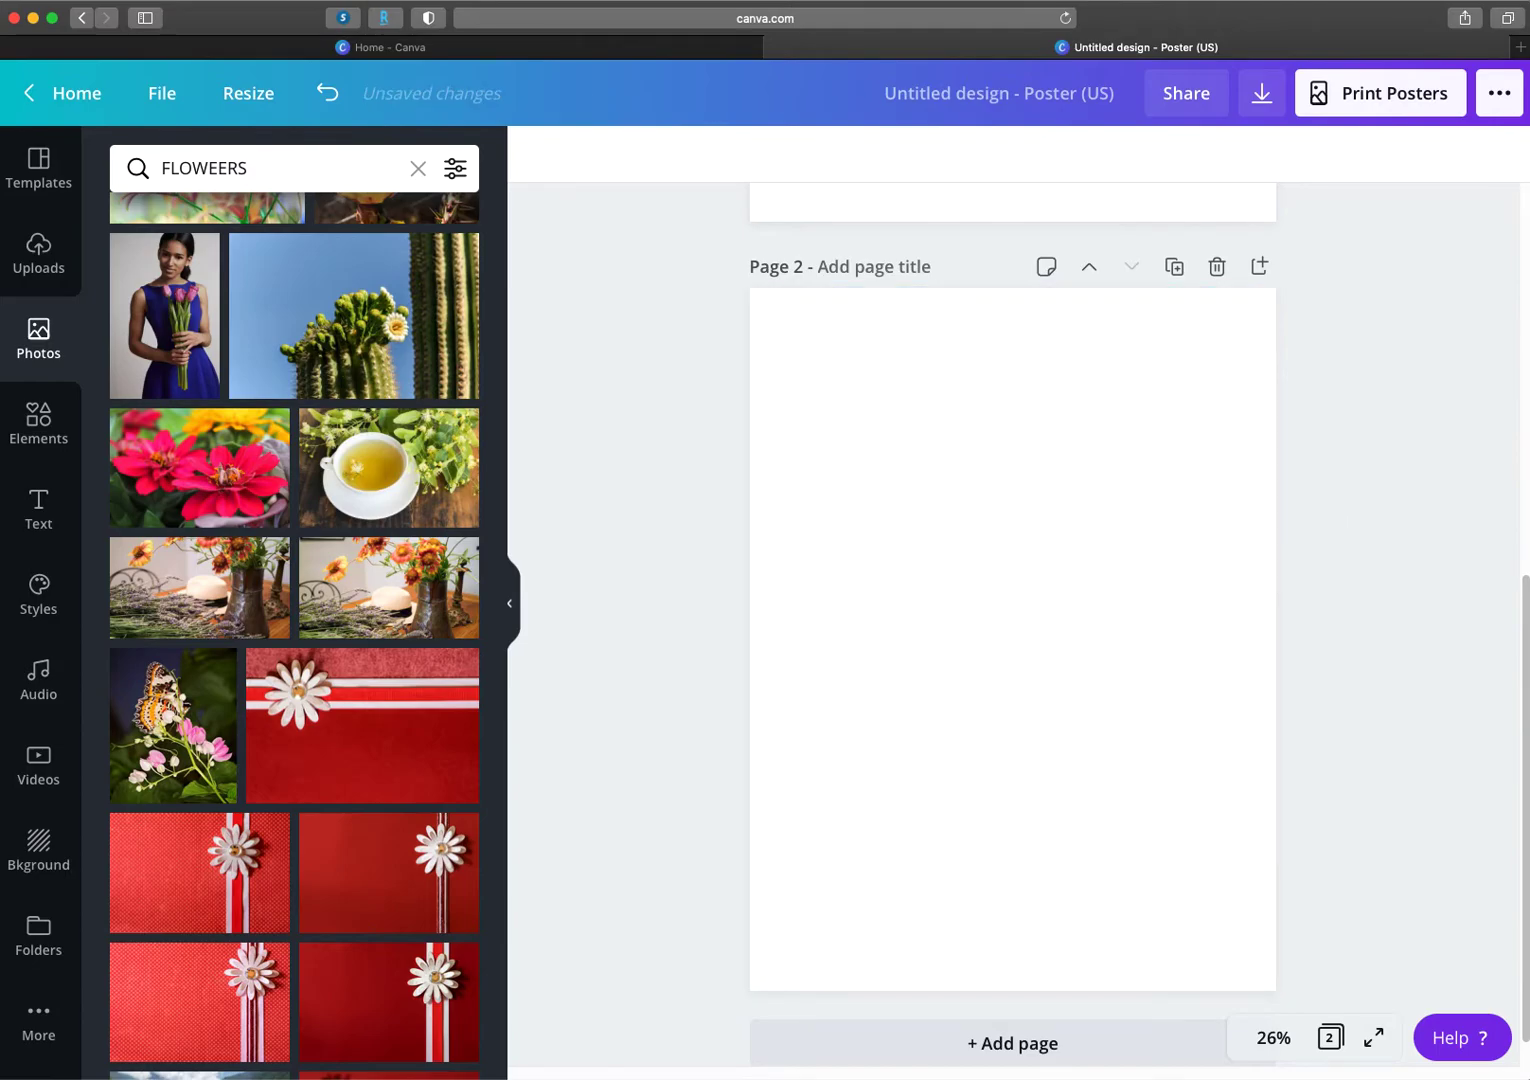
{"action": "left_click", "coordinate": [419, 169]}
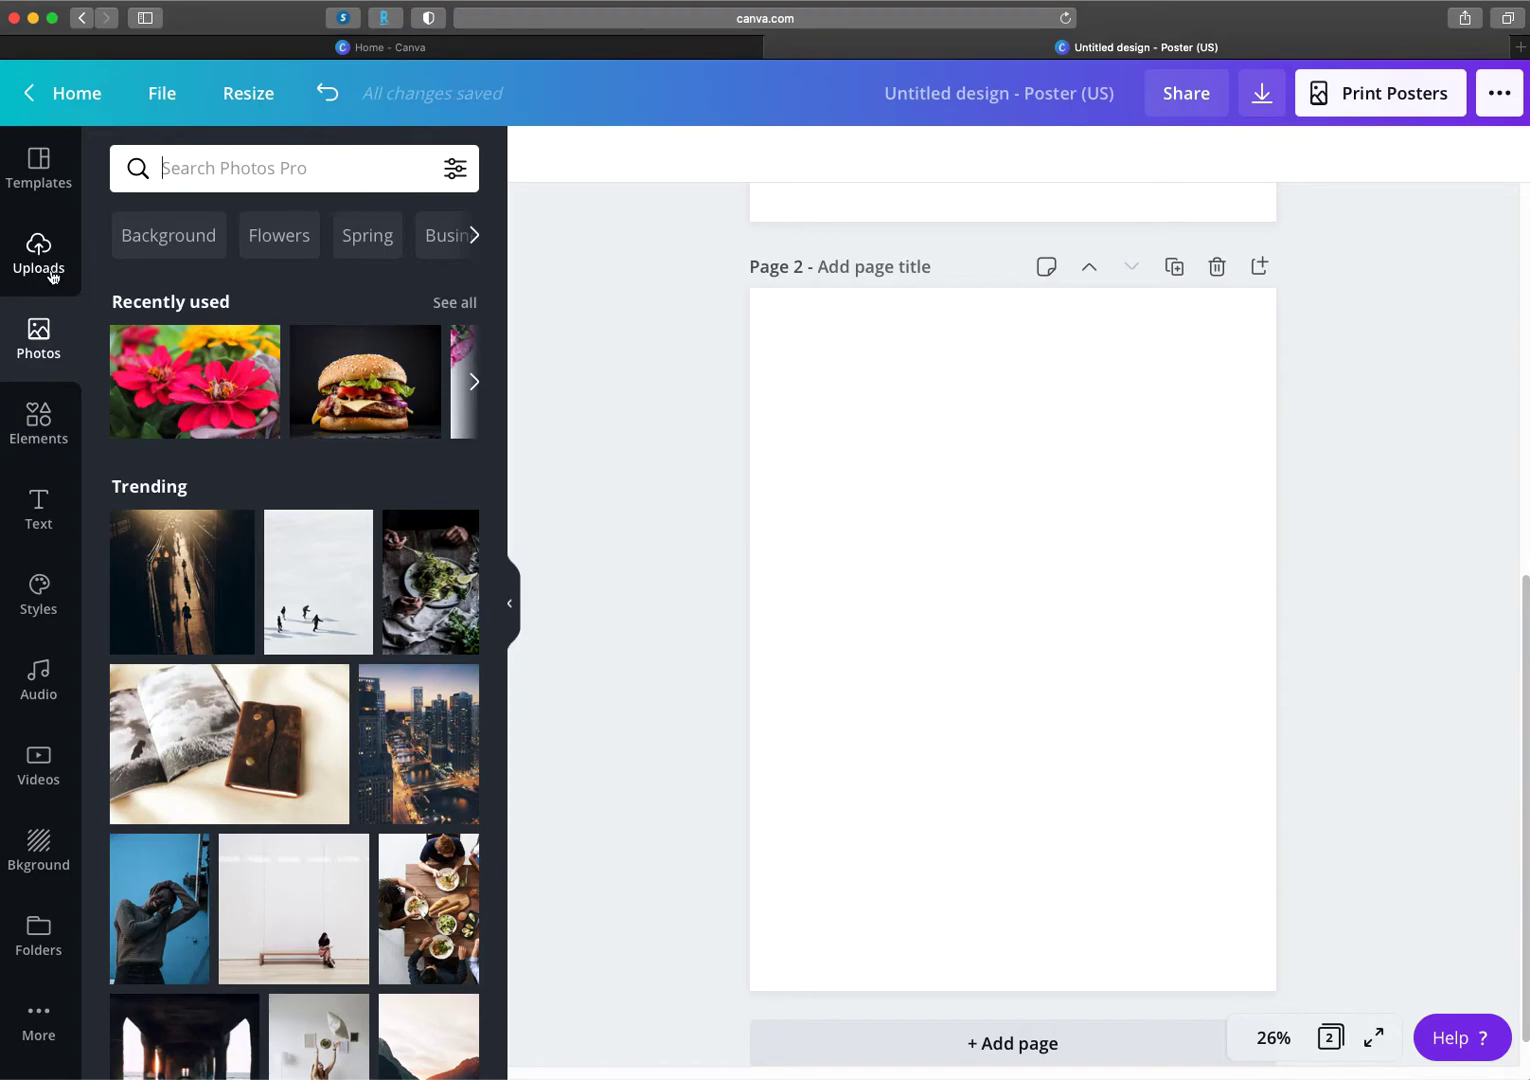
Step: Upload the photo of a dark item in clear plastic packaging from the device to the uploaded images
{"action": "left_click", "coordinate": [19, 252]}
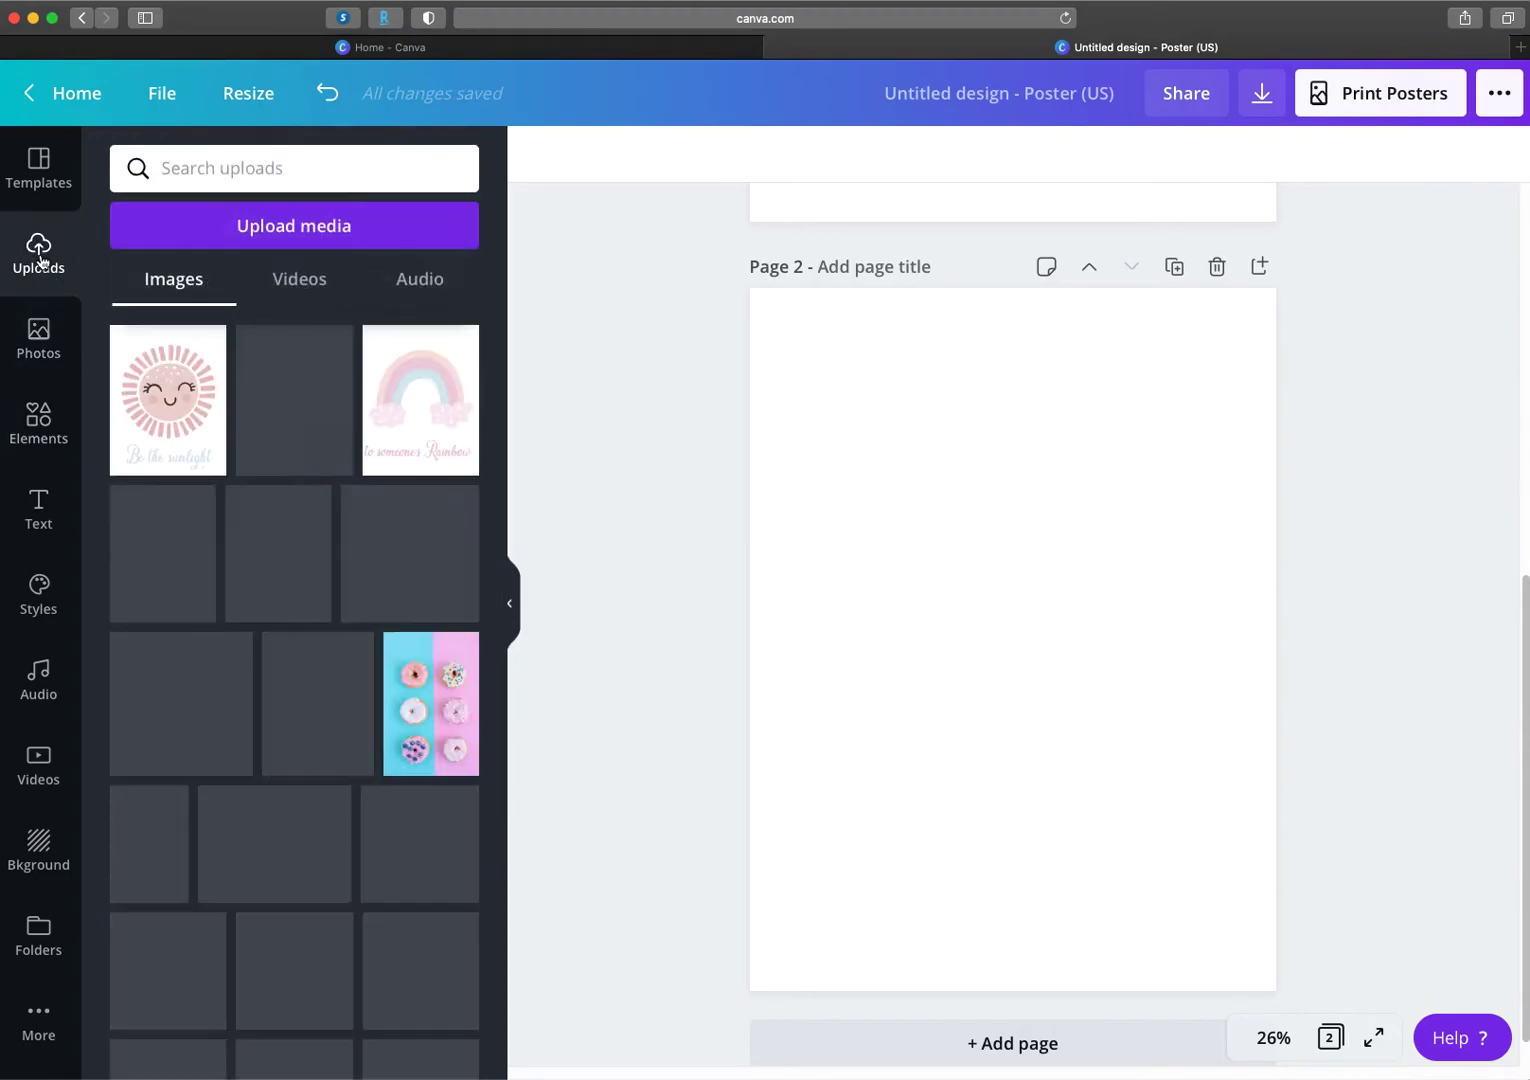
{"action": "scroll", "coordinate": [290, 400], "scroll_direction": "down", "scroll_amount": 3}
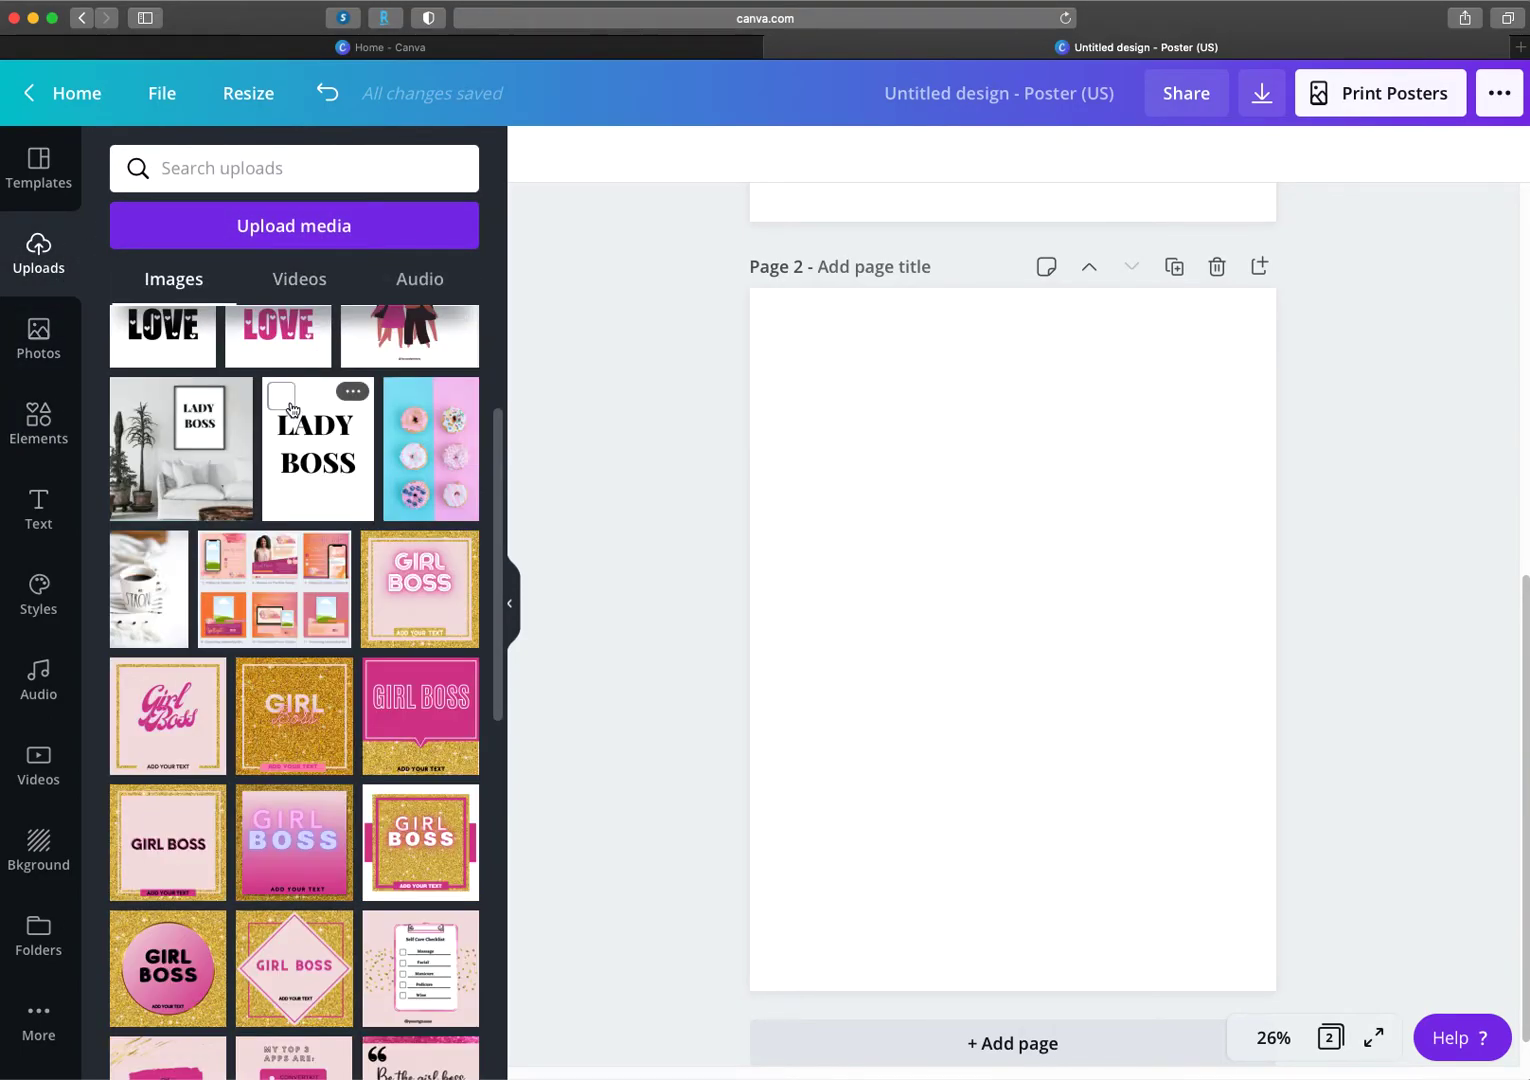
{"action": "scroll", "coordinate": [287, 401], "scroll_direction": "down", "scroll_amount": 6}
{"action": "scroll", "coordinate": [287, 401], "scroll_direction": "up", "scroll_amount": 4}
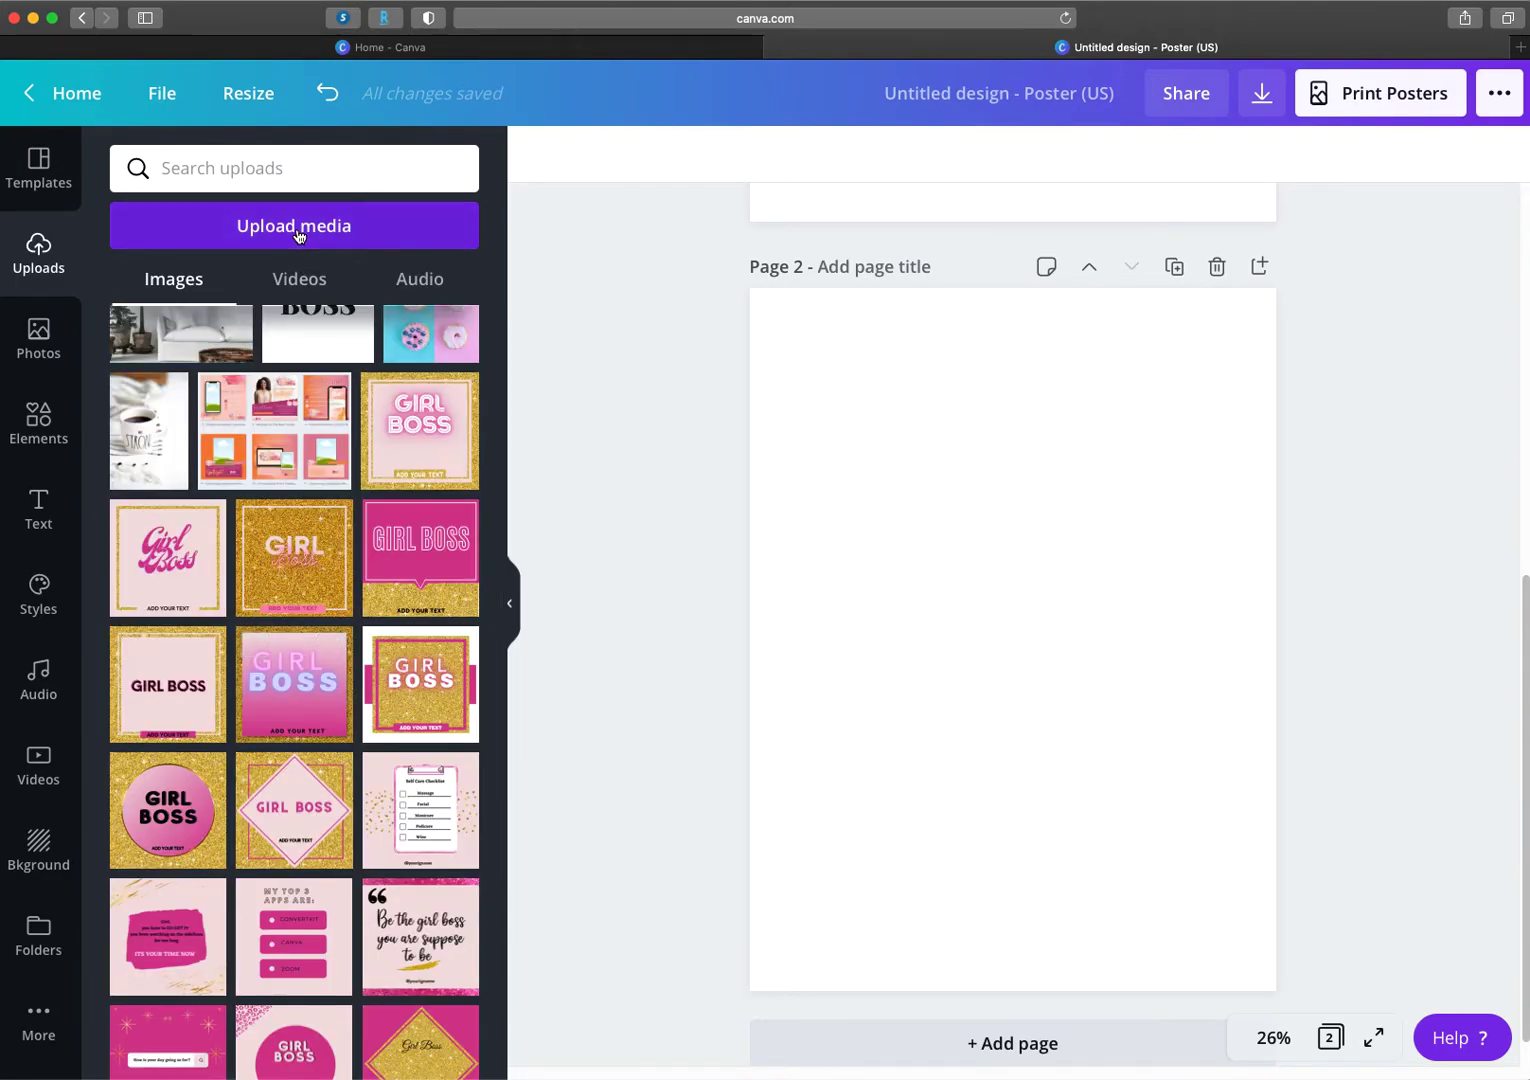
{"action": "left_click", "coordinate": [298, 235]}
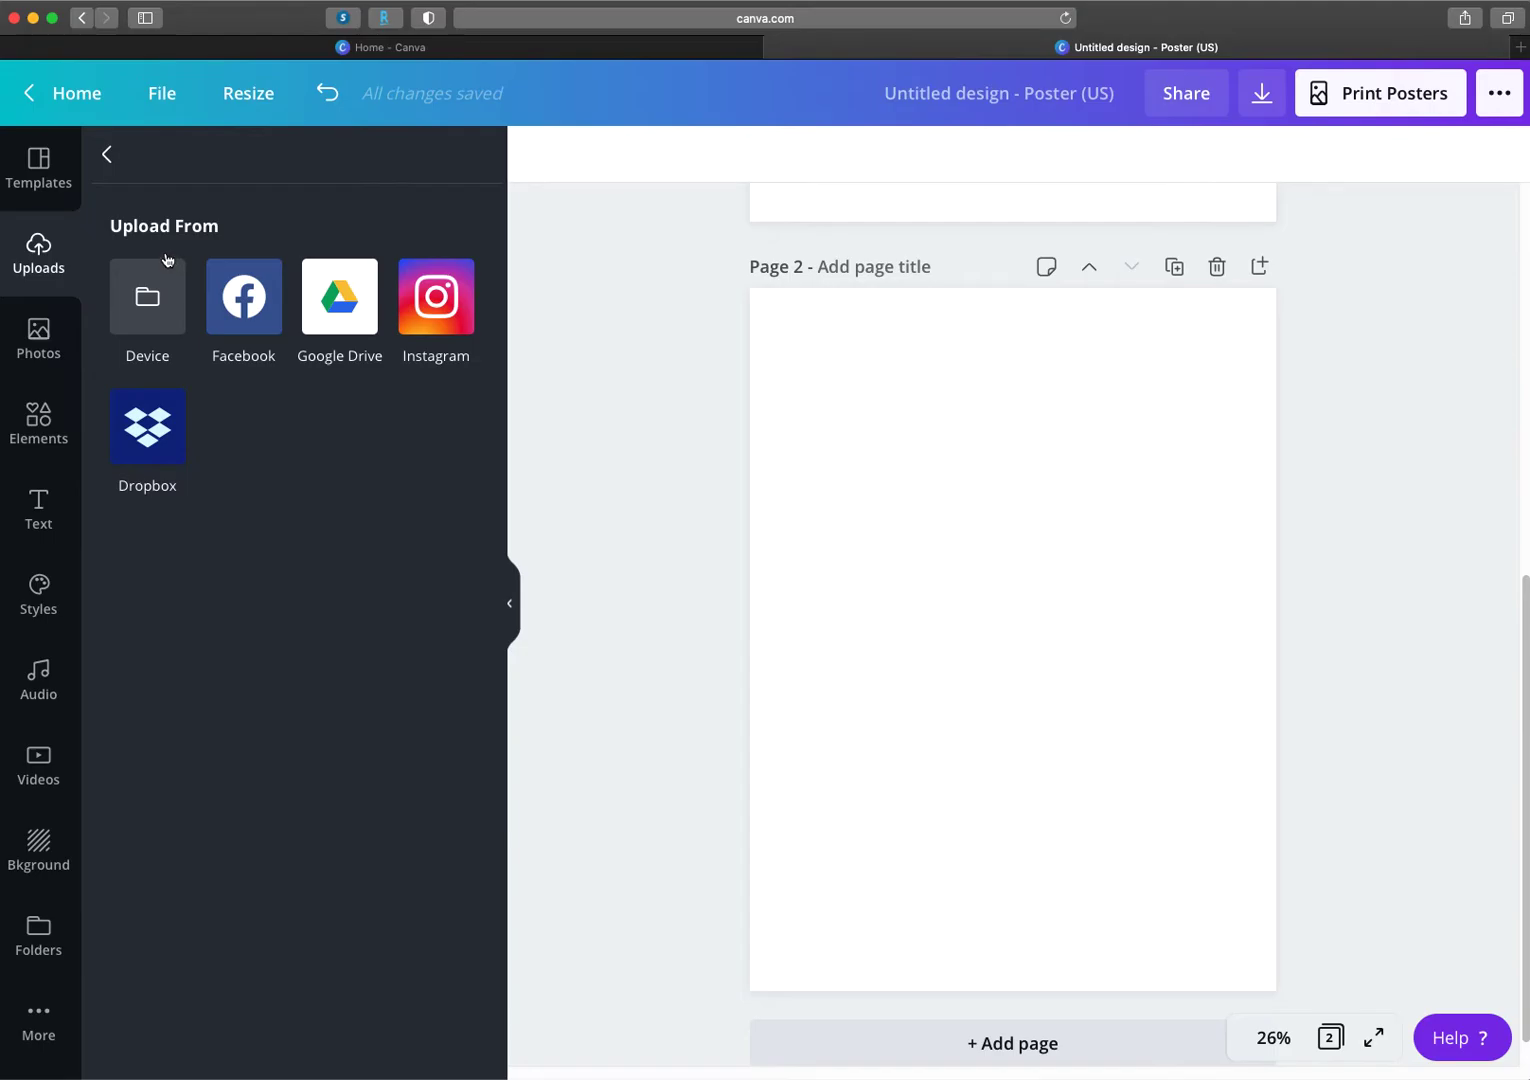
{"action": "left_click", "coordinate": [157, 260]}
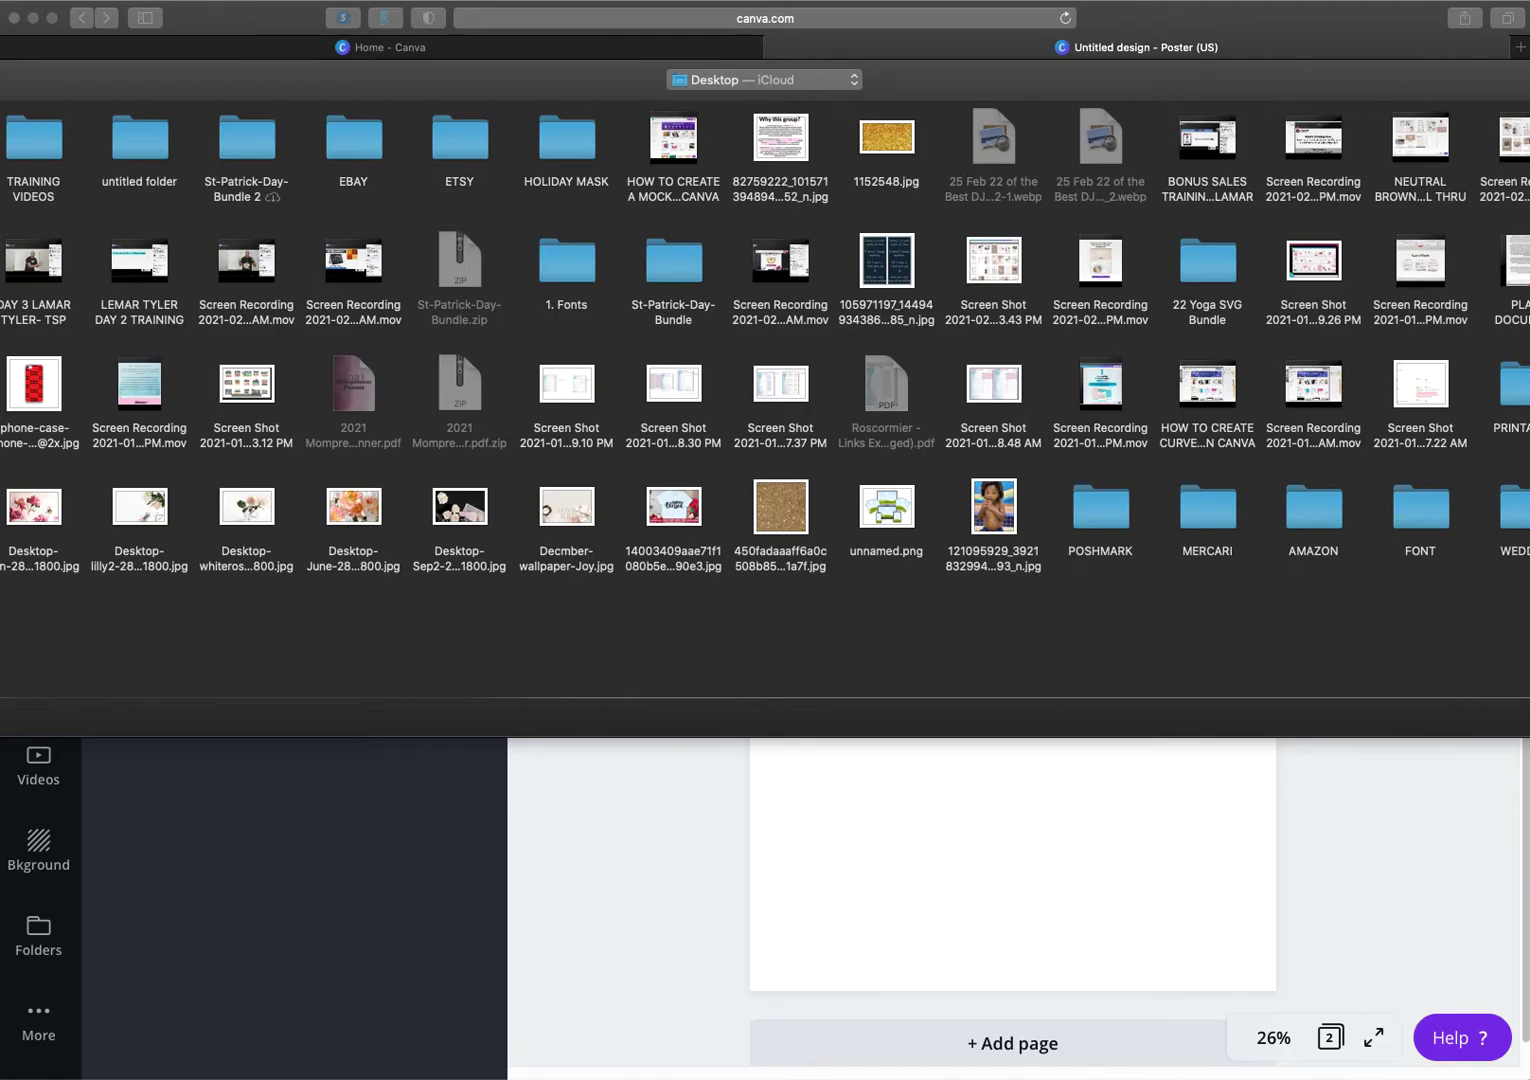
{"action": "left_click", "coordinate": [2, 135]}
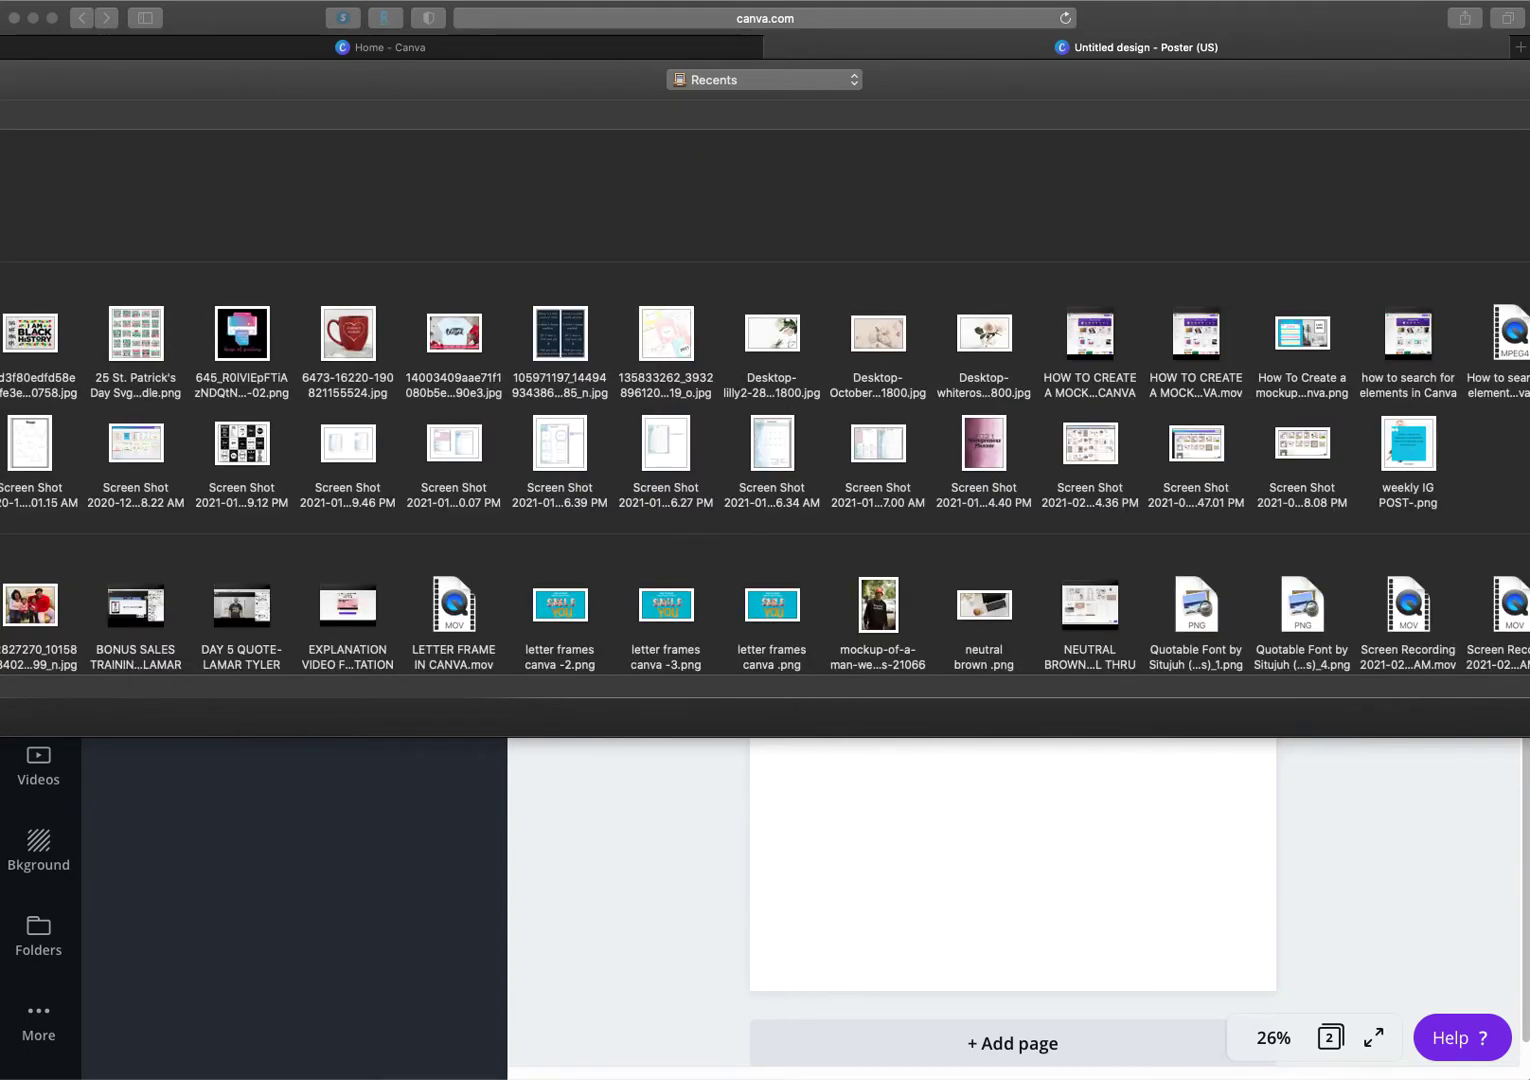
{"action": "left_click", "coordinate": [2, 160]}
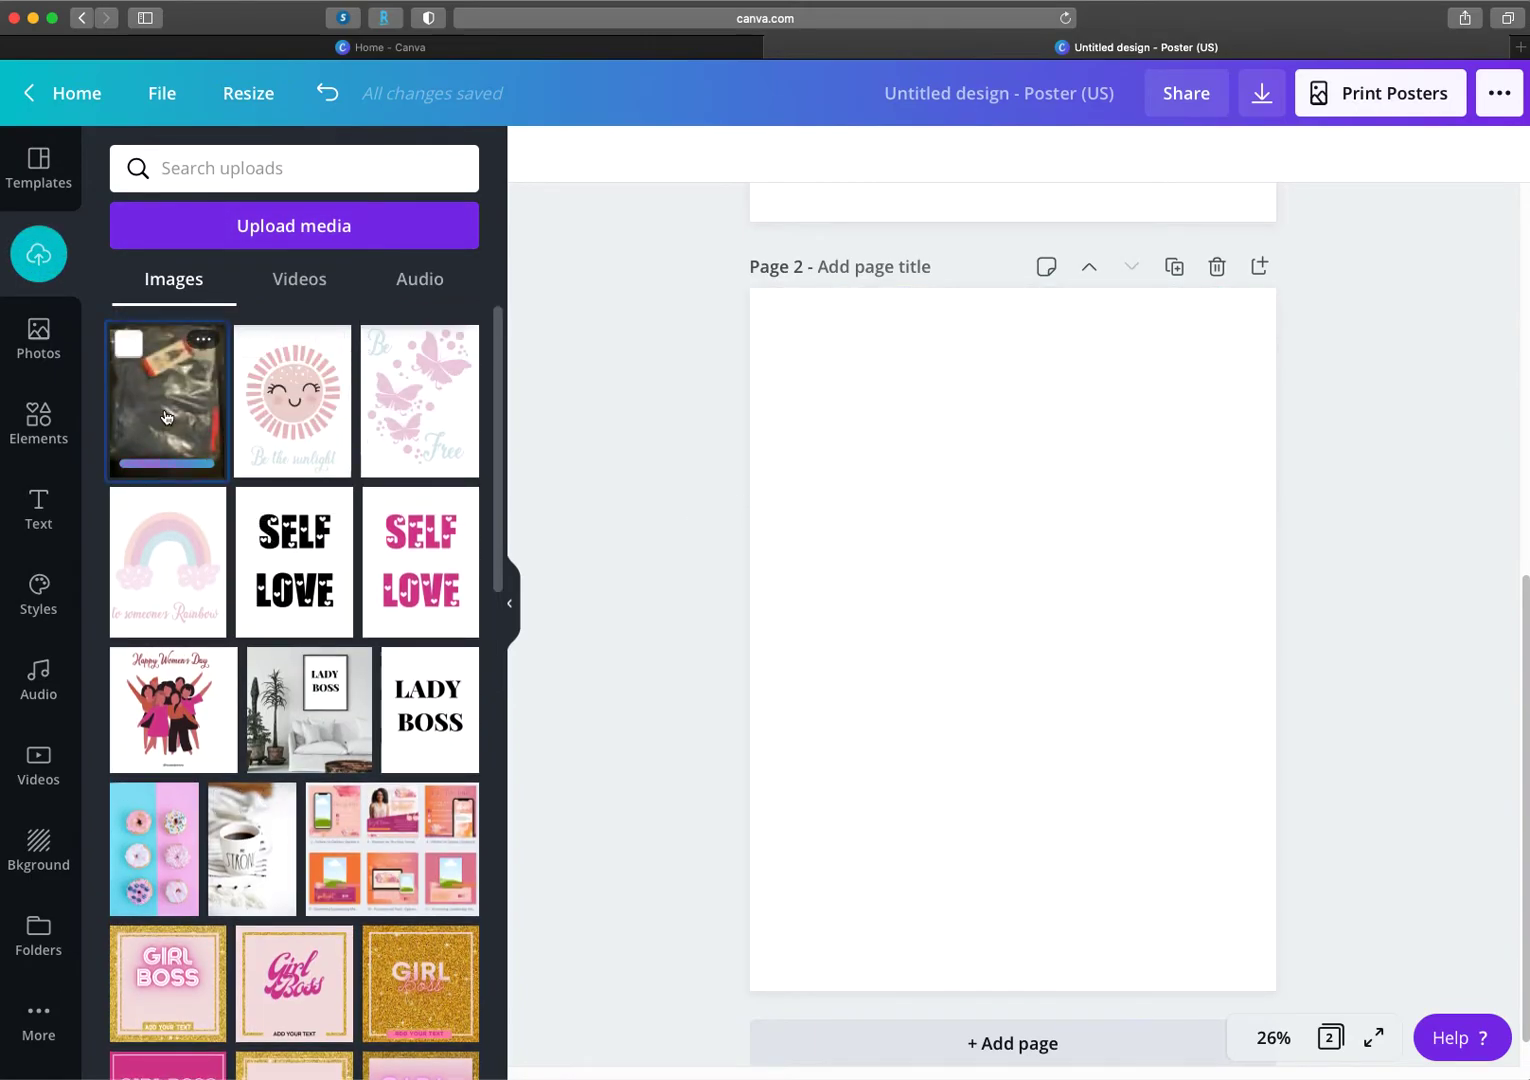
Step: Place the newly uploaded photo of the plastic-wrapped item on page 2
{"action": "left_click", "coordinate": [143, 432]}
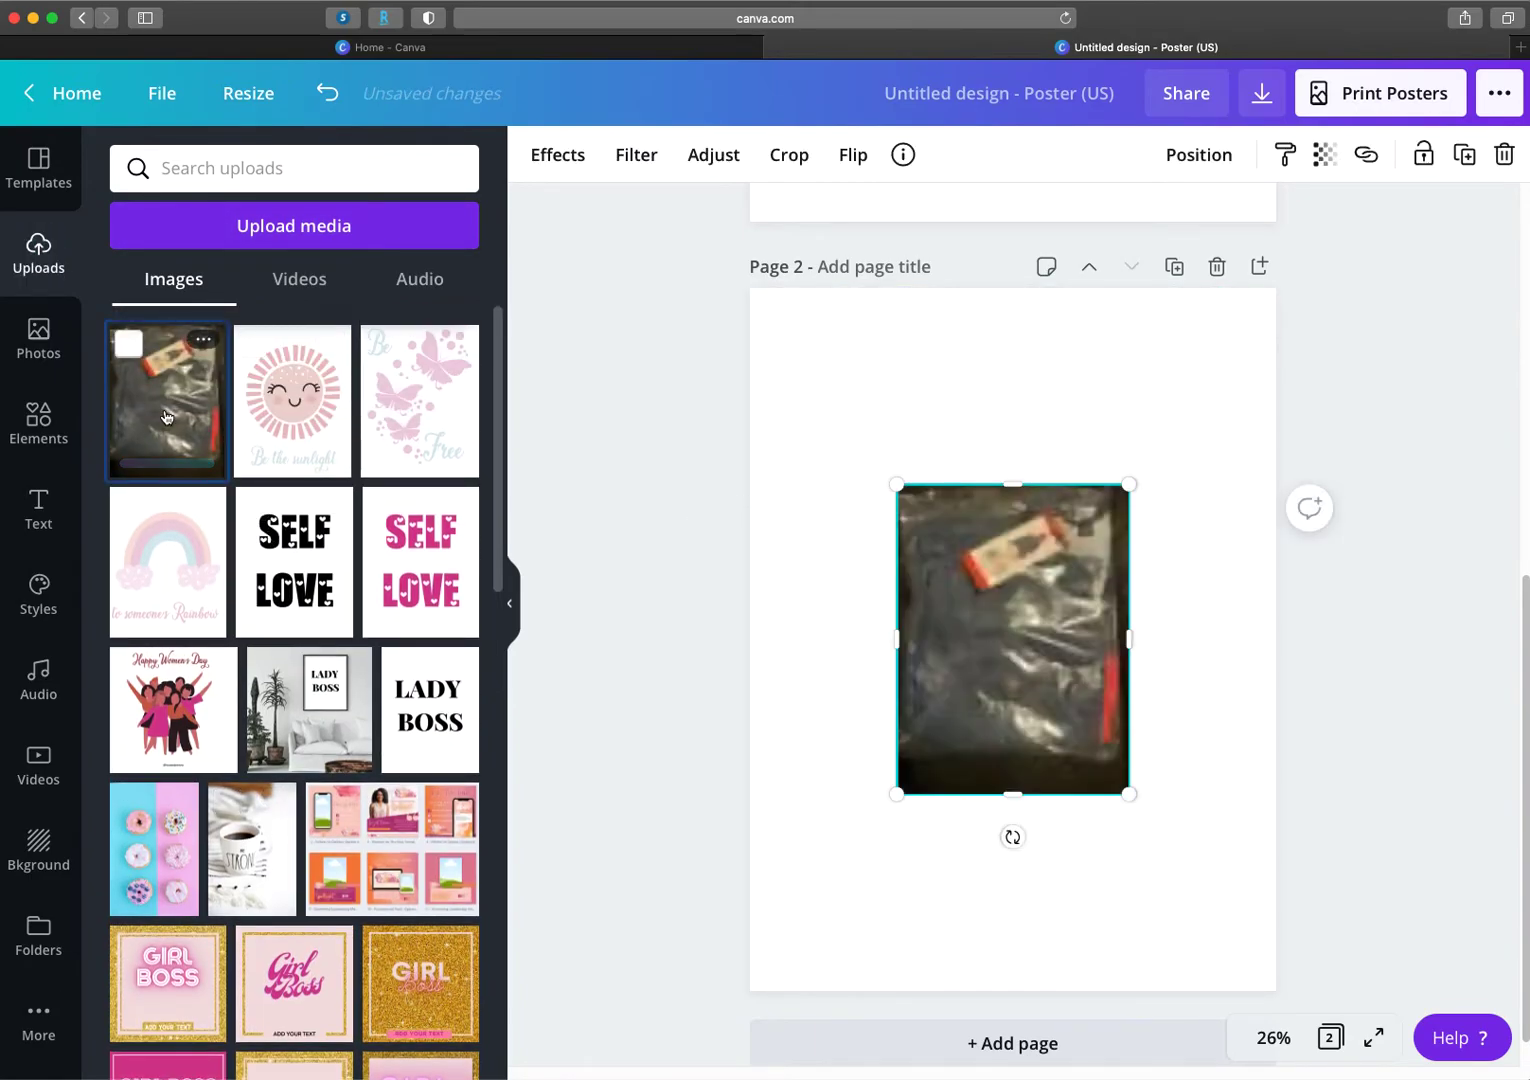
{"action": "left_click", "coordinate": [1342, 383]}
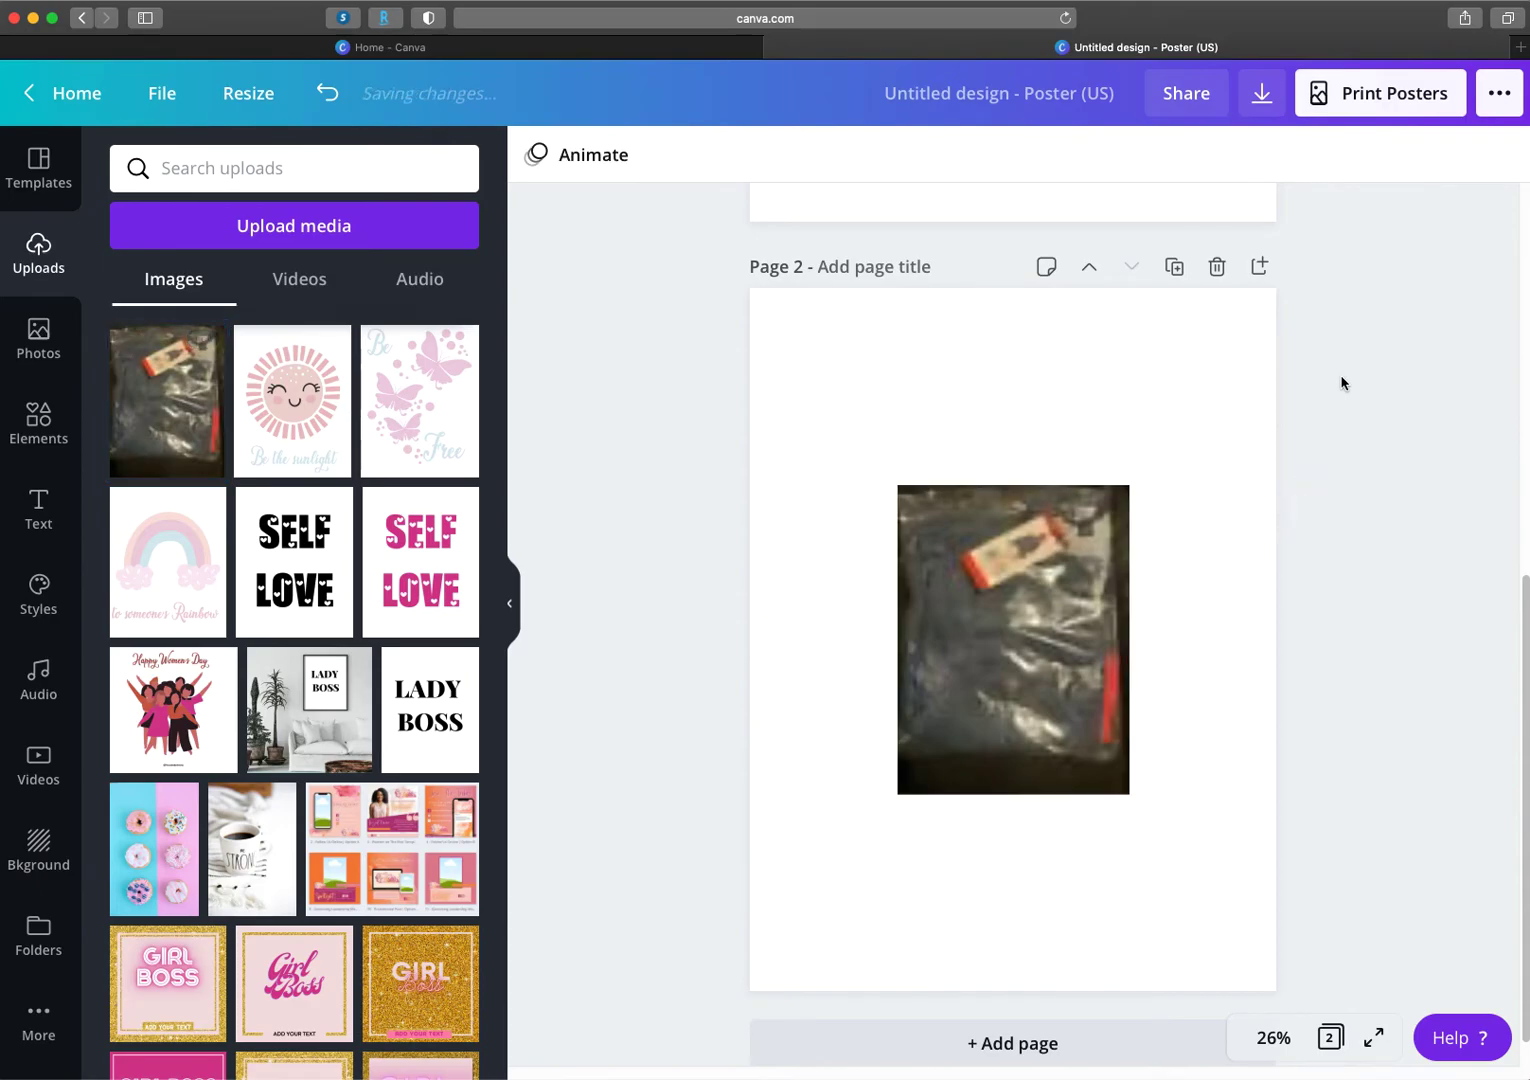
{"action": "left_click", "coordinate": [1042, 596]}
{"action": "left_click", "coordinate": [940, 404]}
{"action": "left_click", "coordinate": [1007, 583]}
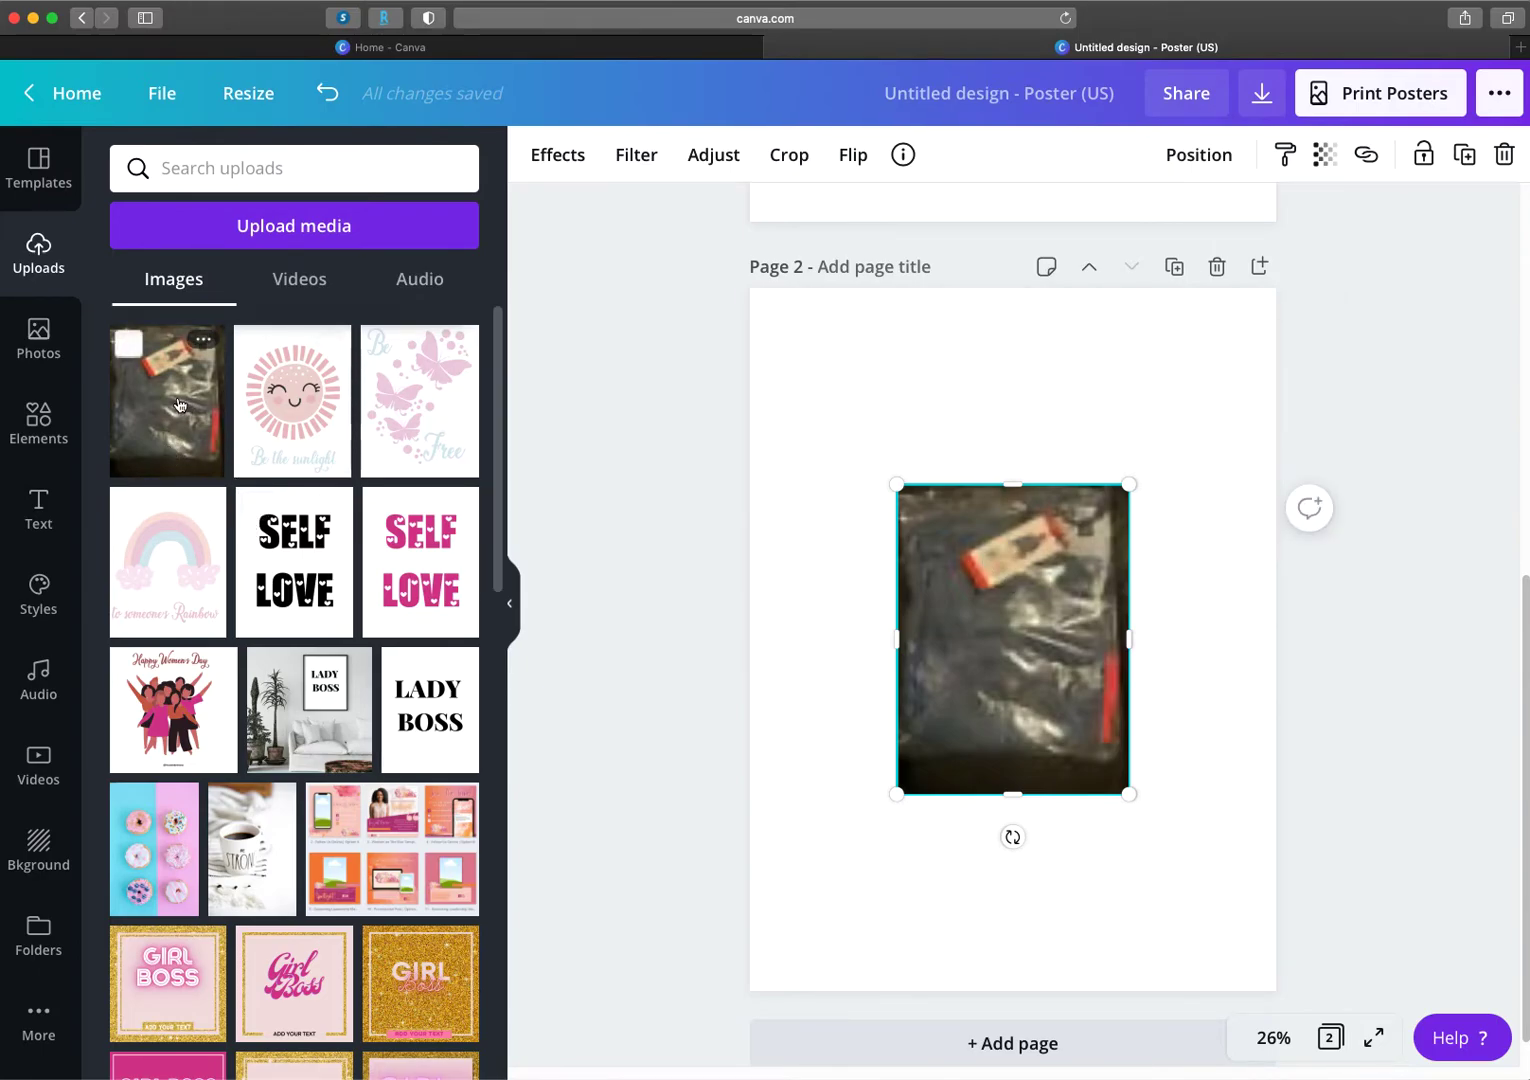
Step: Replace the plastic-wrapped item photo on page 2 with the uploaded photo of the woman in an orange top against a brick wall
{"action": "scroll", "coordinate": [330, 545], "scroll_direction": "down", "scroll_amount": 10}
{"action": "scroll", "coordinate": [330, 545], "scroll_direction": "down", "scroll_amount": 10}
{"action": "scroll", "coordinate": [330, 540], "scroll_direction": "up", "scroll_amount": 8}
{"action": "scroll", "coordinate": [330, 540], "scroll_direction": "down", "scroll_amount": 15}
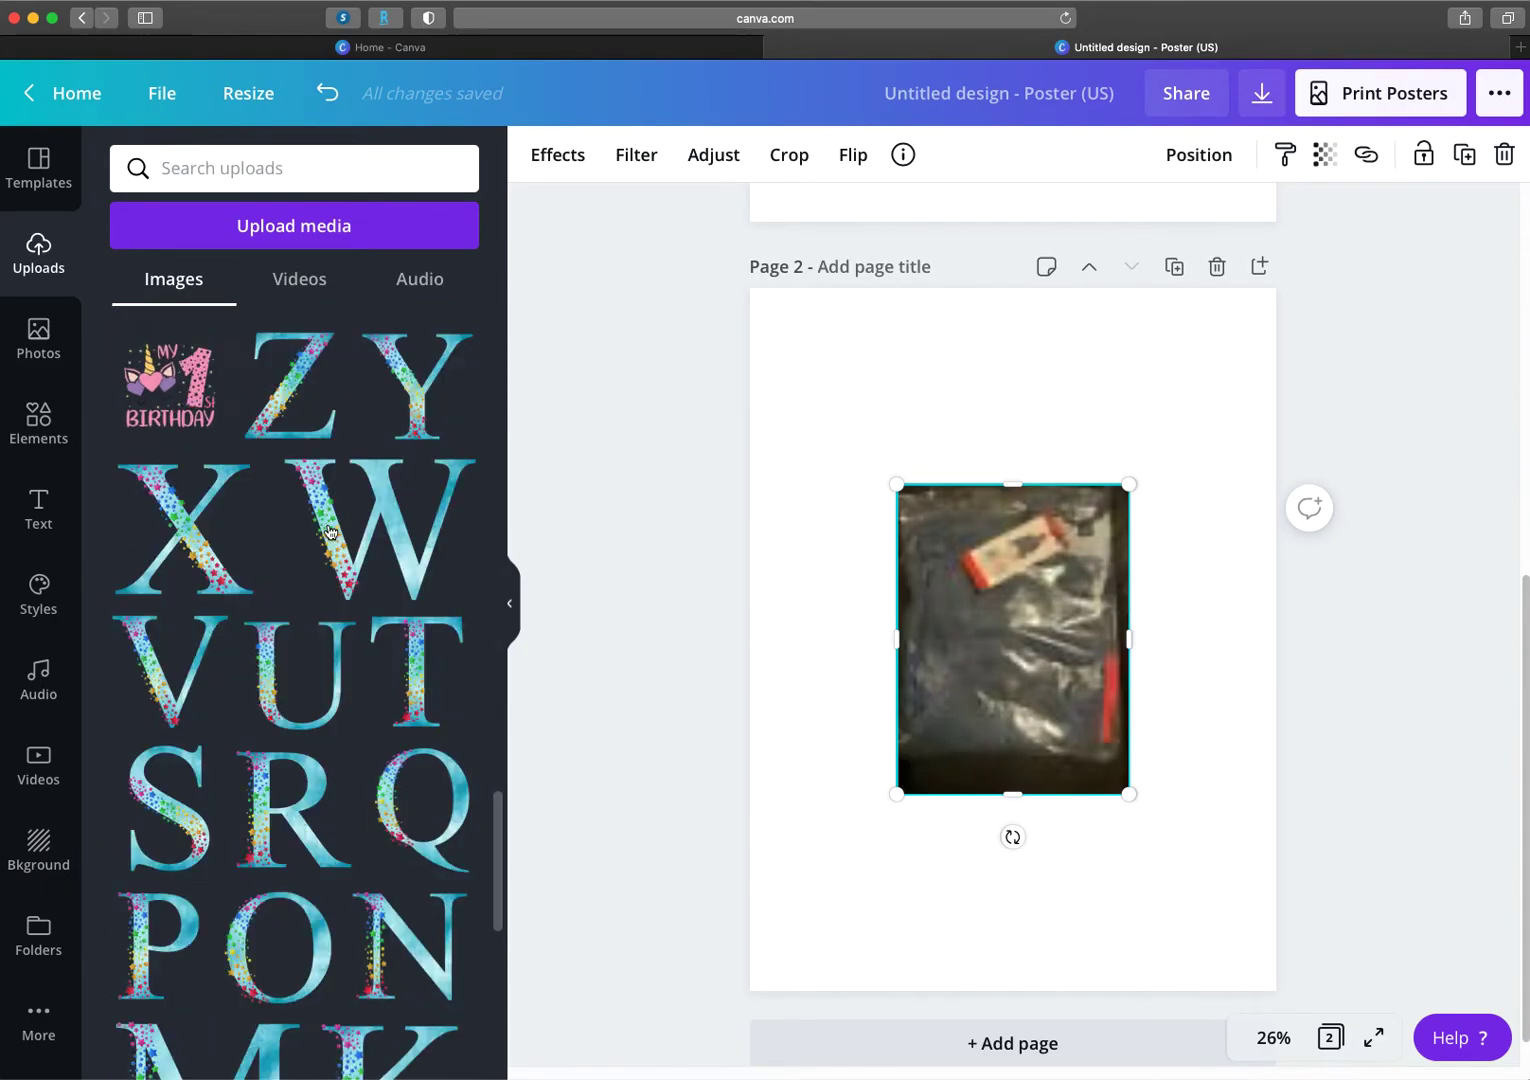
{"action": "scroll", "coordinate": [330, 530], "scroll_direction": "down", "scroll_amount": 8}
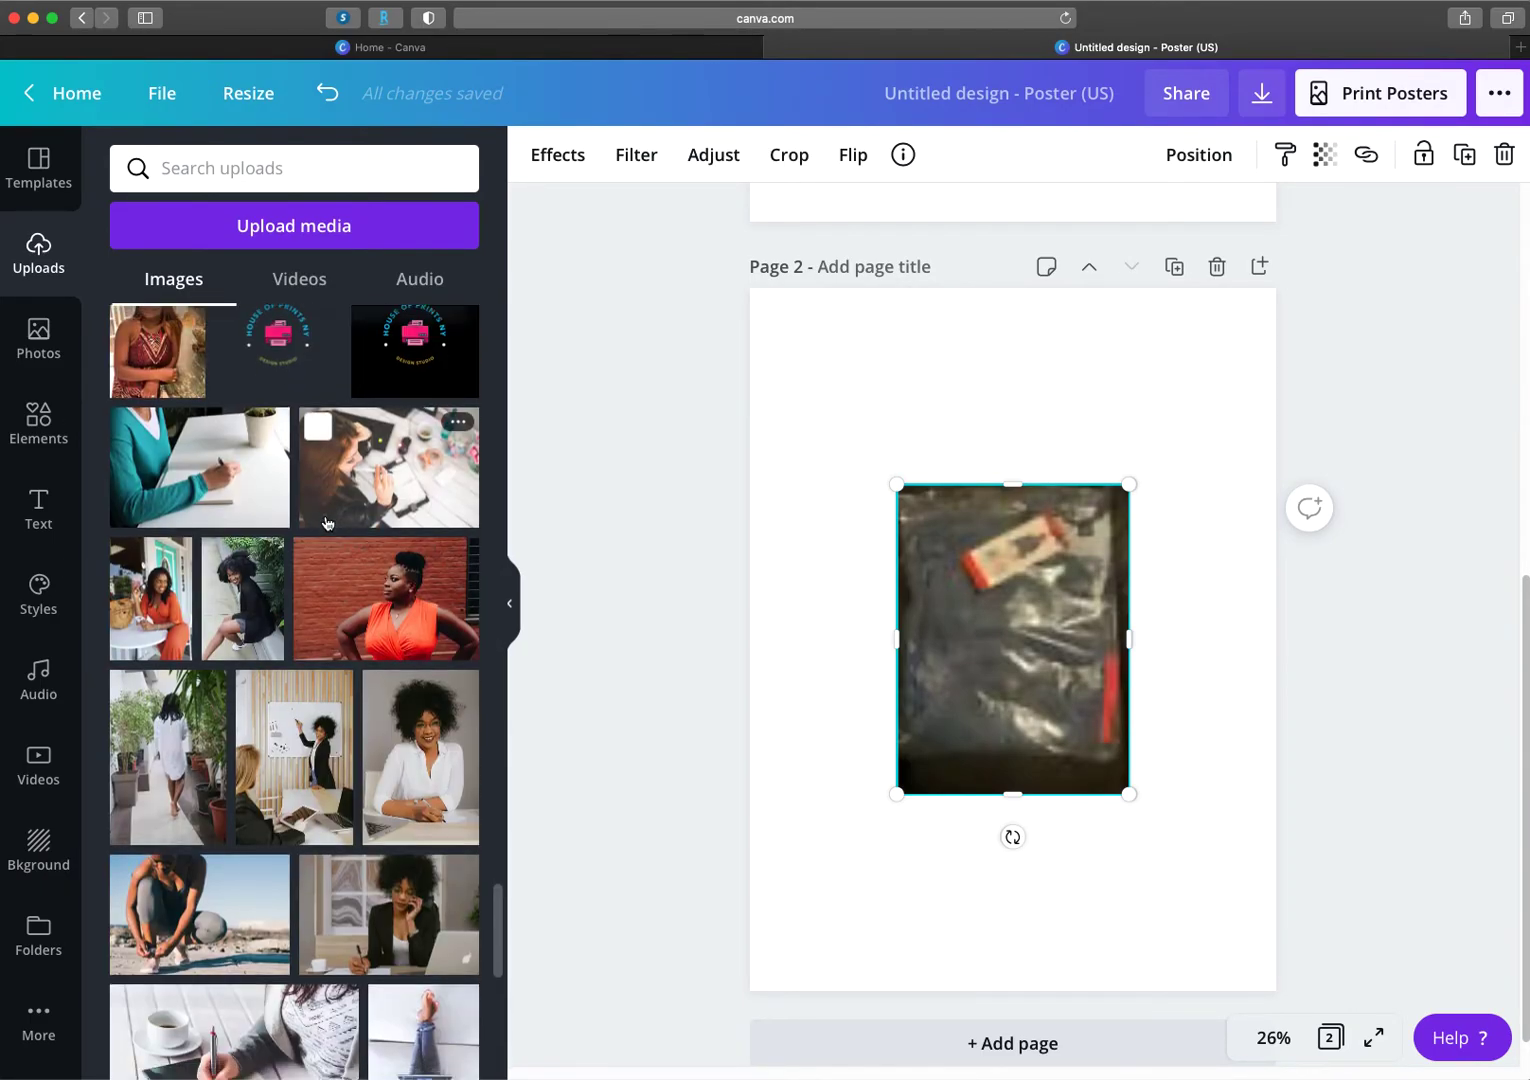
{"action": "key", "text": "Delete"}
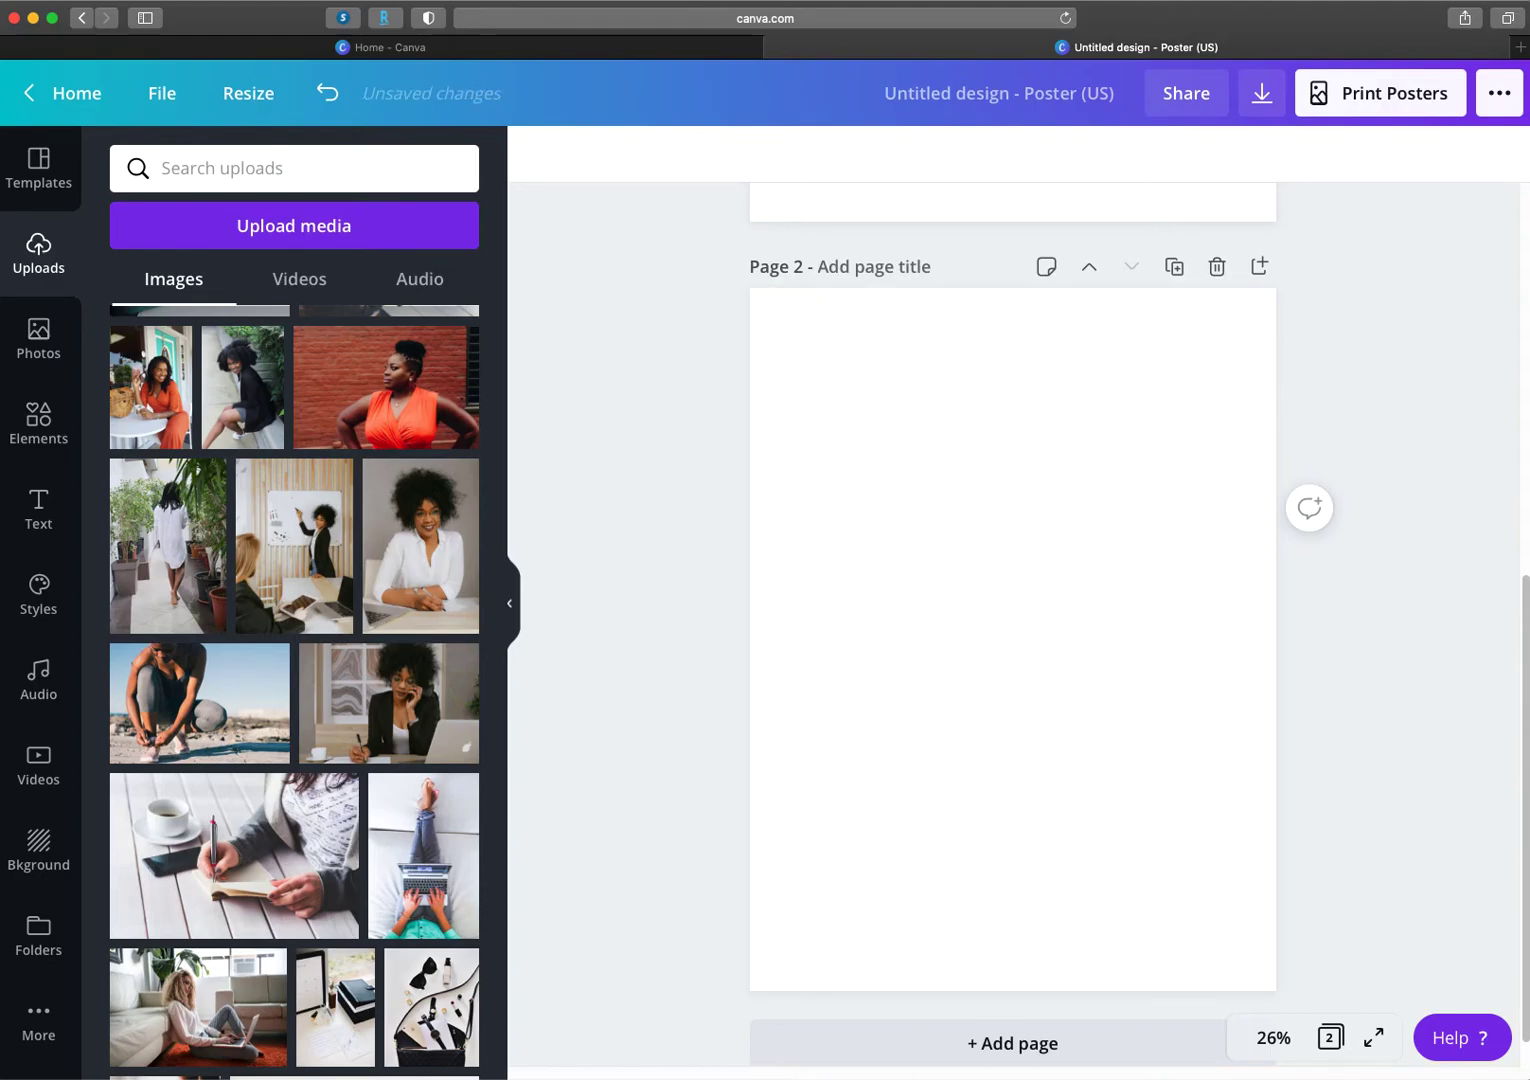
{"action": "left_click", "coordinate": [348, 391]}
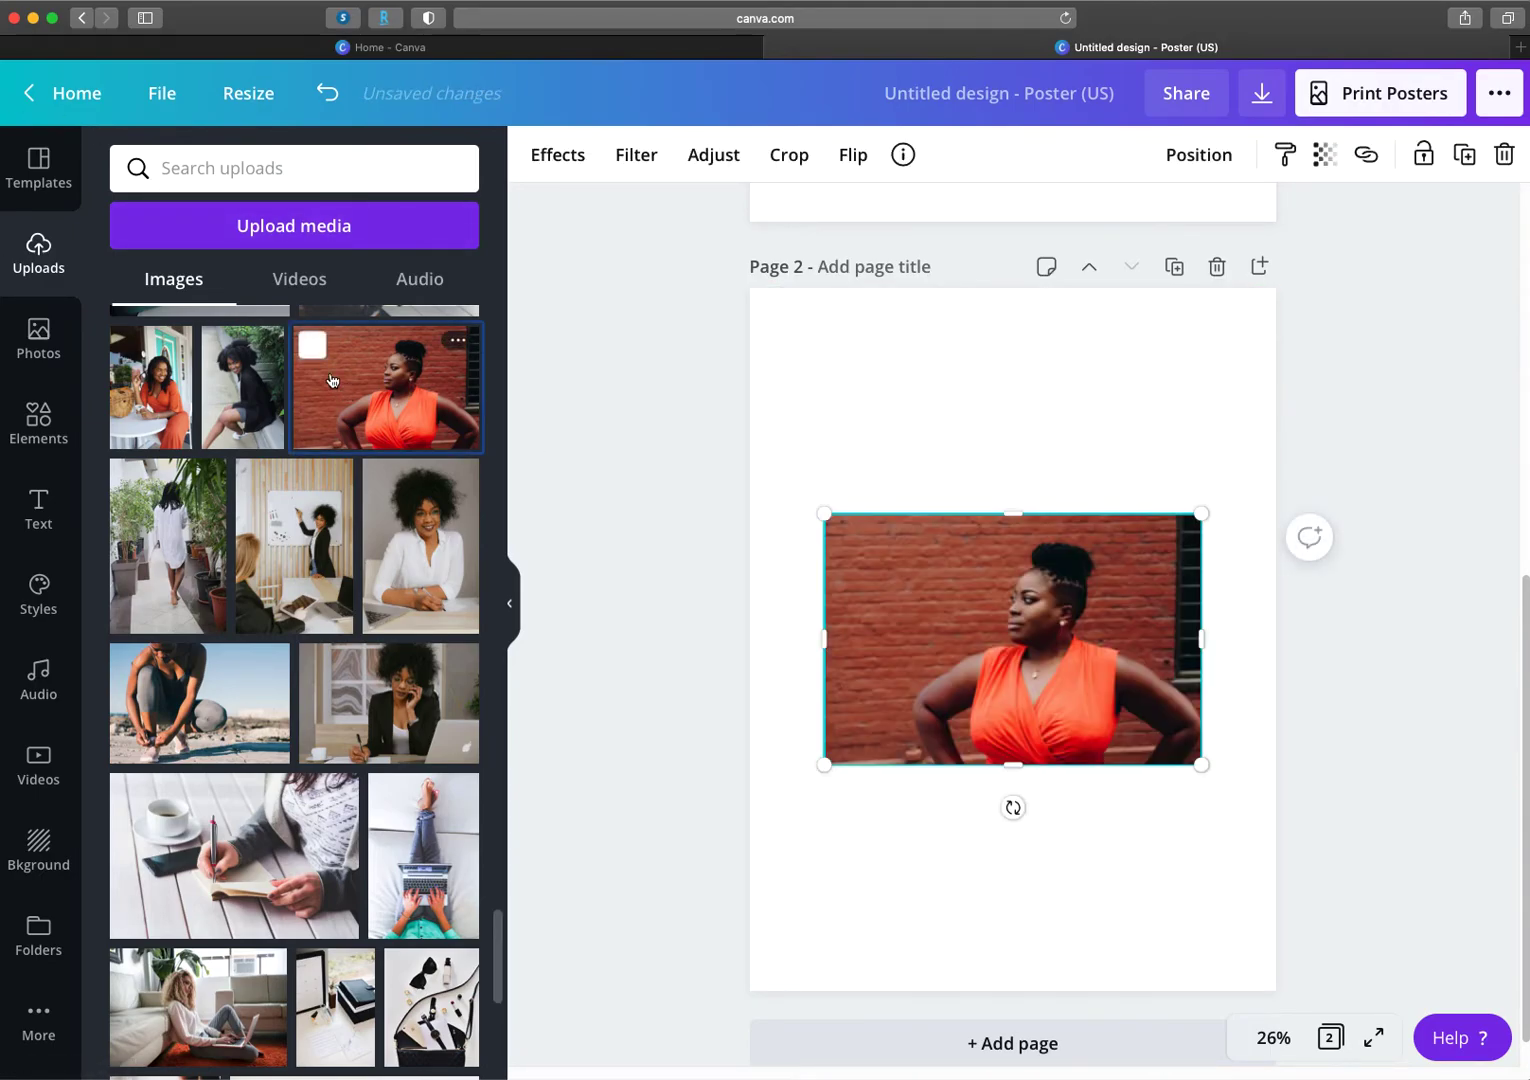
Step: Move the photo of the woman in orange up and slightly left on page 2
{"action": "left_click", "coordinate": [1367, 385]}
{"action": "left_click", "coordinate": [1044, 546]}
{"action": "left_click_drag", "start_coordinate": [1044, 546], "coordinate": [1022, 479]}
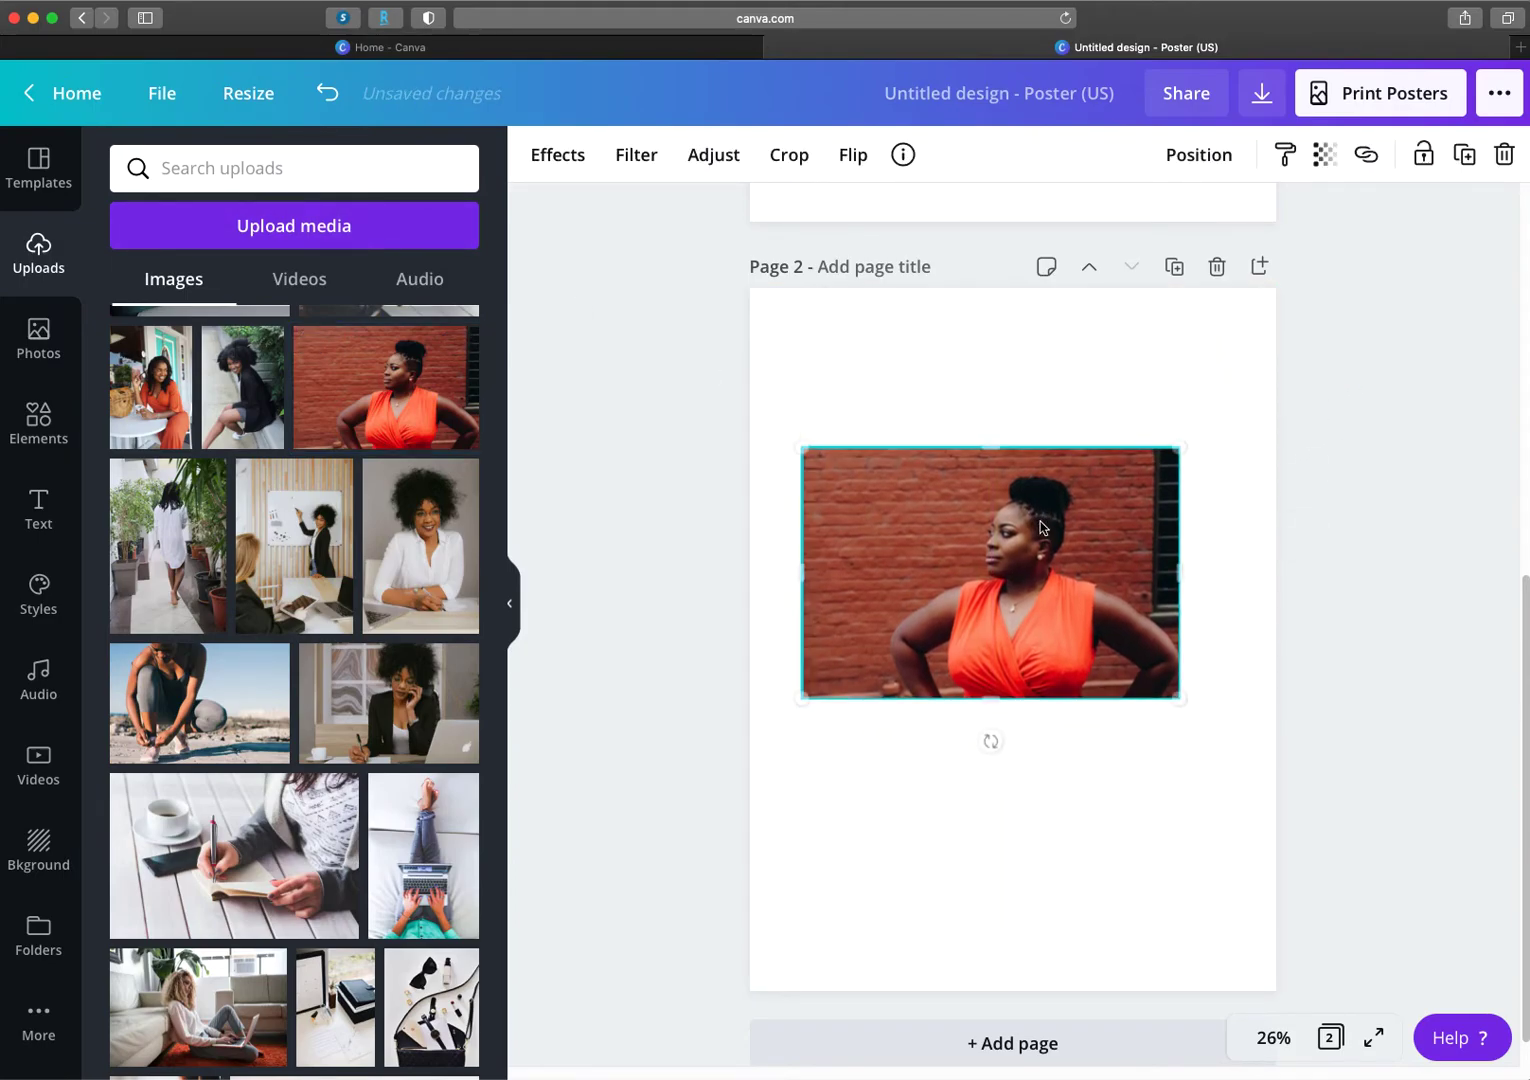
{"action": "left_click", "coordinate": [1020, 433]}
{"action": "left_click", "coordinate": [1036, 513]}
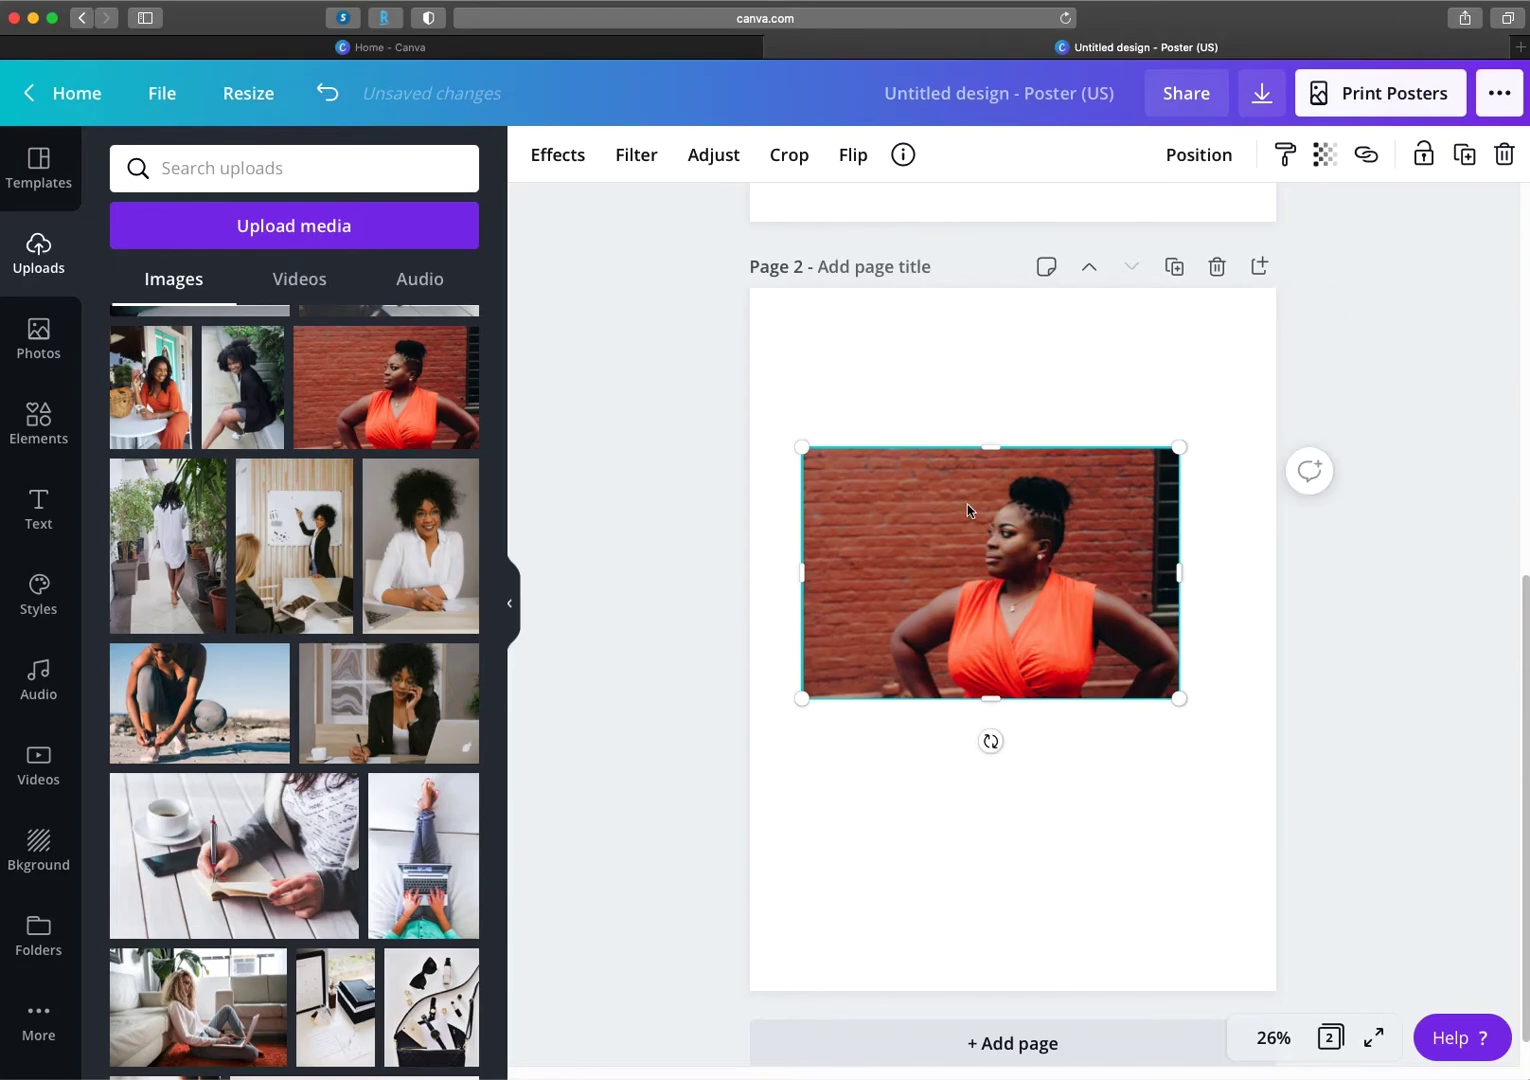
Step: Remove the brick-wall background from the photo of the woman in orange with the Background Remover effect
{"action": "left_click", "coordinate": [539, 162]}
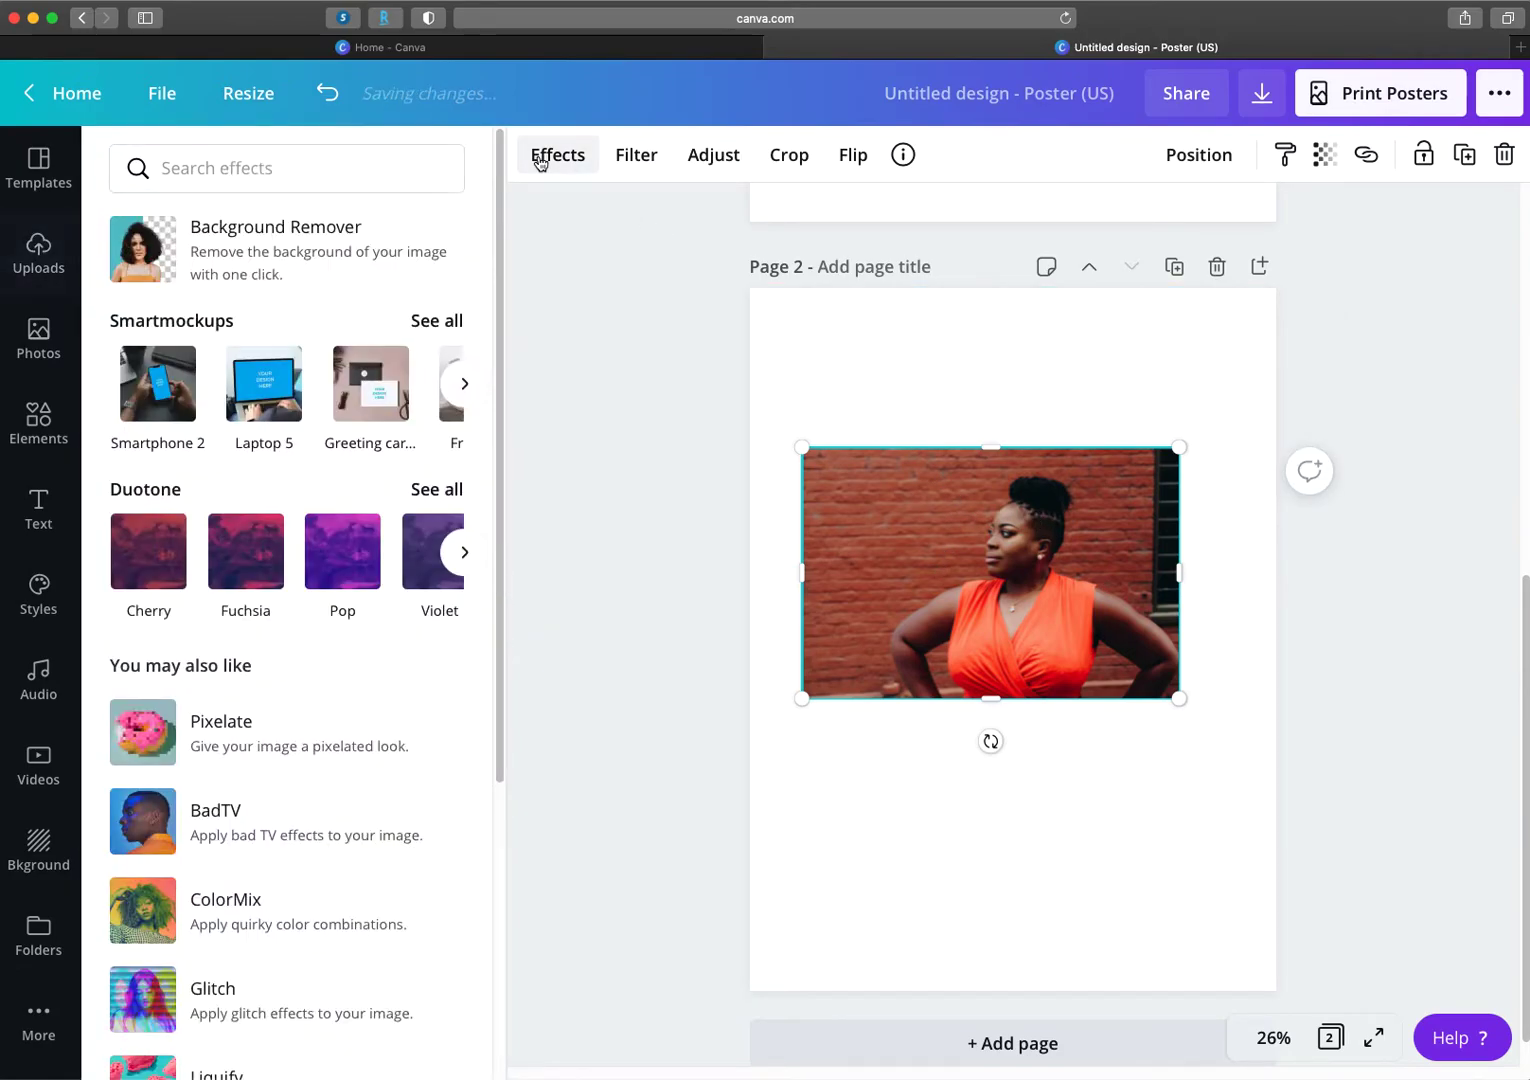
{"action": "left_click", "coordinate": [296, 246]}
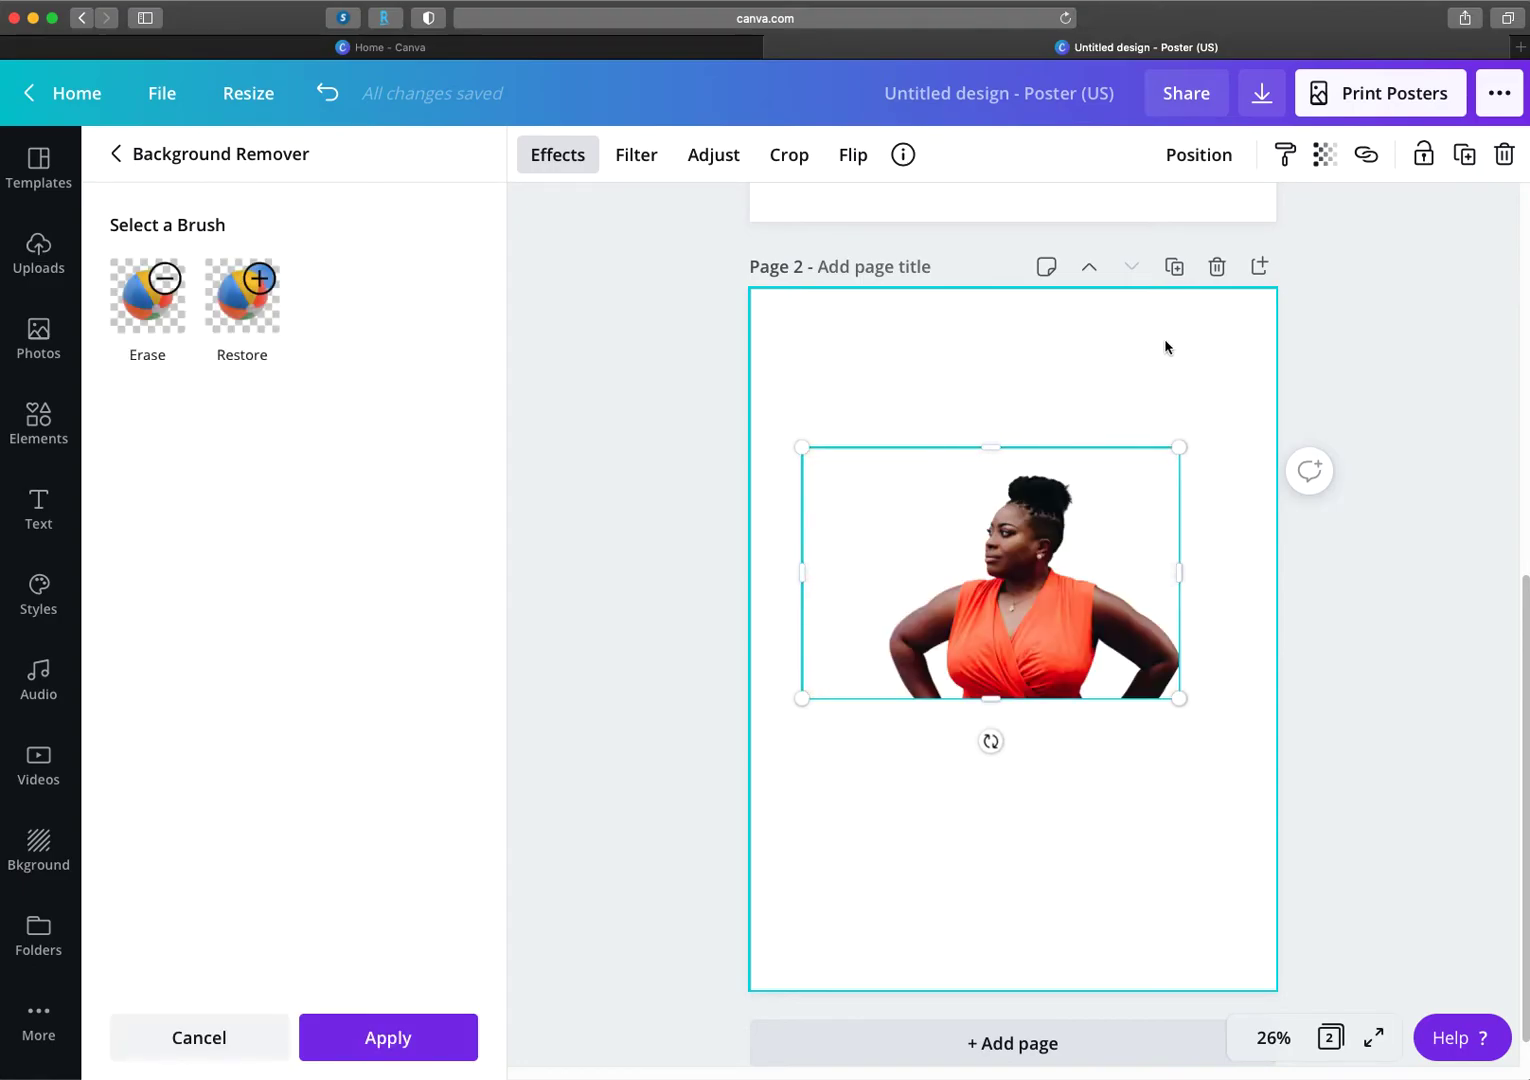
{"action": "left_click", "coordinate": [1340, 355]}
{"action": "left_click", "coordinate": [1178, 783]}
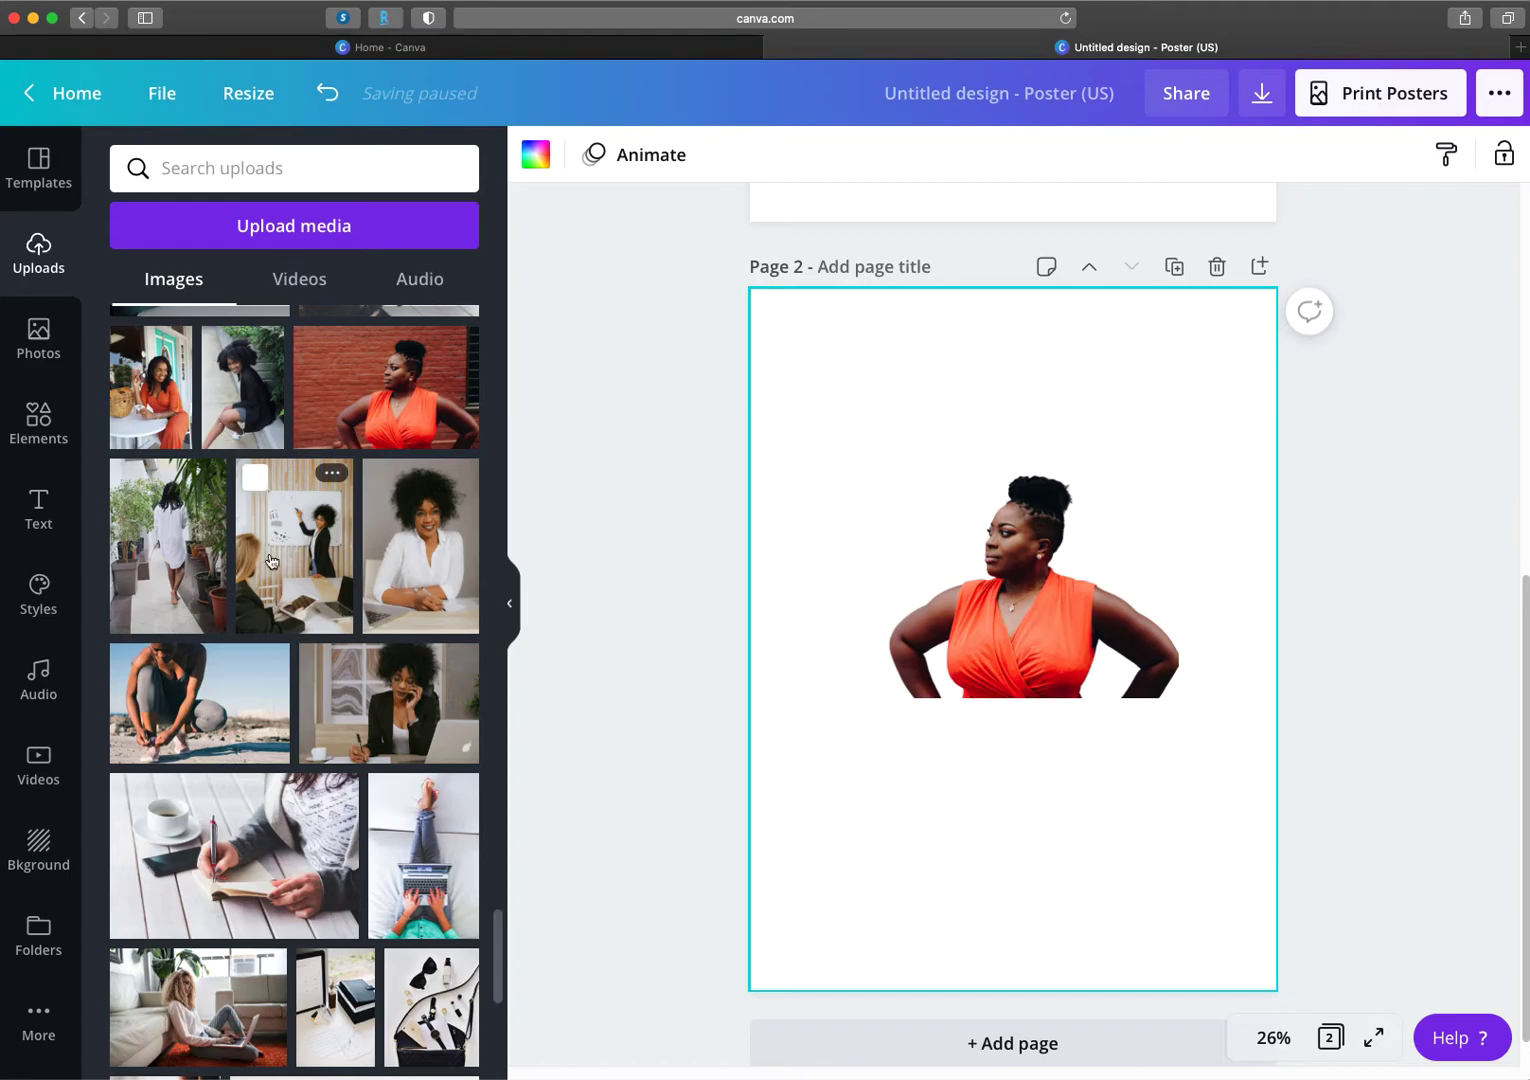
Step: Move the cutout woman toward the top of page 2 and place the uploaded photo of a woman with a laptop and red coffee cups below her
{"action": "scroll", "coordinate": [248, 527], "scroll_direction": "down", "scroll_amount": 2}
{"action": "scroll", "coordinate": [248, 527], "scroll_direction": "down", "scroll_amount": 10}
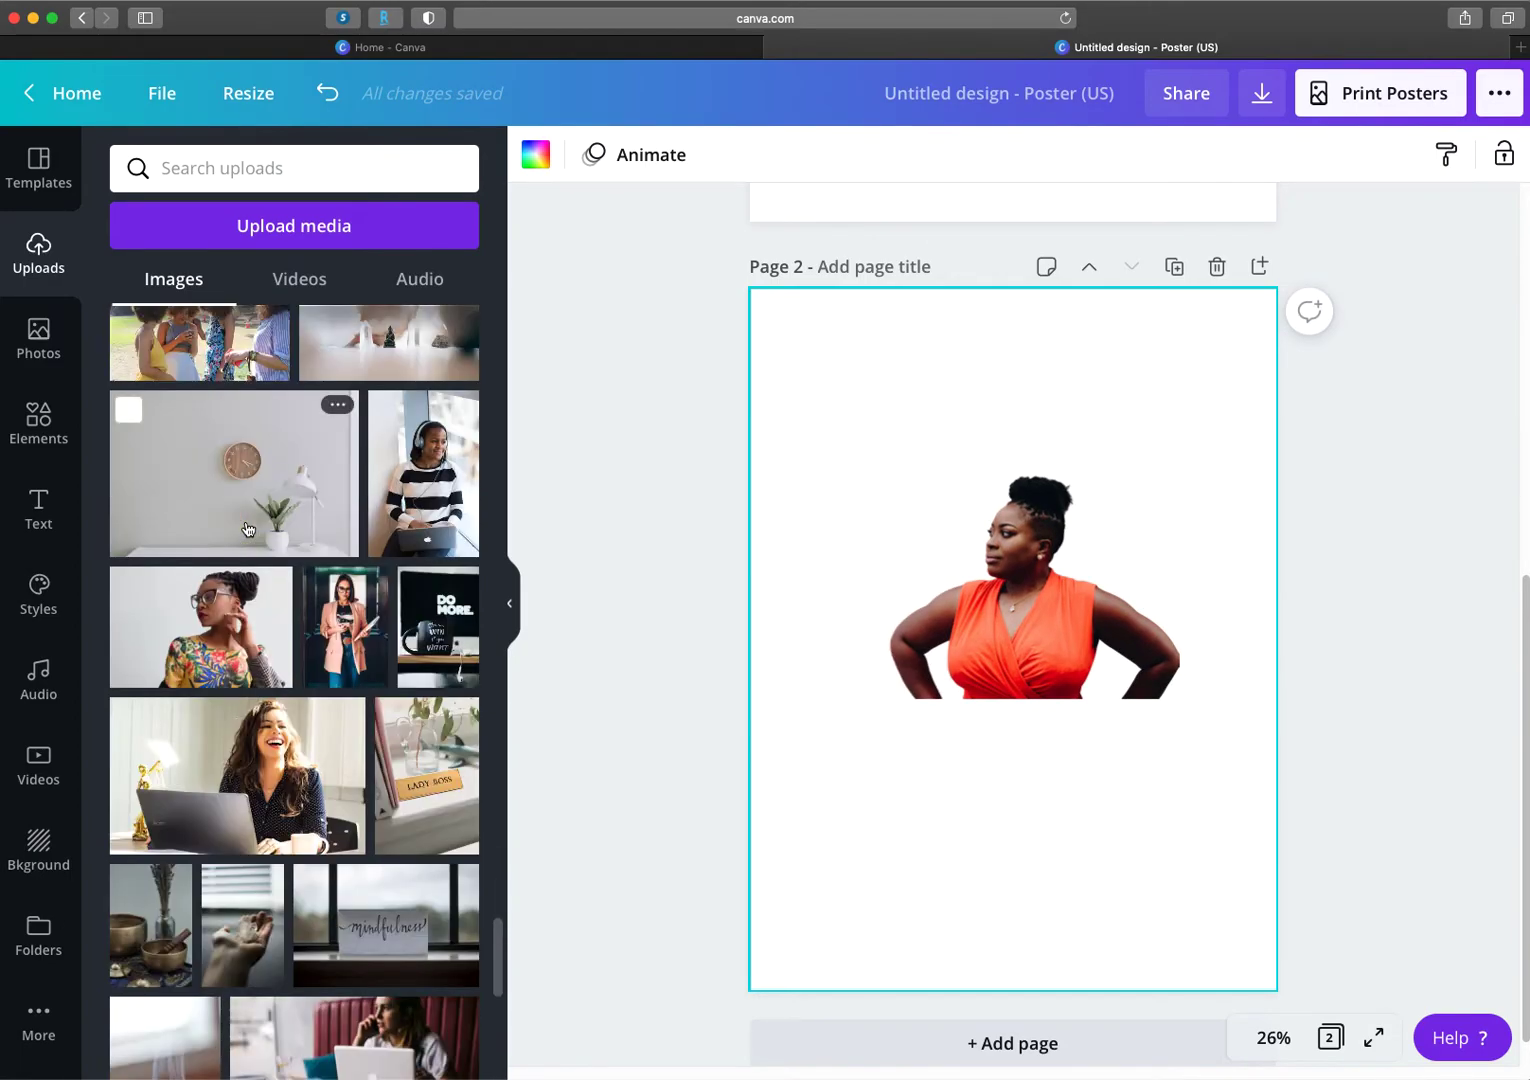
{"action": "scroll", "coordinate": [248, 527], "scroll_direction": "down", "scroll_amount": 5}
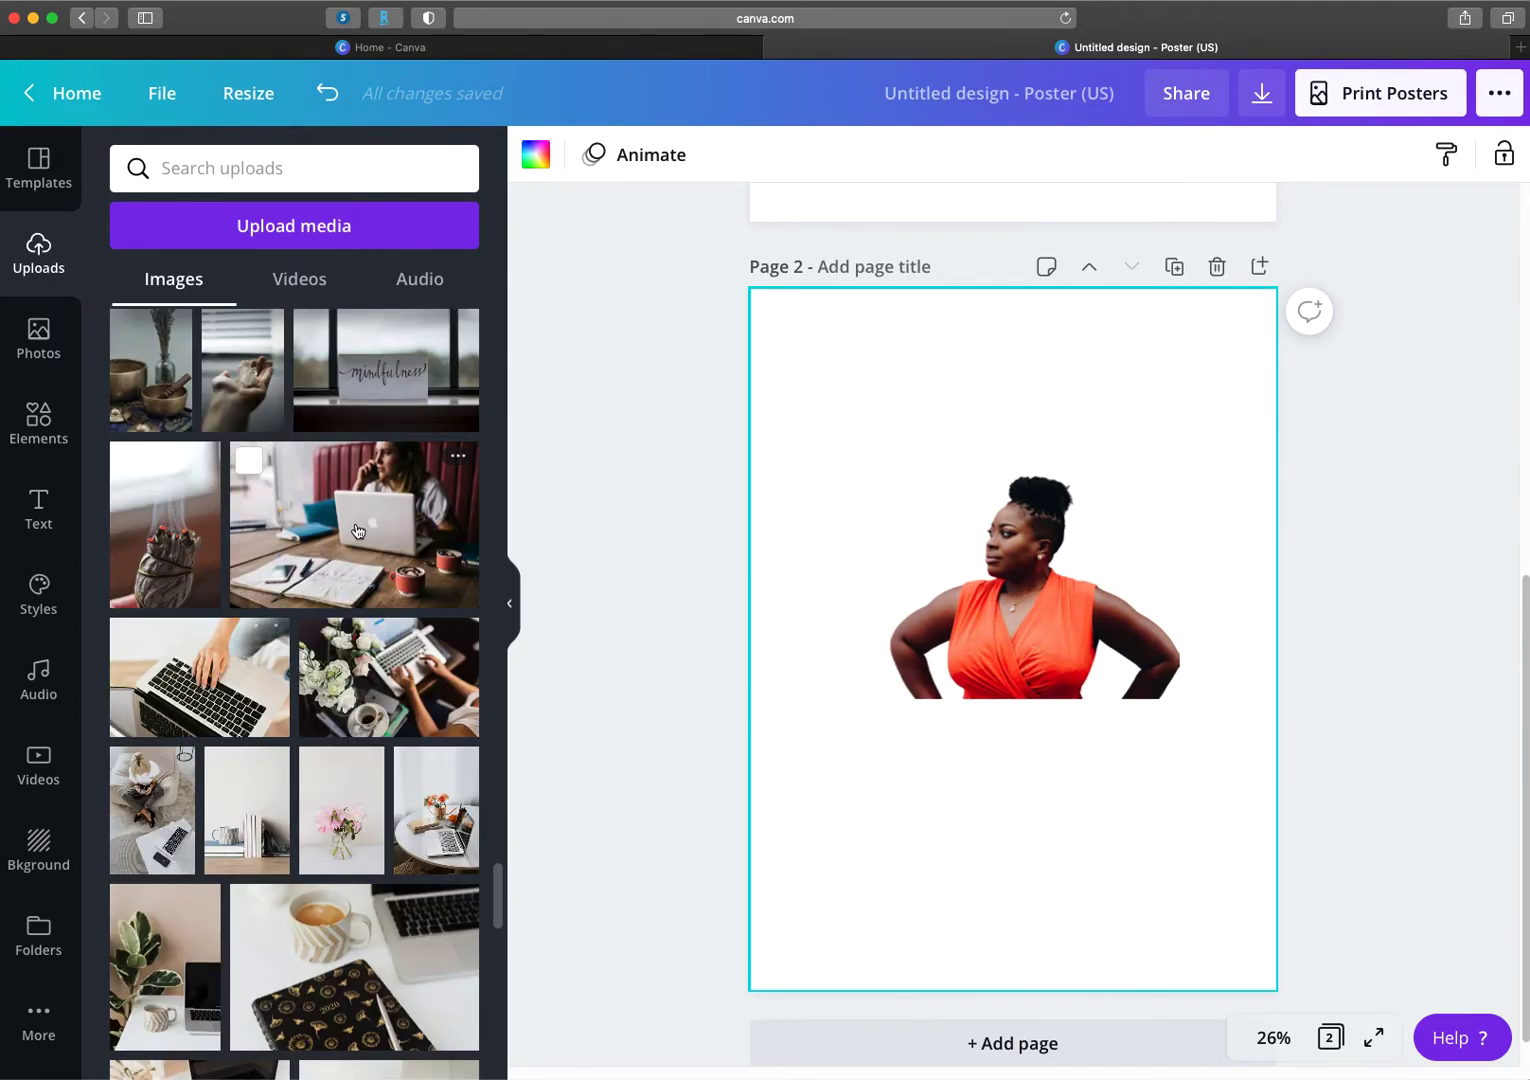
{"action": "left_click_drag", "start_coordinate": [1017, 590], "coordinate": [1017, 448]}
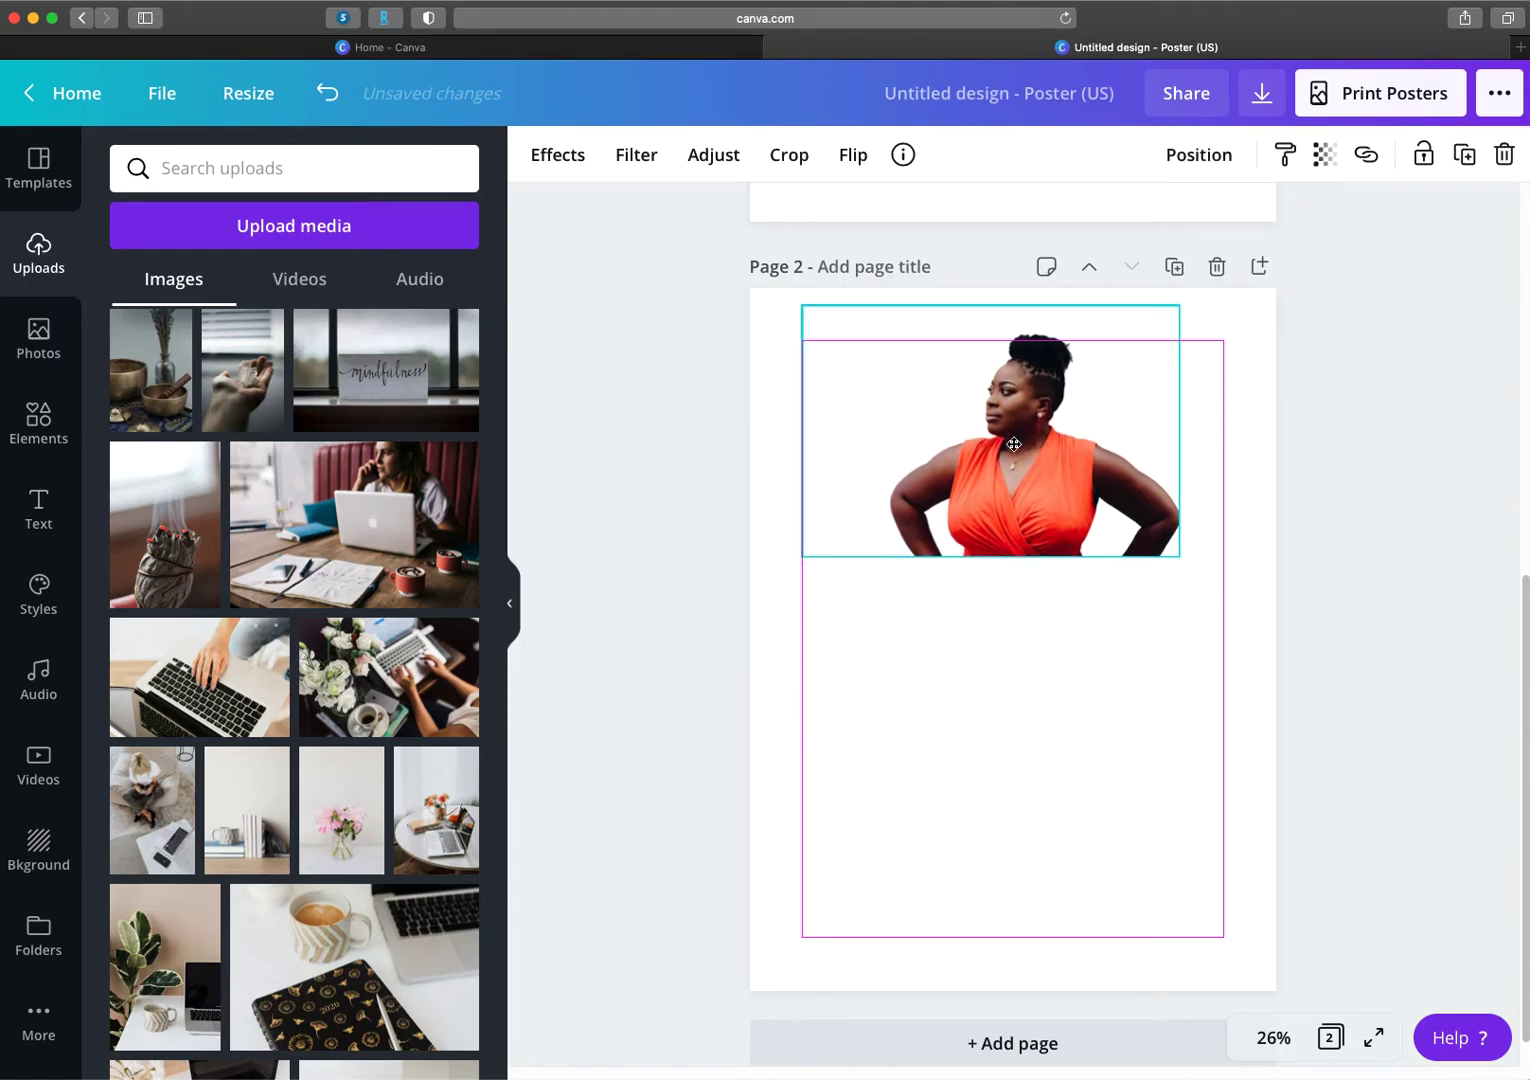
{"action": "left_click", "coordinate": [367, 539]}
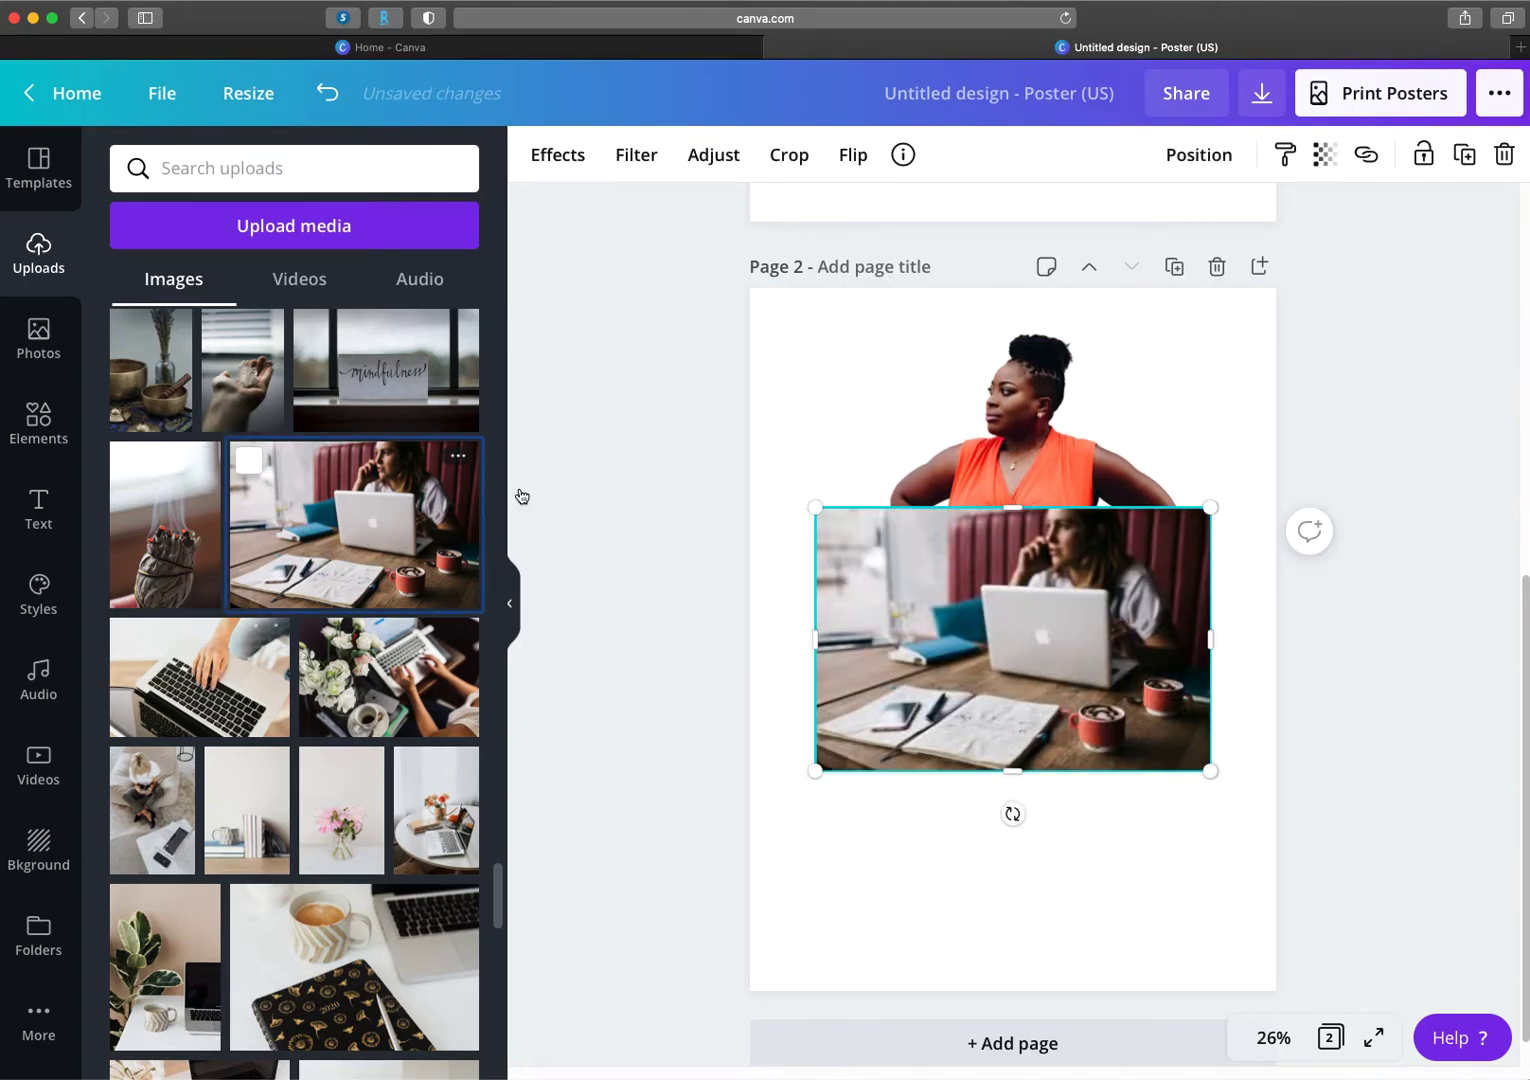
{"action": "left_click_drag", "start_coordinate": [1037, 697], "coordinate": [1023, 767]}
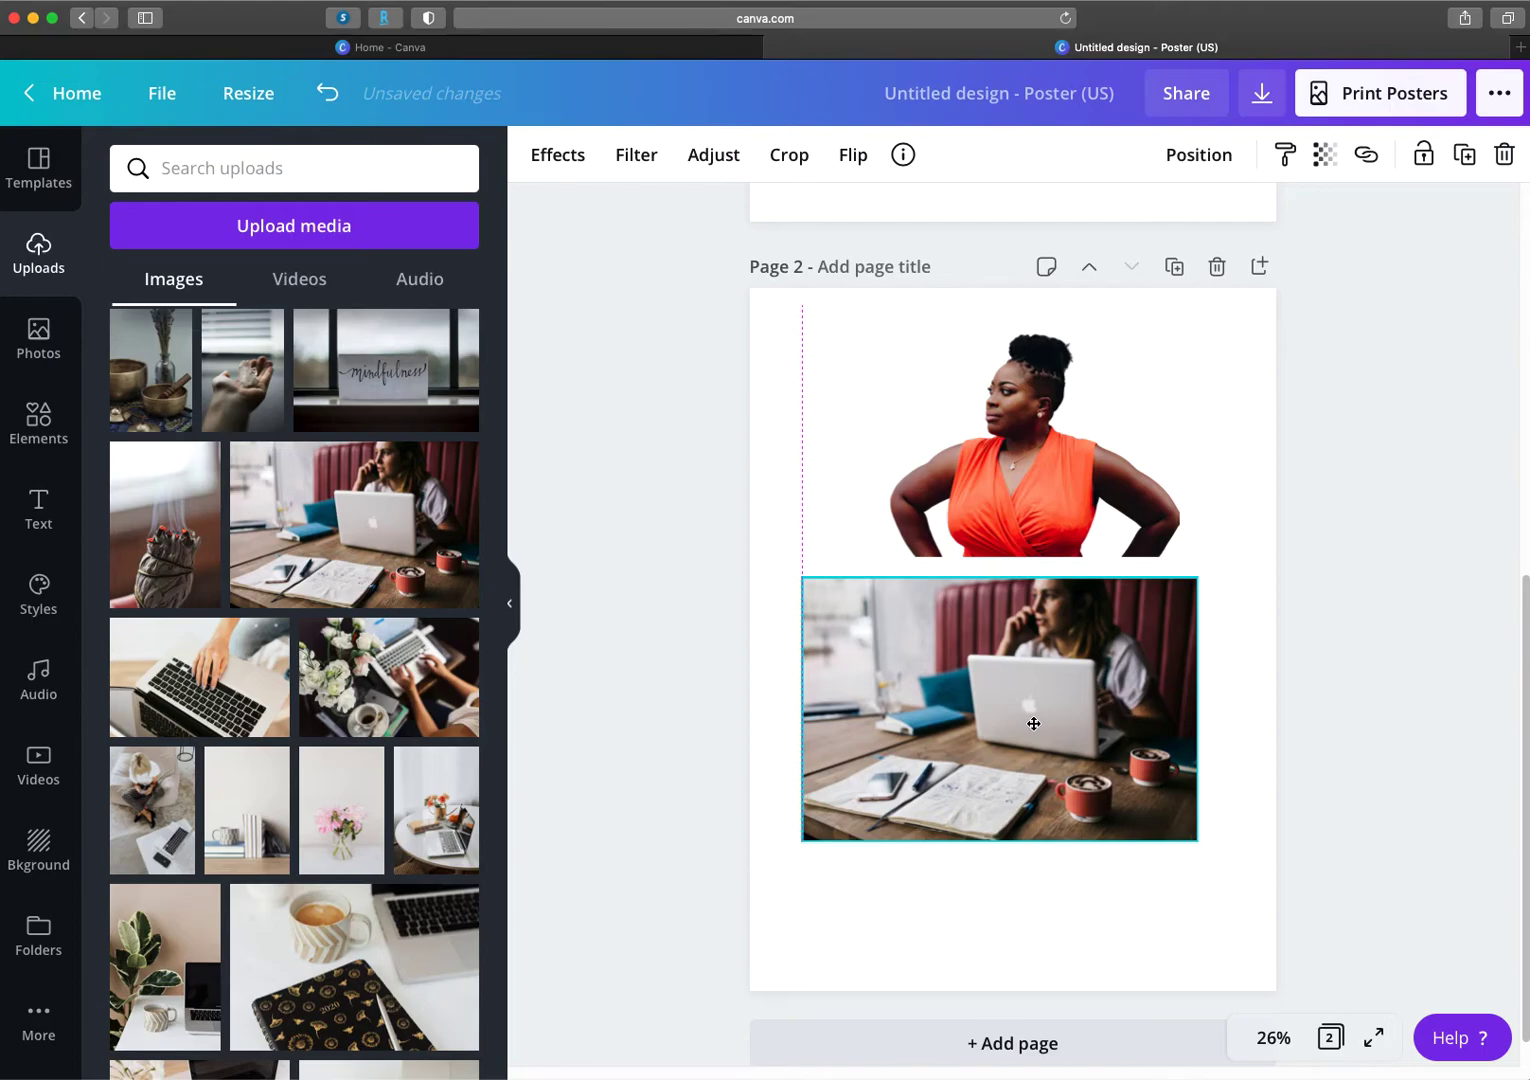
Step: Apply the Background Remover effect to the laptop and coffee cups photo on page 2 and deselect it
{"action": "left_click", "coordinate": [569, 161]}
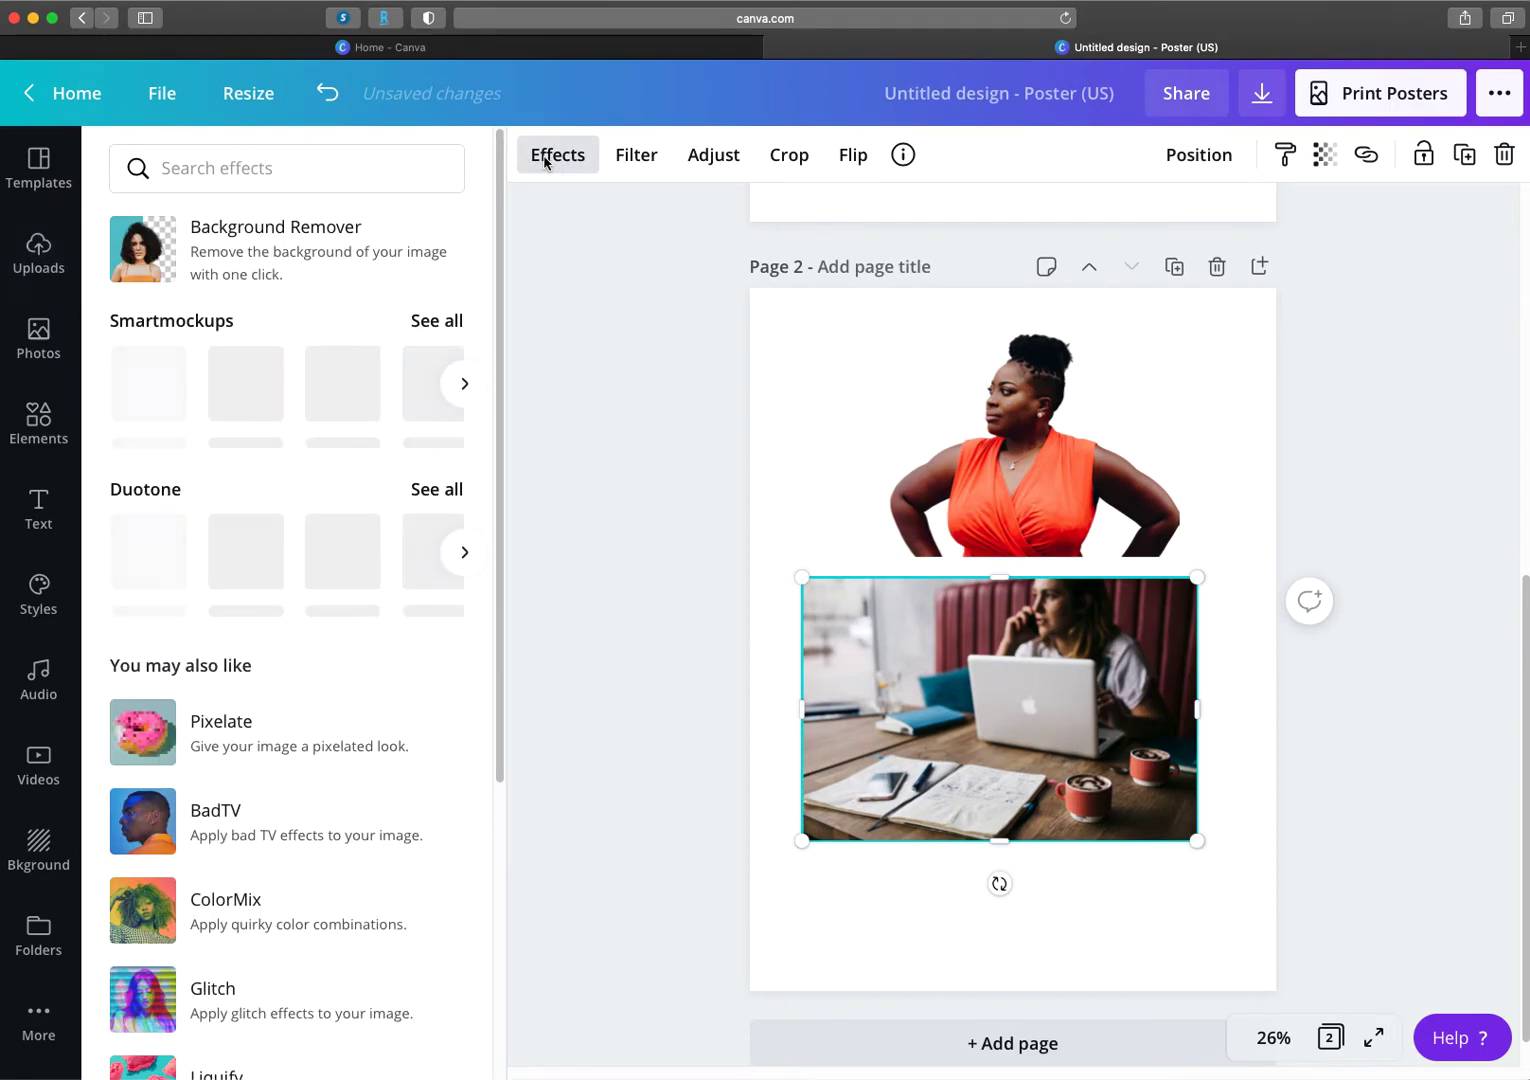
{"action": "left_click", "coordinate": [303, 251]}
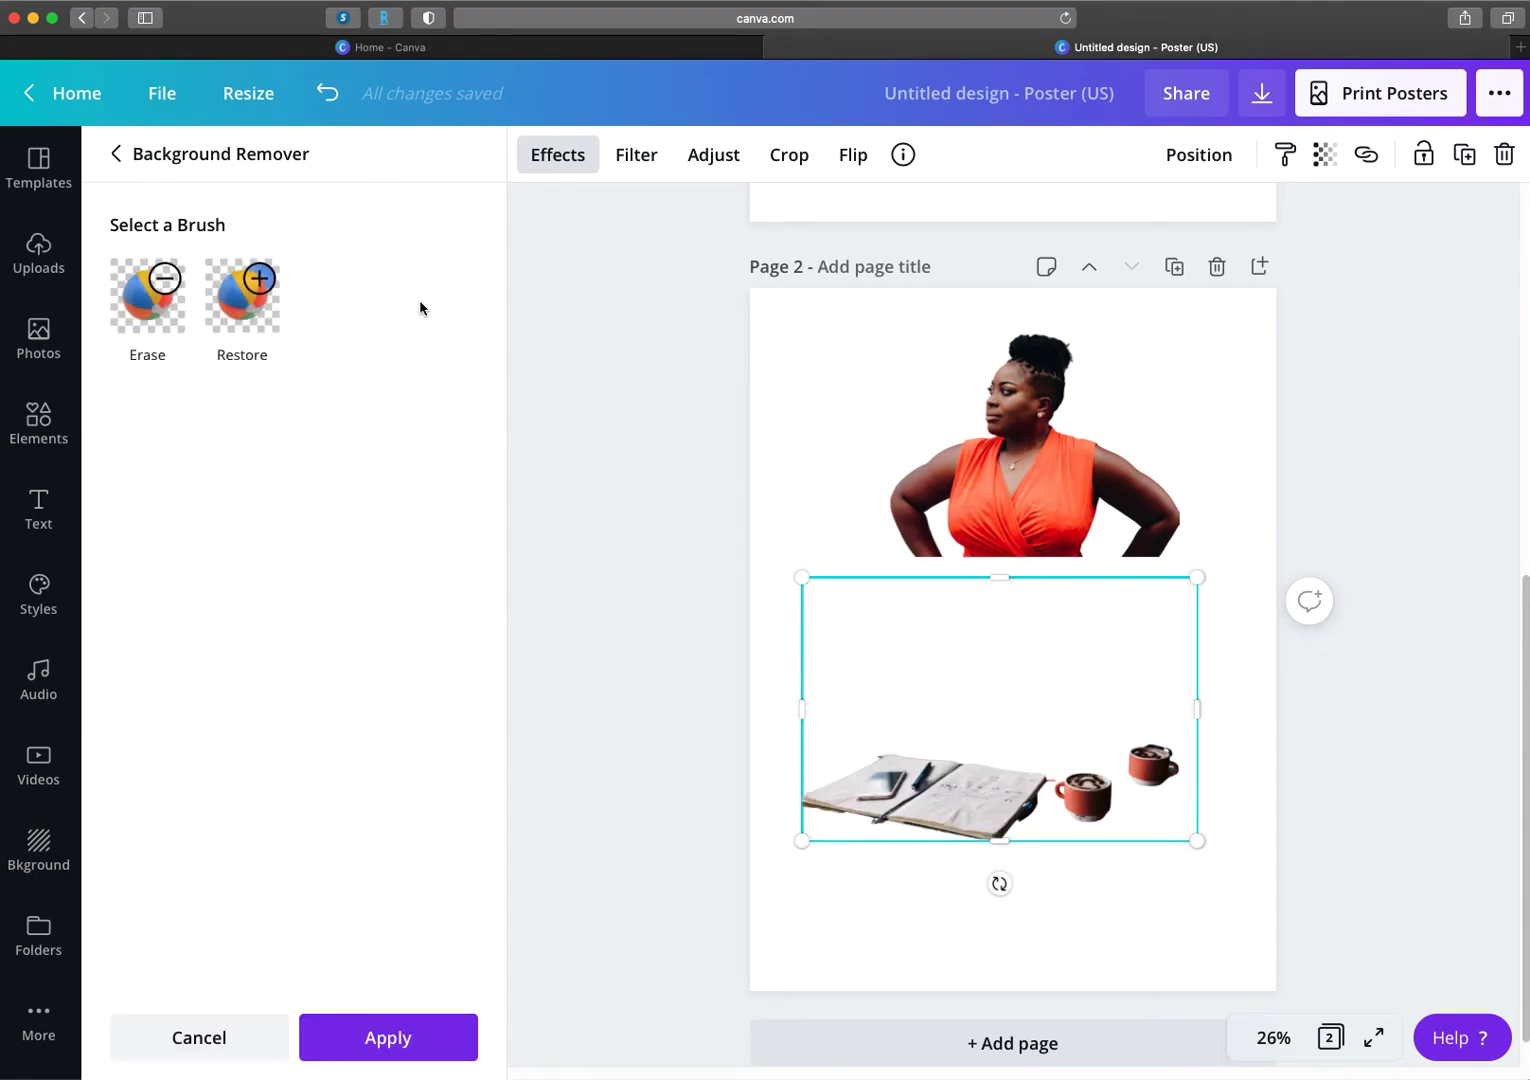
{"action": "left_click", "coordinate": [1358, 766]}
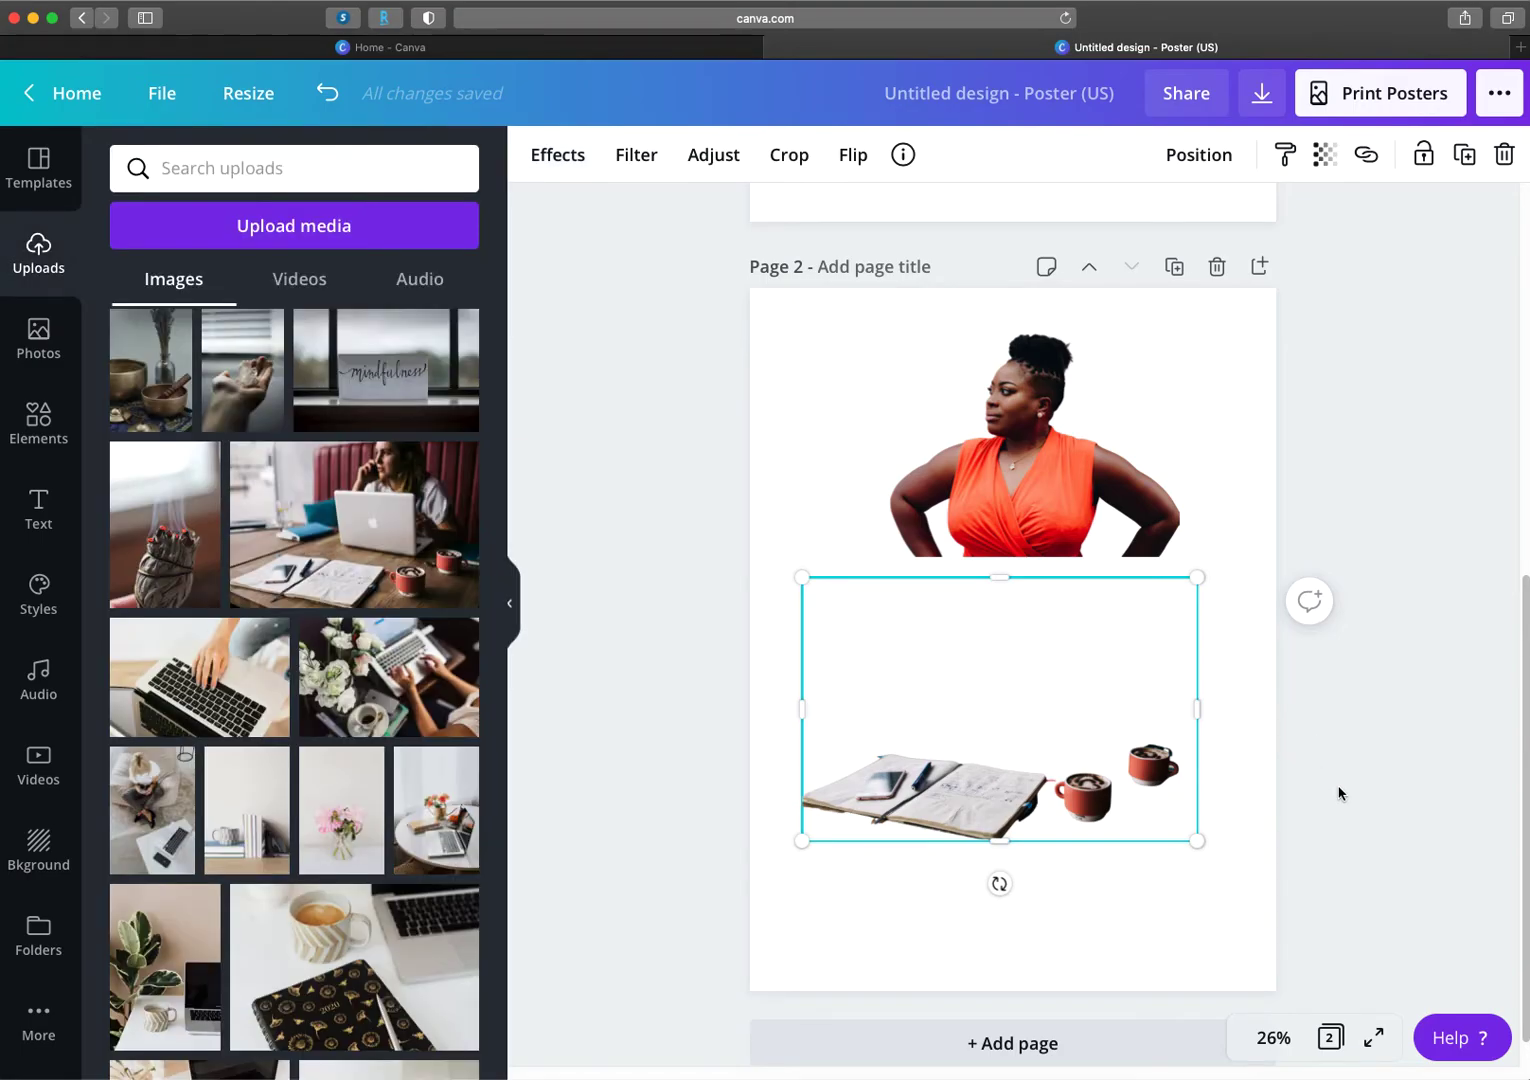
{"action": "left_click", "coordinate": [1208, 875]}
{"action": "left_click", "coordinate": [1066, 786]}
{"action": "left_click", "coordinate": [1393, 860]}
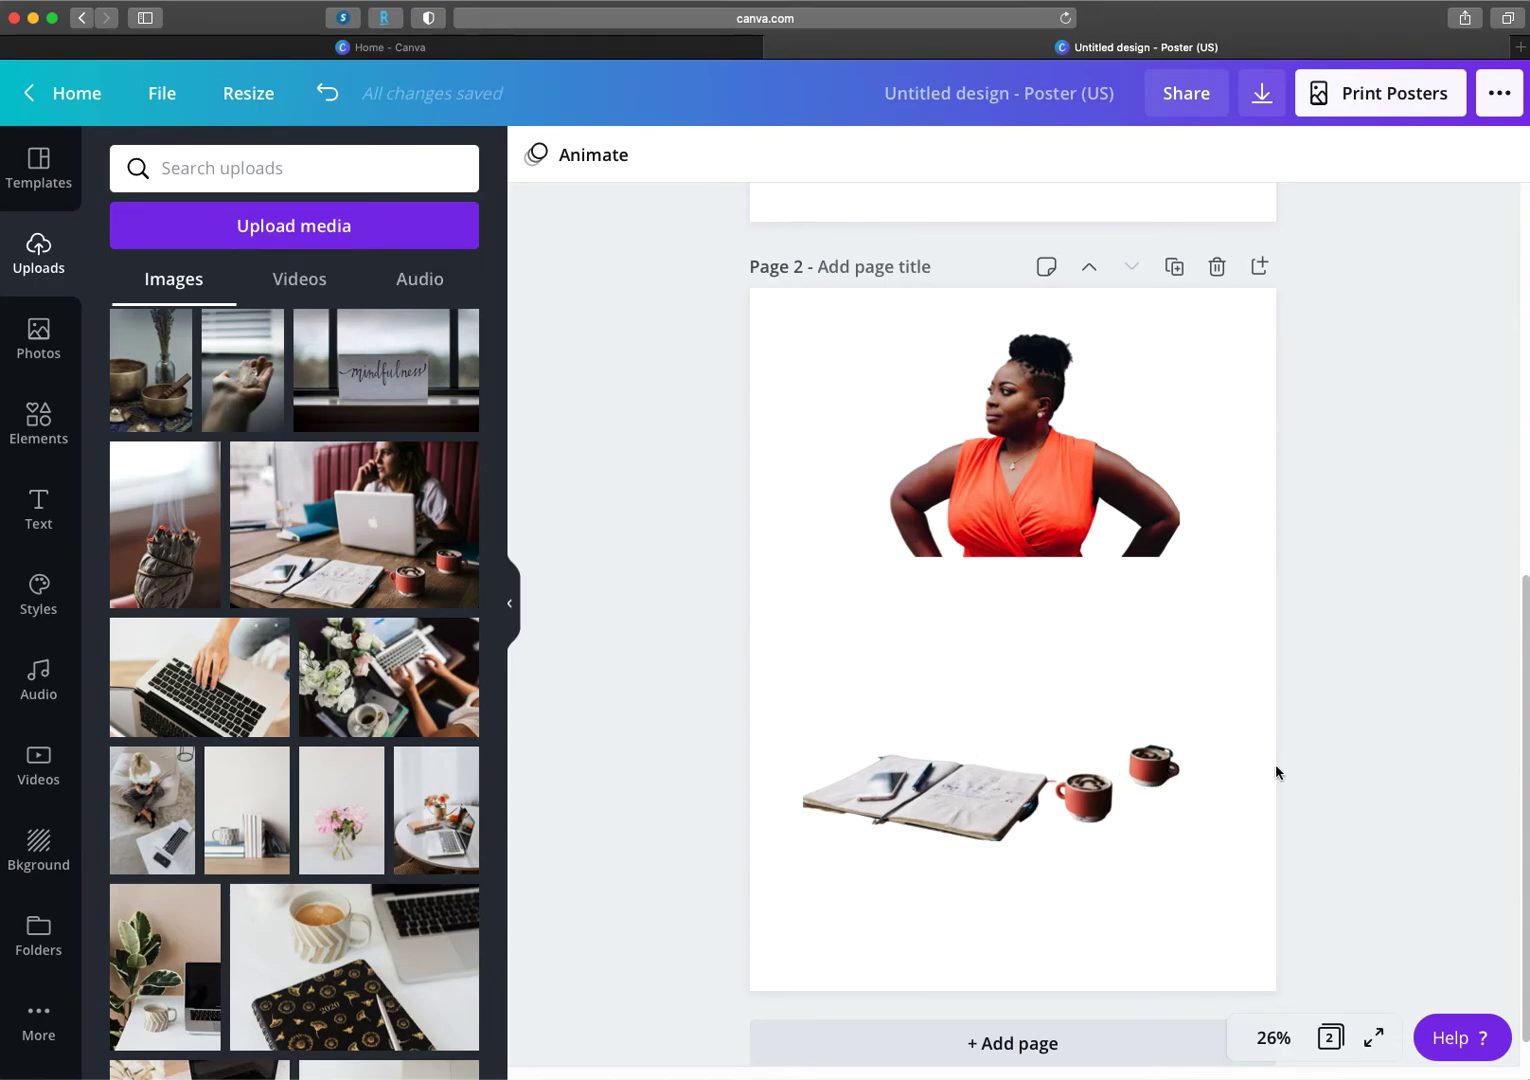
{"action": "left_click", "coordinate": [997, 815]}
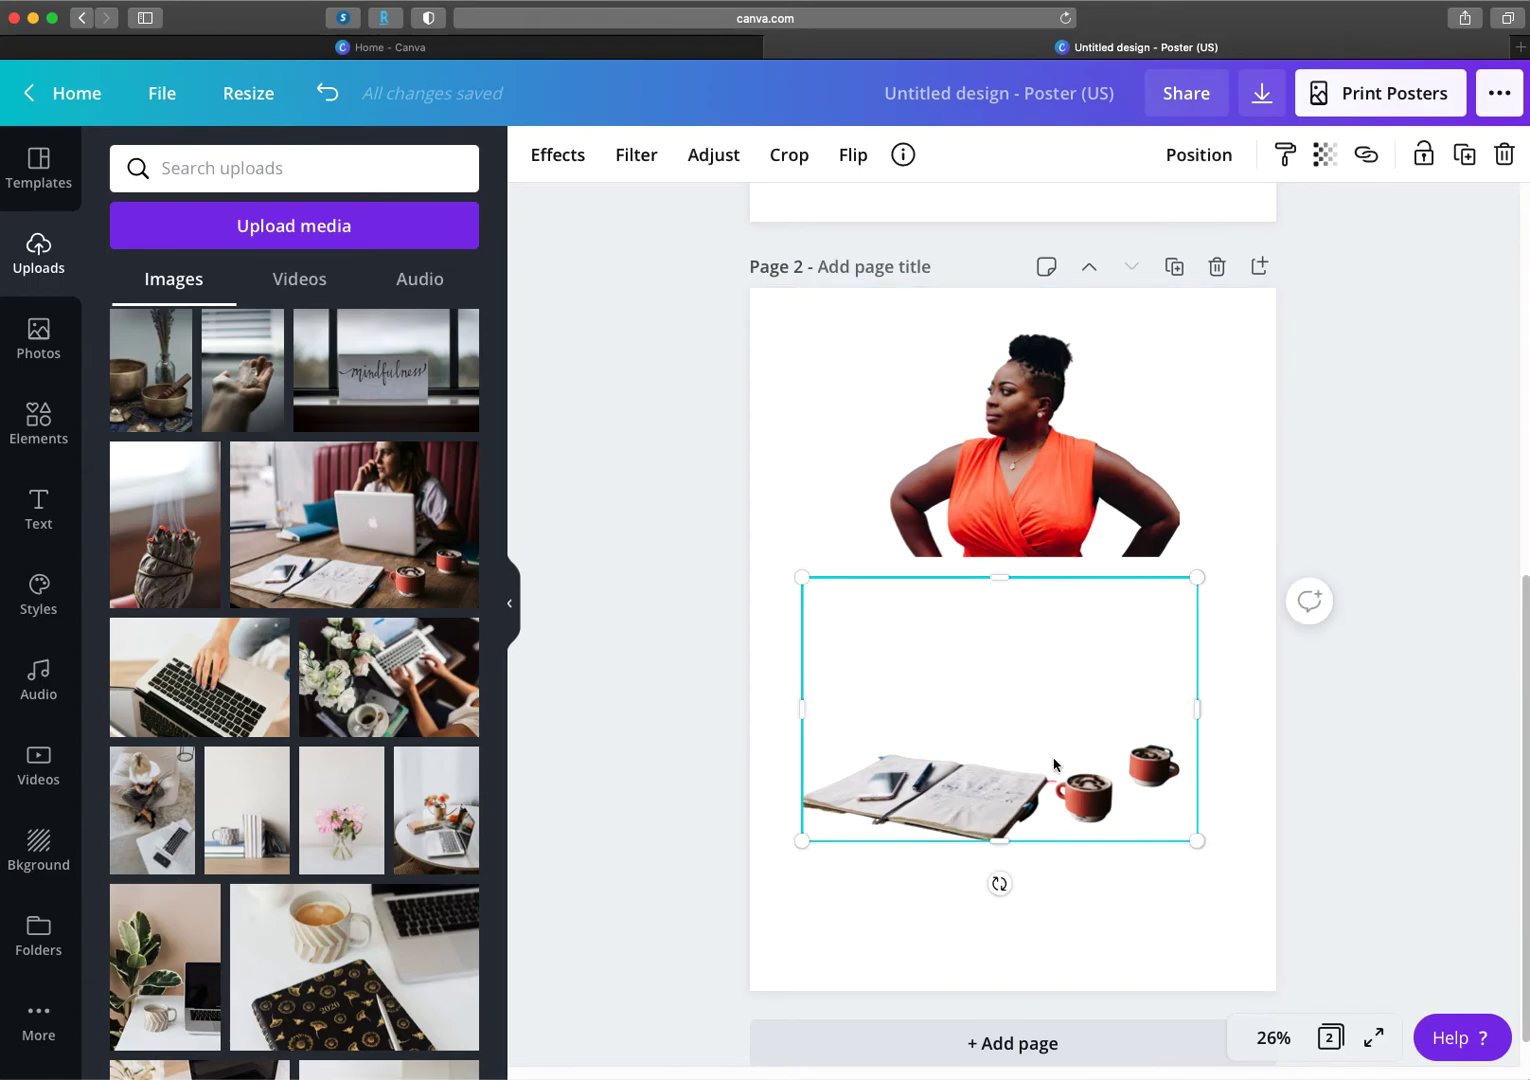
{"action": "left_click", "coordinate": [1393, 708]}
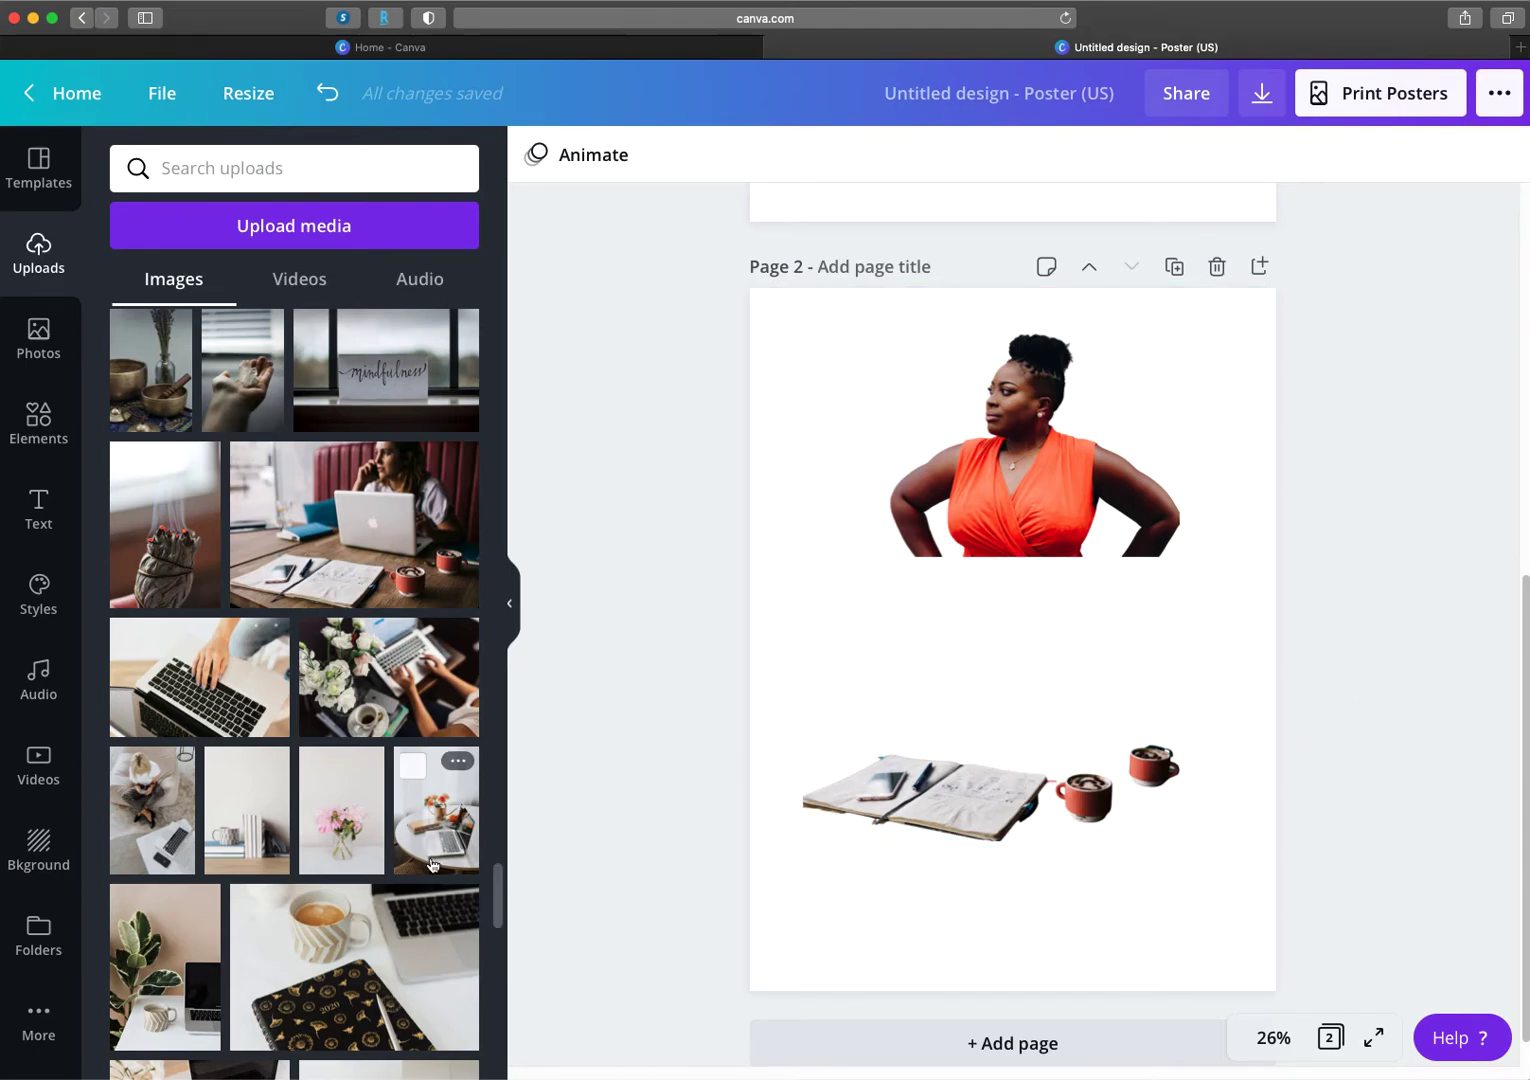
Step: Browse the uploaded images and add a blank third page to the poster design
{"action": "scroll", "coordinate": [355, 805], "scroll_direction": "down", "scroll_amount": 2}
{"action": "scroll", "coordinate": [355, 805], "scroll_direction": "down", "scroll_amount": 3}
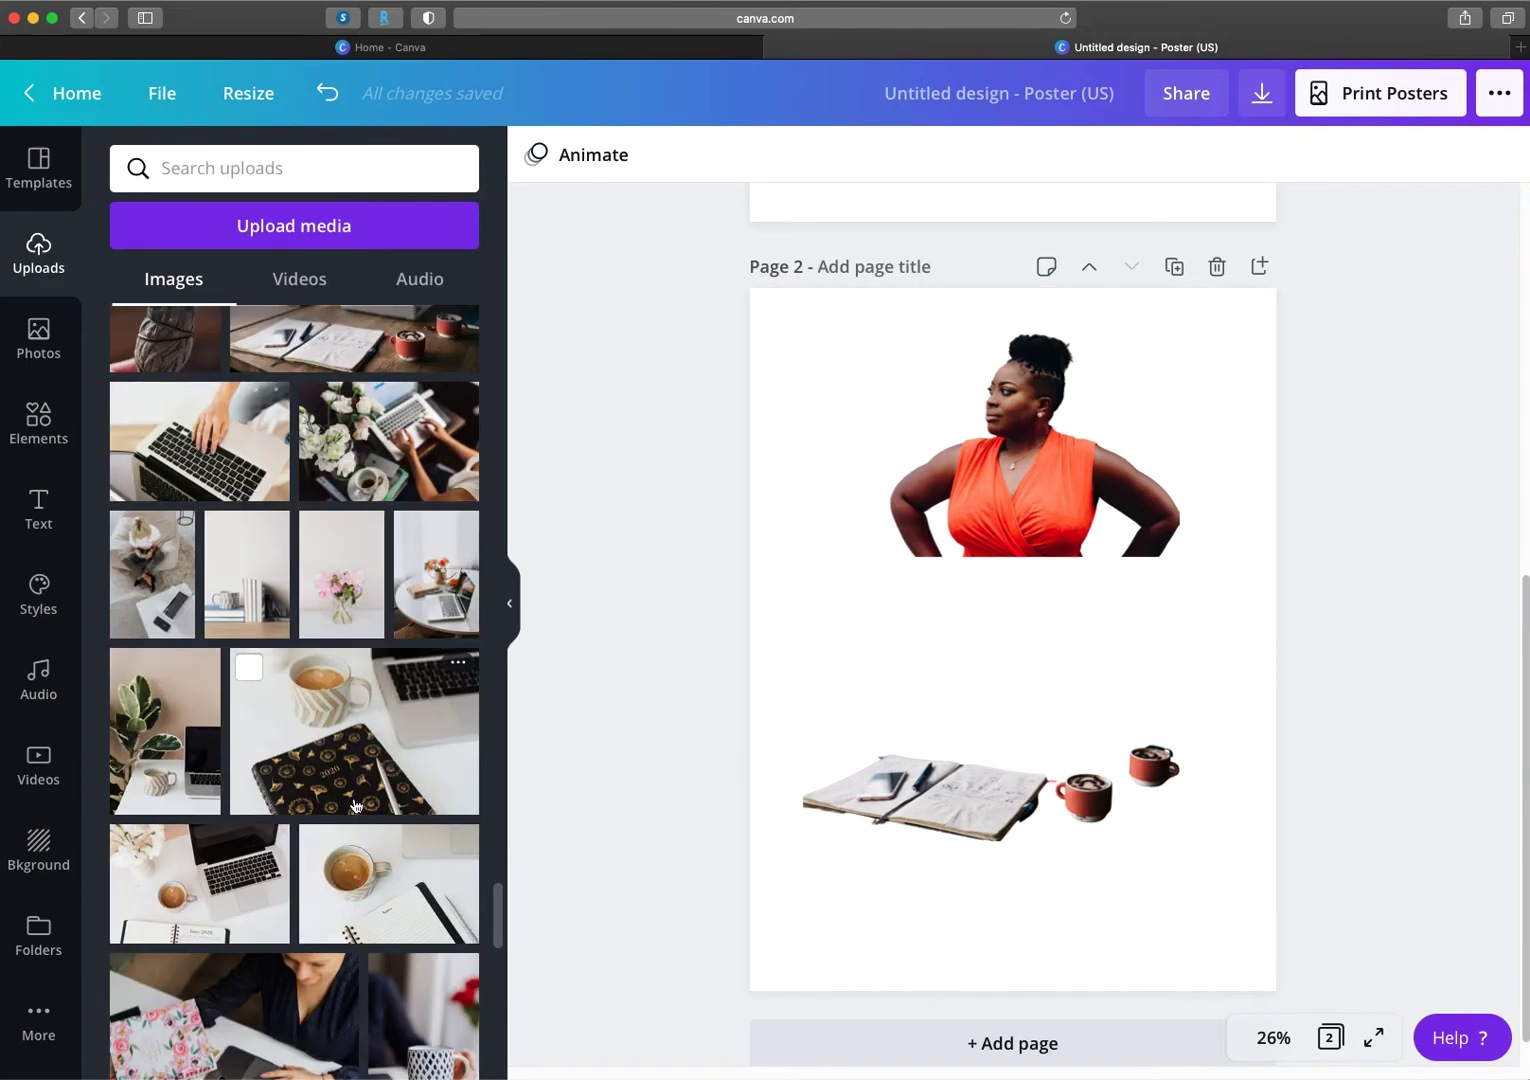
{"action": "scroll", "coordinate": [355, 805], "scroll_direction": "down", "scroll_amount": 7}
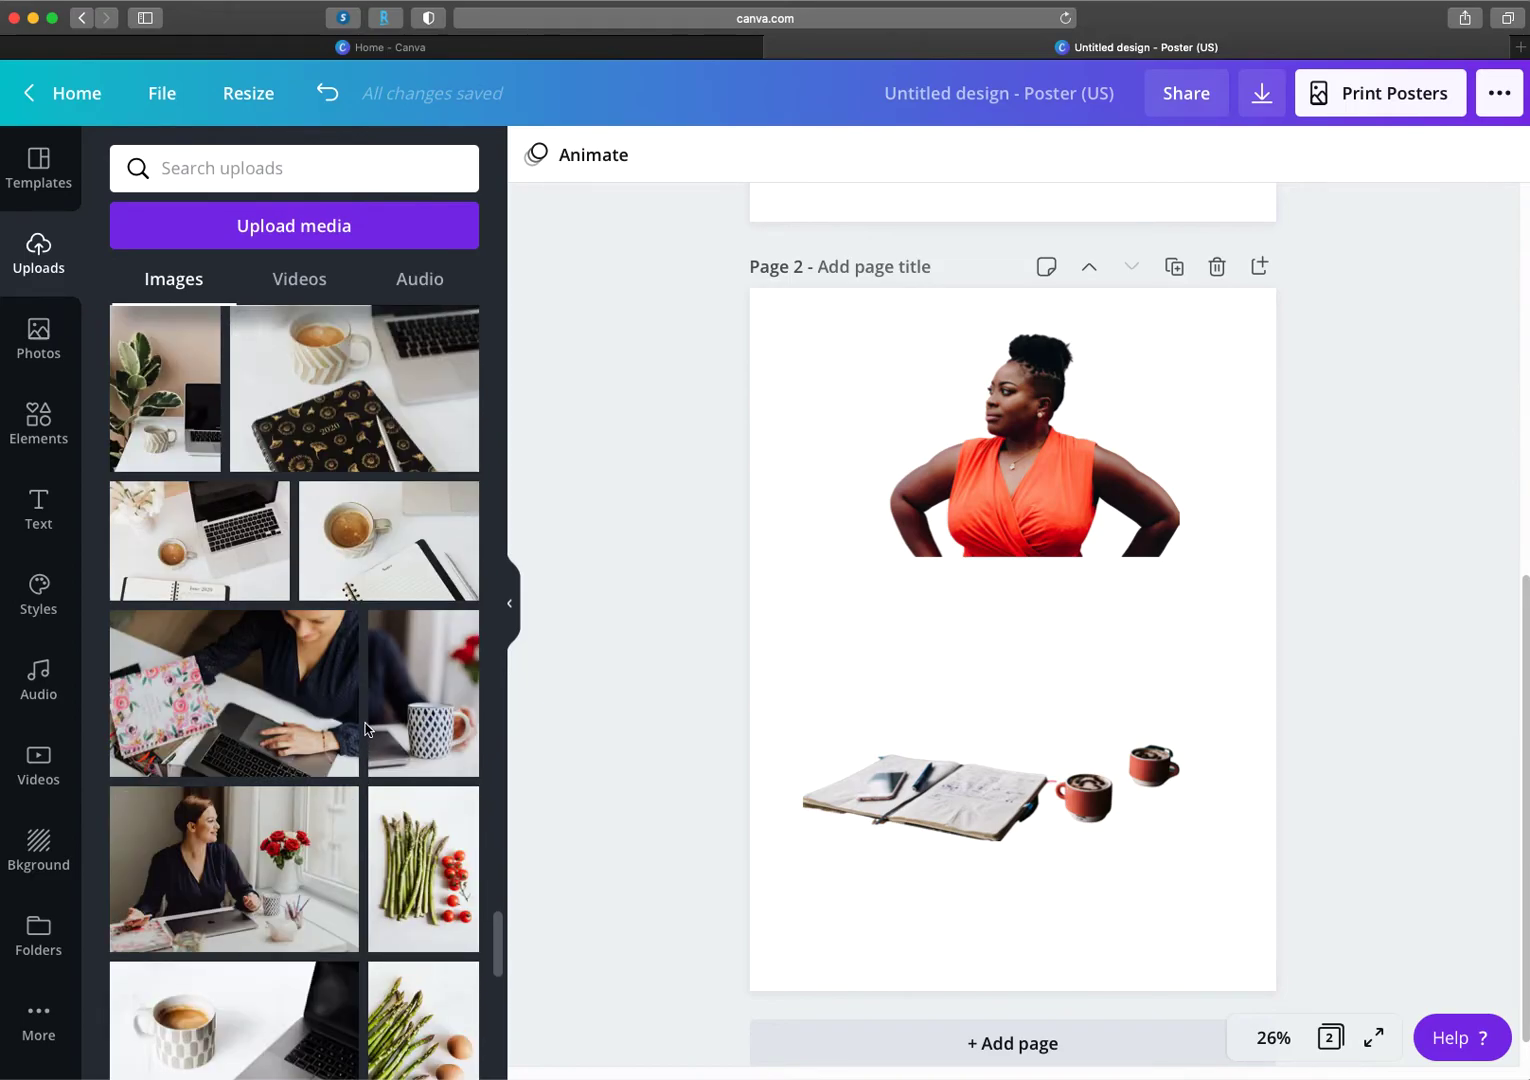
{"action": "scroll", "coordinate": [407, 818], "scroll_direction": "down", "scroll_amount": 3}
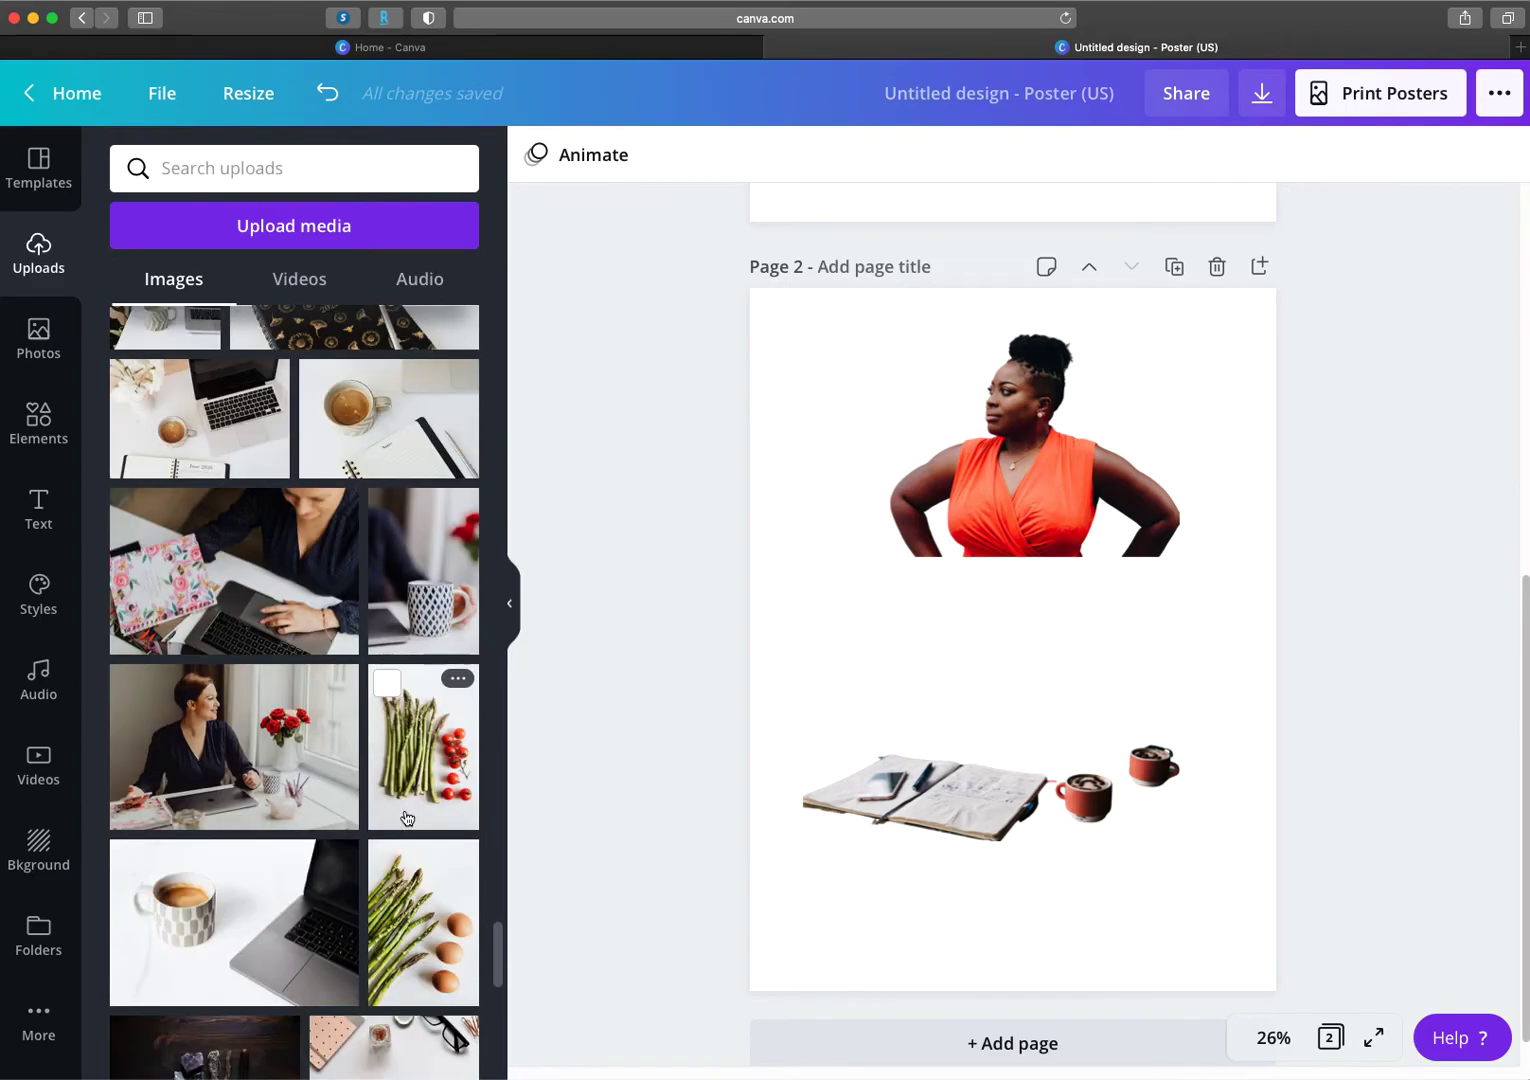
{"action": "scroll", "coordinate": [407, 818], "scroll_direction": "down", "scroll_amount": 4}
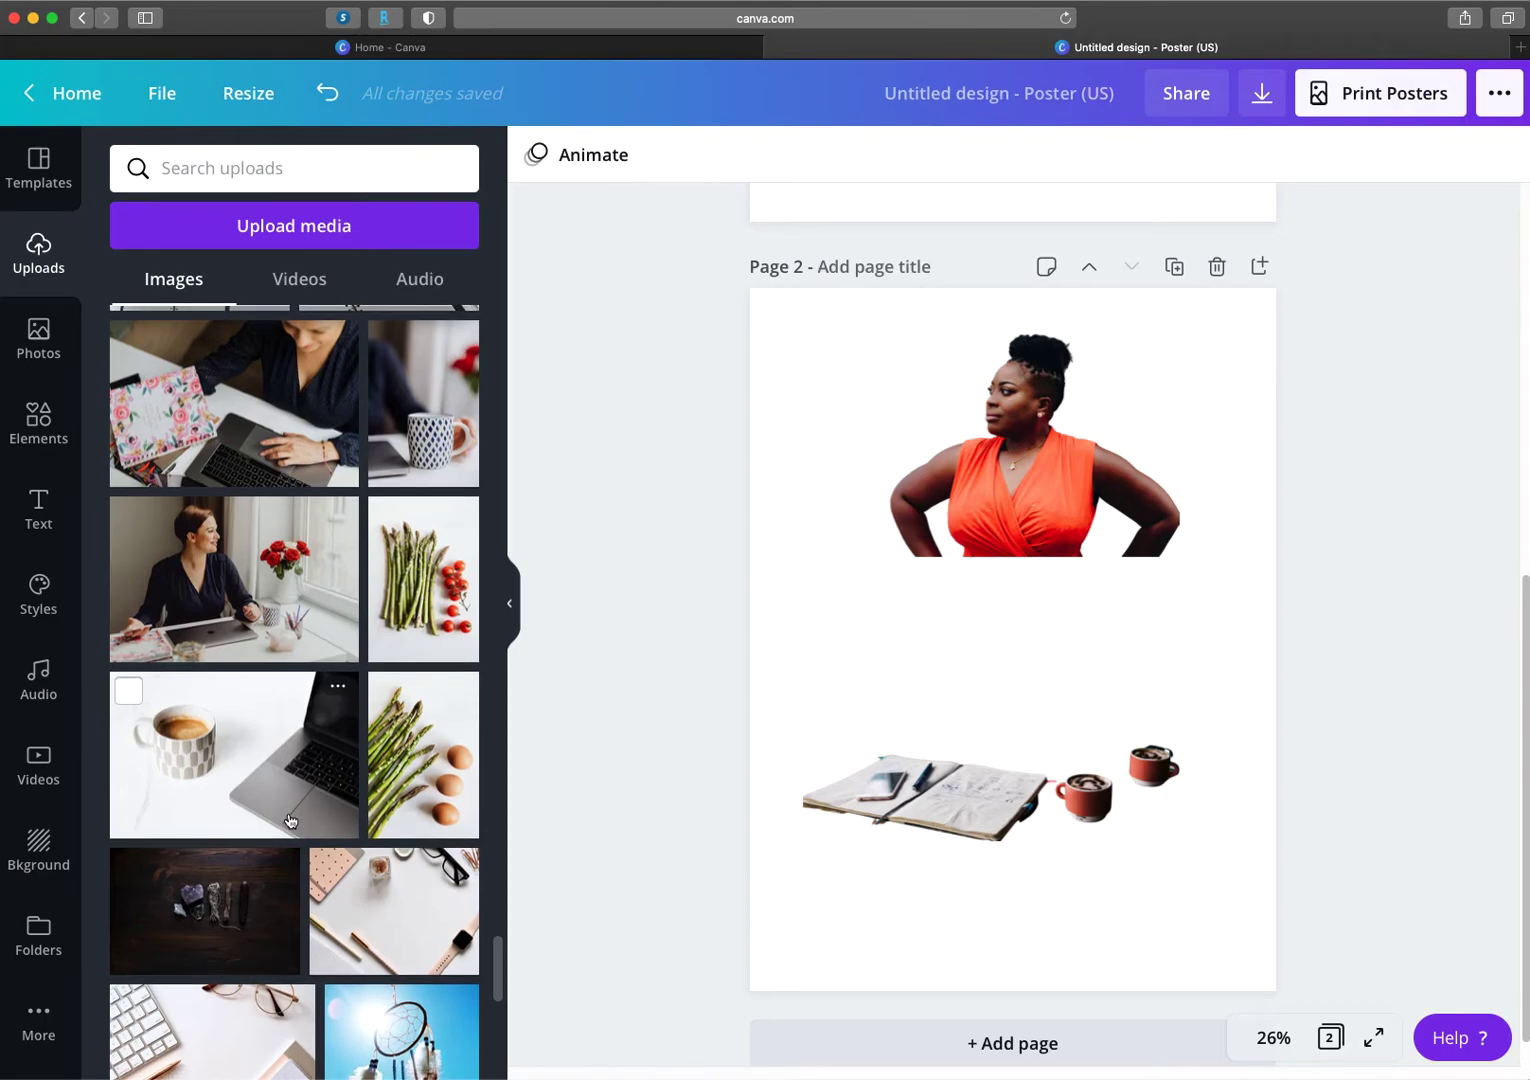
{"action": "scroll", "coordinate": [295, 825], "scroll_direction": "down", "scroll_amount": 3}
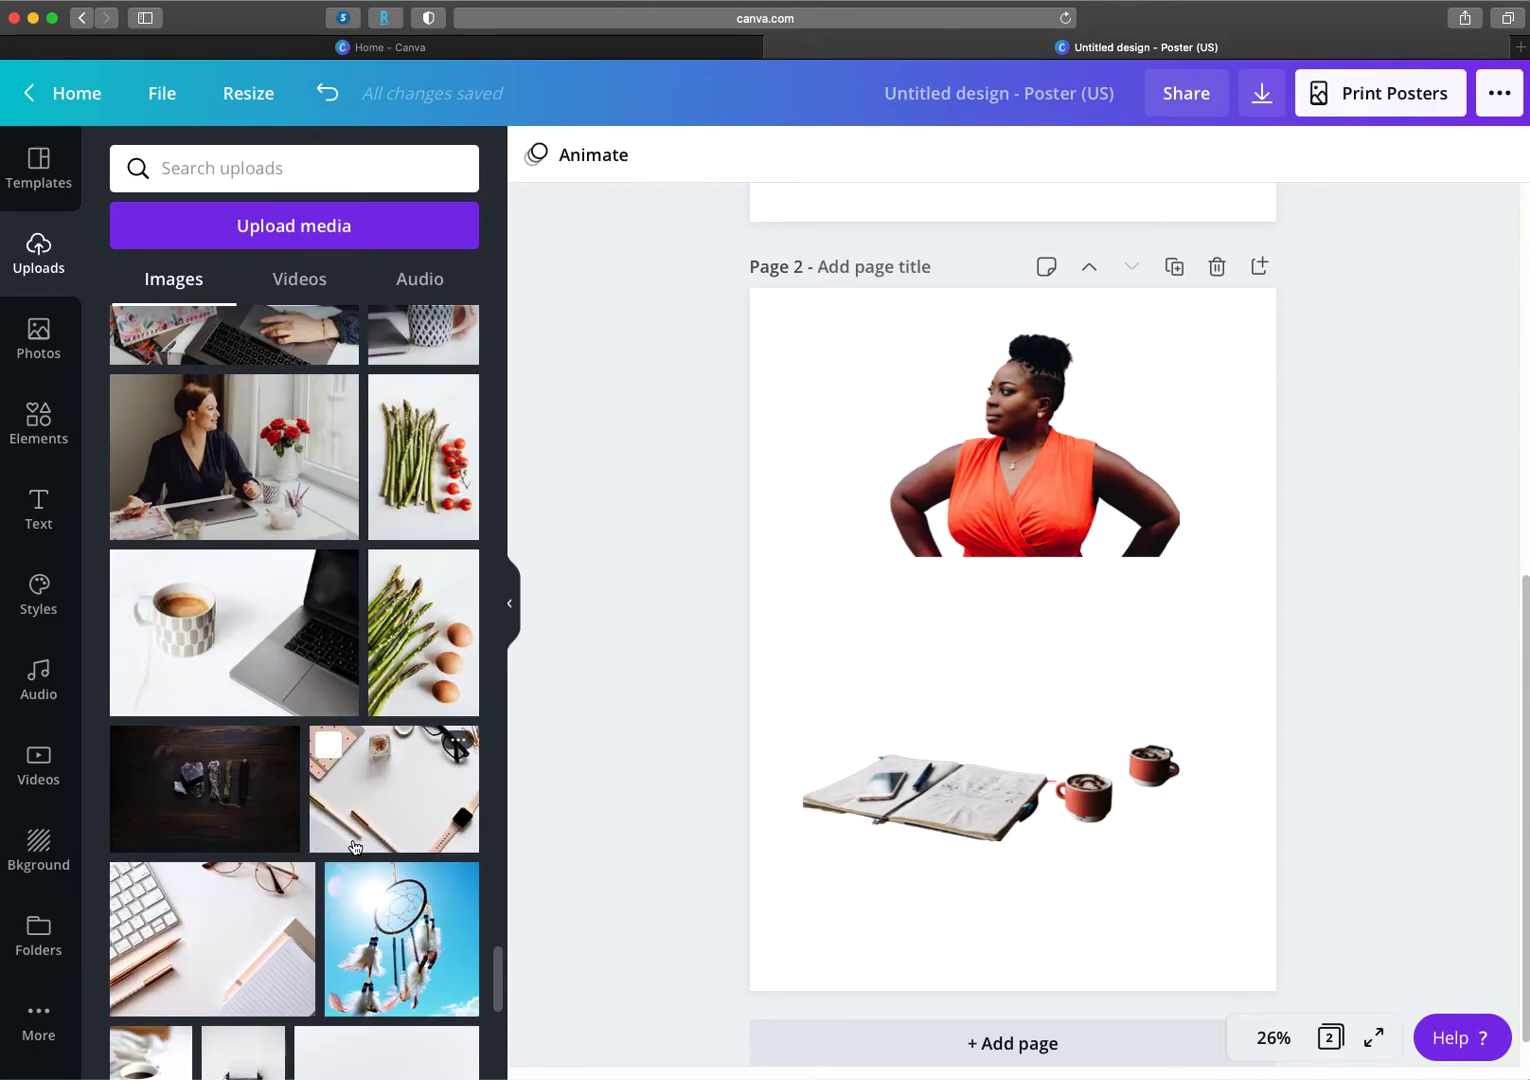
{"action": "scroll", "coordinate": [946, 813], "scroll_direction": "down", "scroll_amount": 1}
{"action": "left_click", "coordinate": [1043, 1017]}
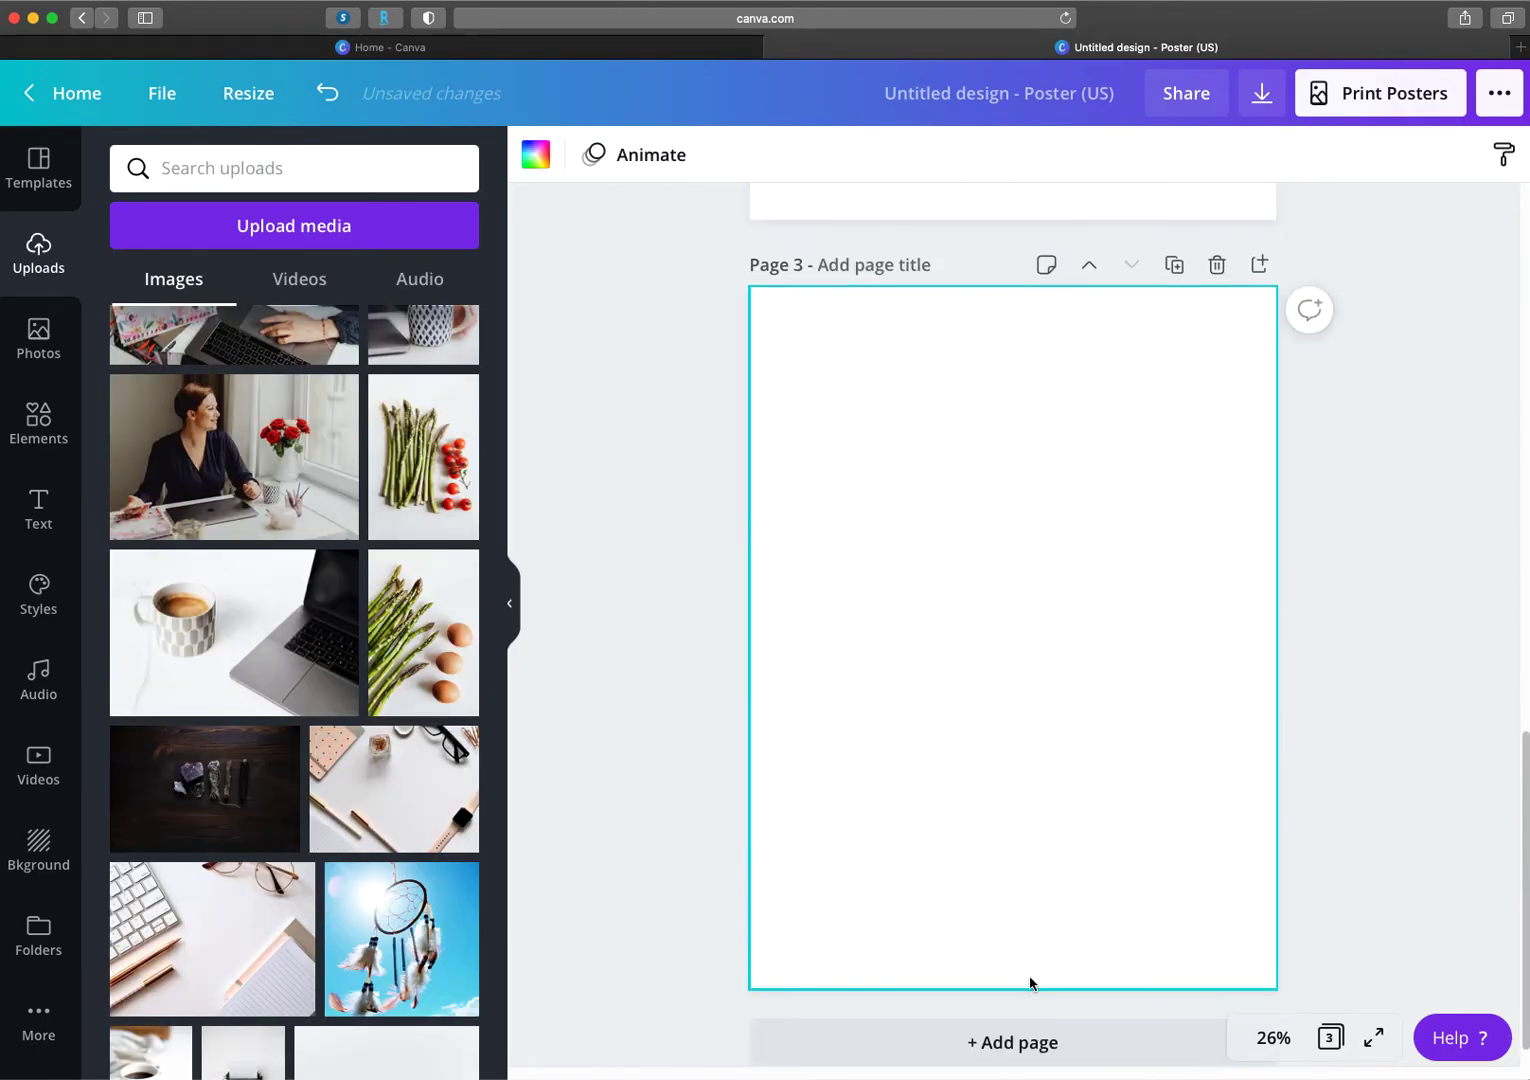
Step: Place the uploaded dreamcatcher photo on page 3 and remove its blue-sky background with the Background Remover effect
{"action": "left_click", "coordinate": [400, 925]}
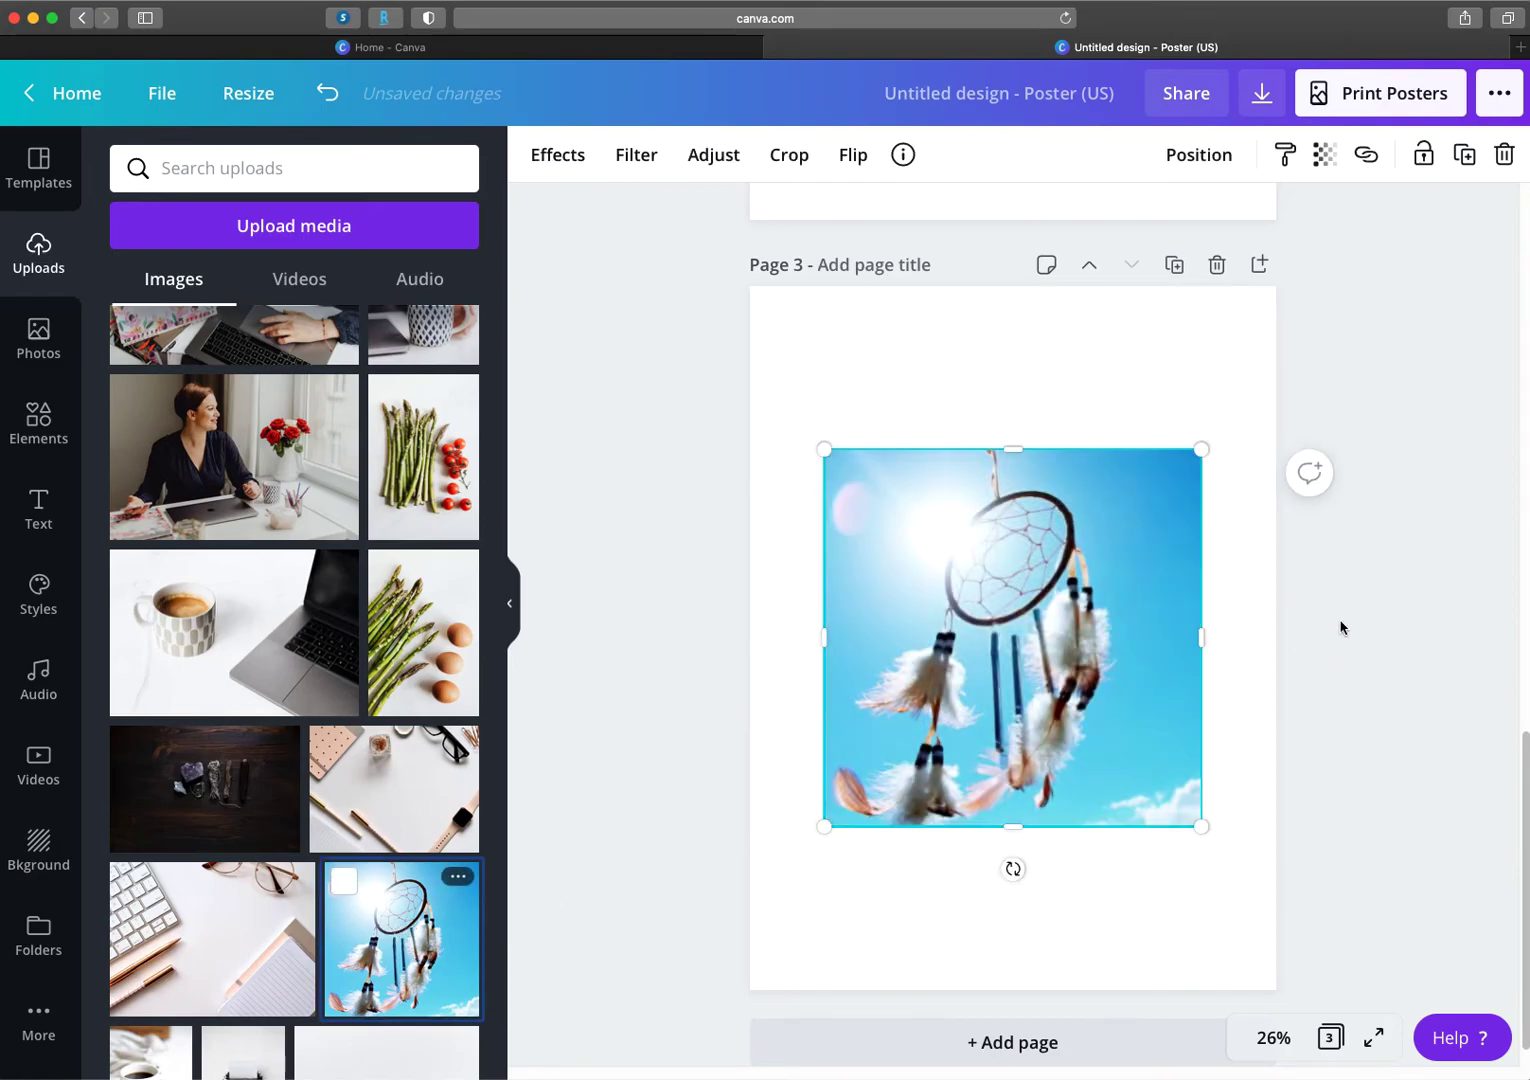
{"action": "left_click", "coordinate": [1073, 888]}
{"action": "left_click", "coordinate": [1049, 668]}
{"action": "left_click", "coordinate": [553, 157]}
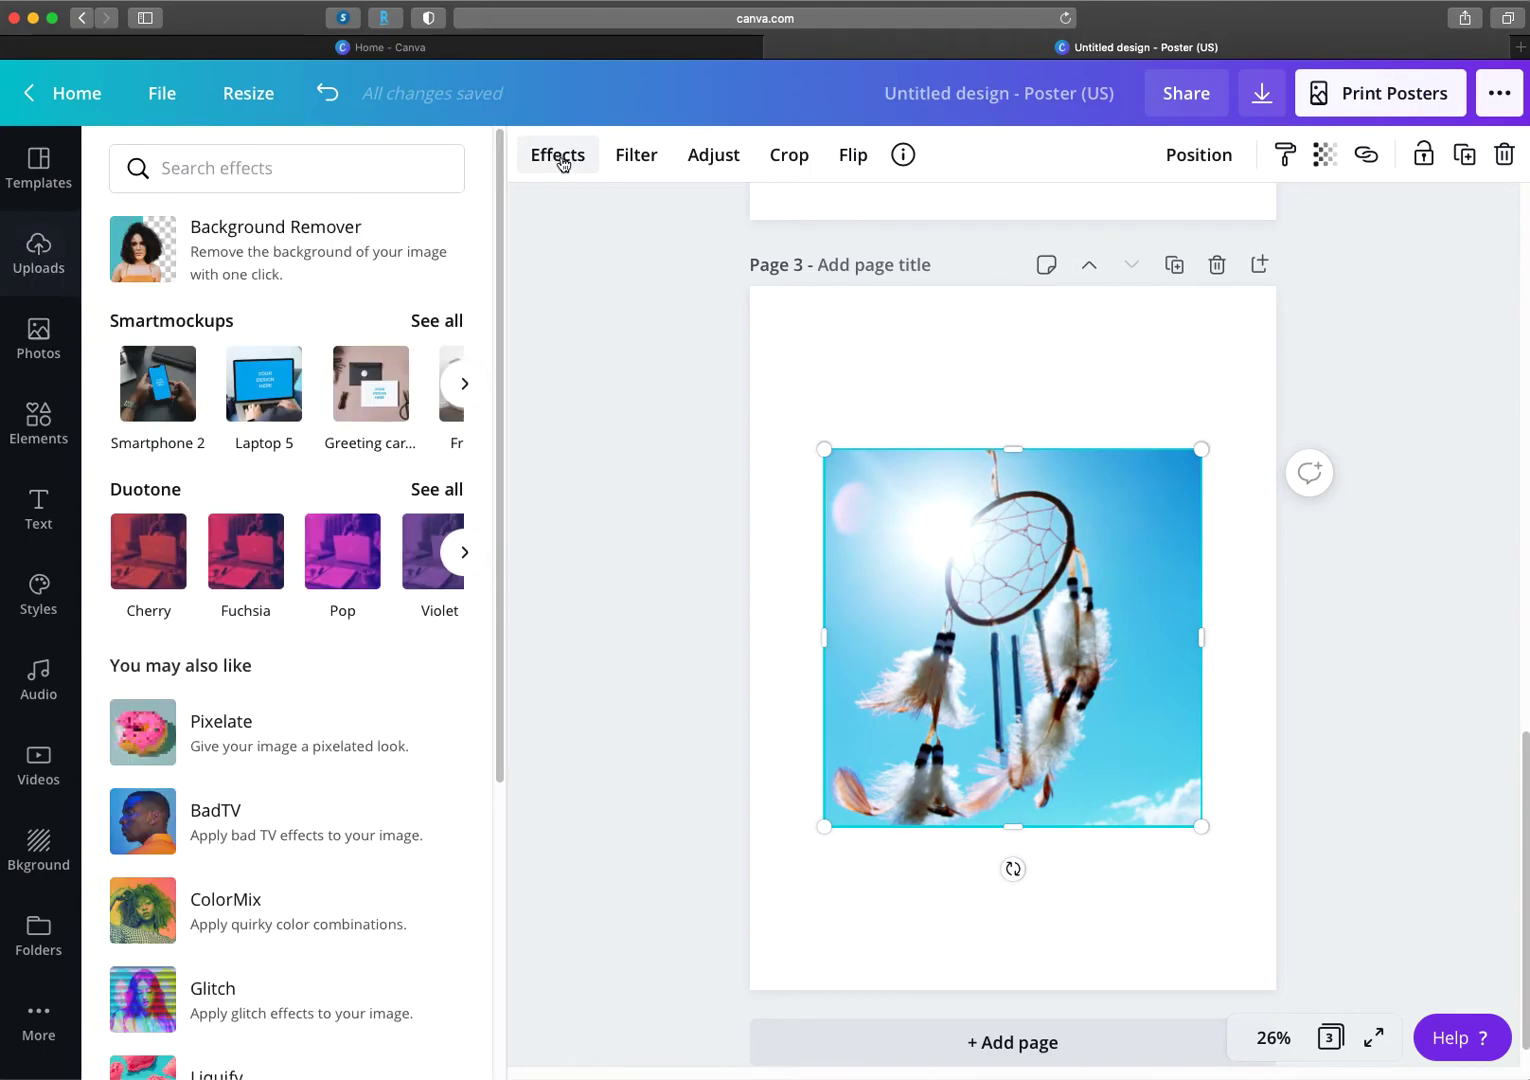
{"action": "left_click", "coordinate": [295, 260]}
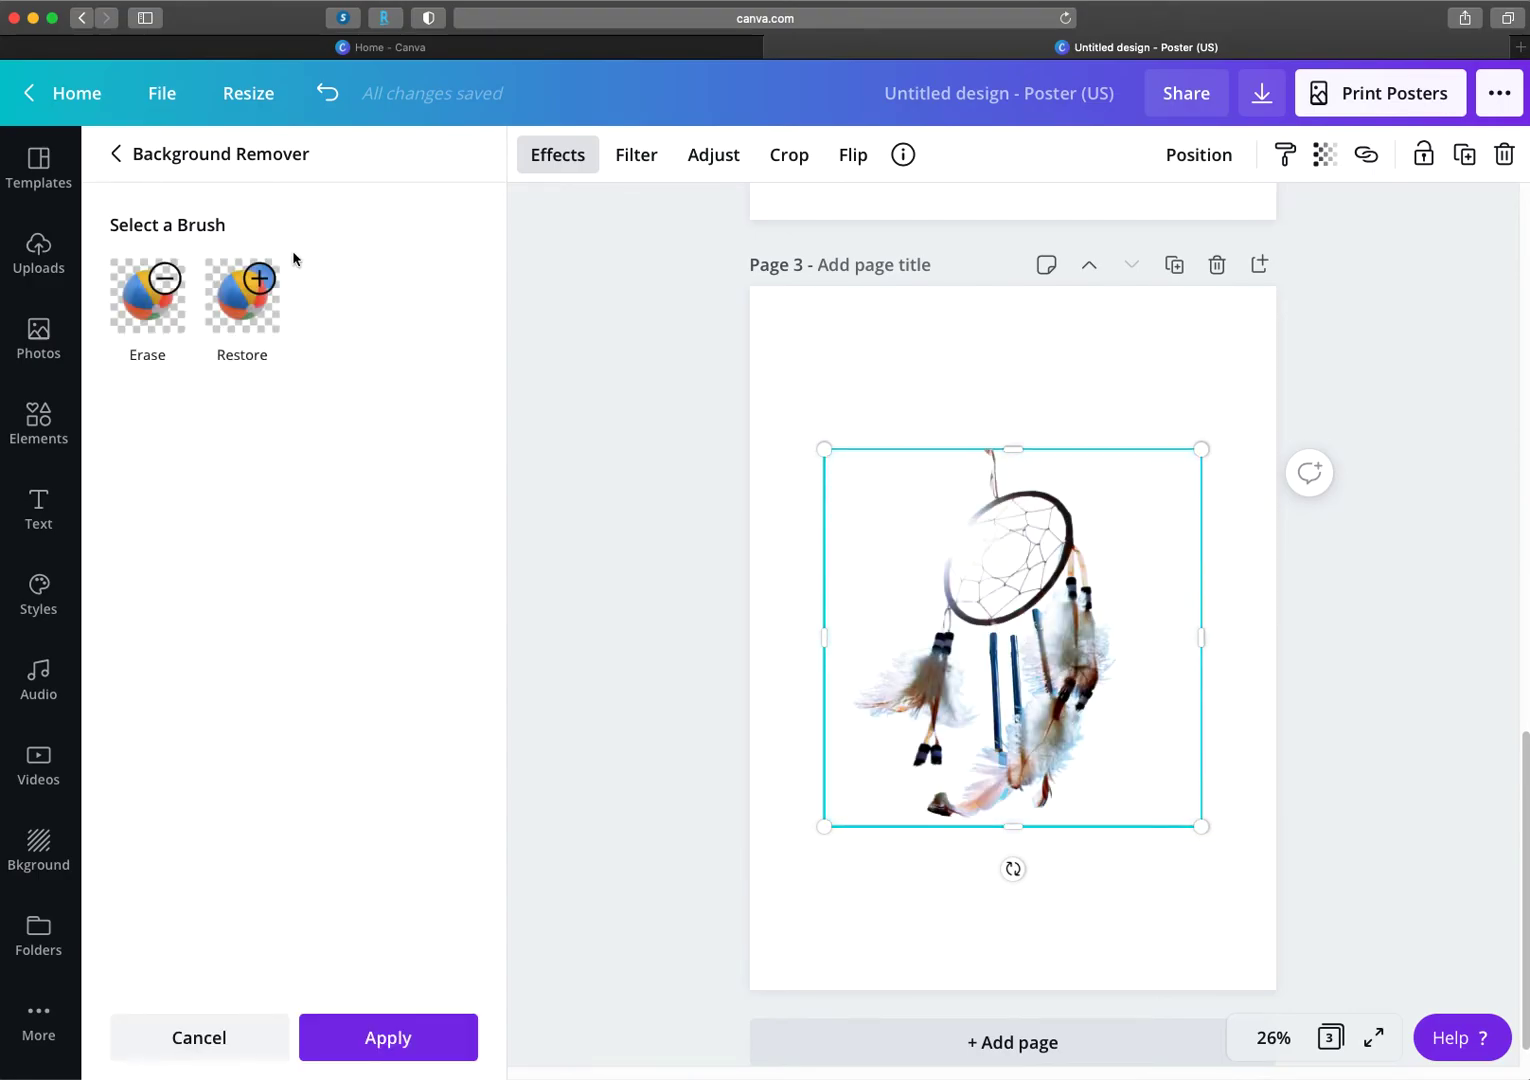
{"action": "left_click", "coordinate": [1354, 624]}
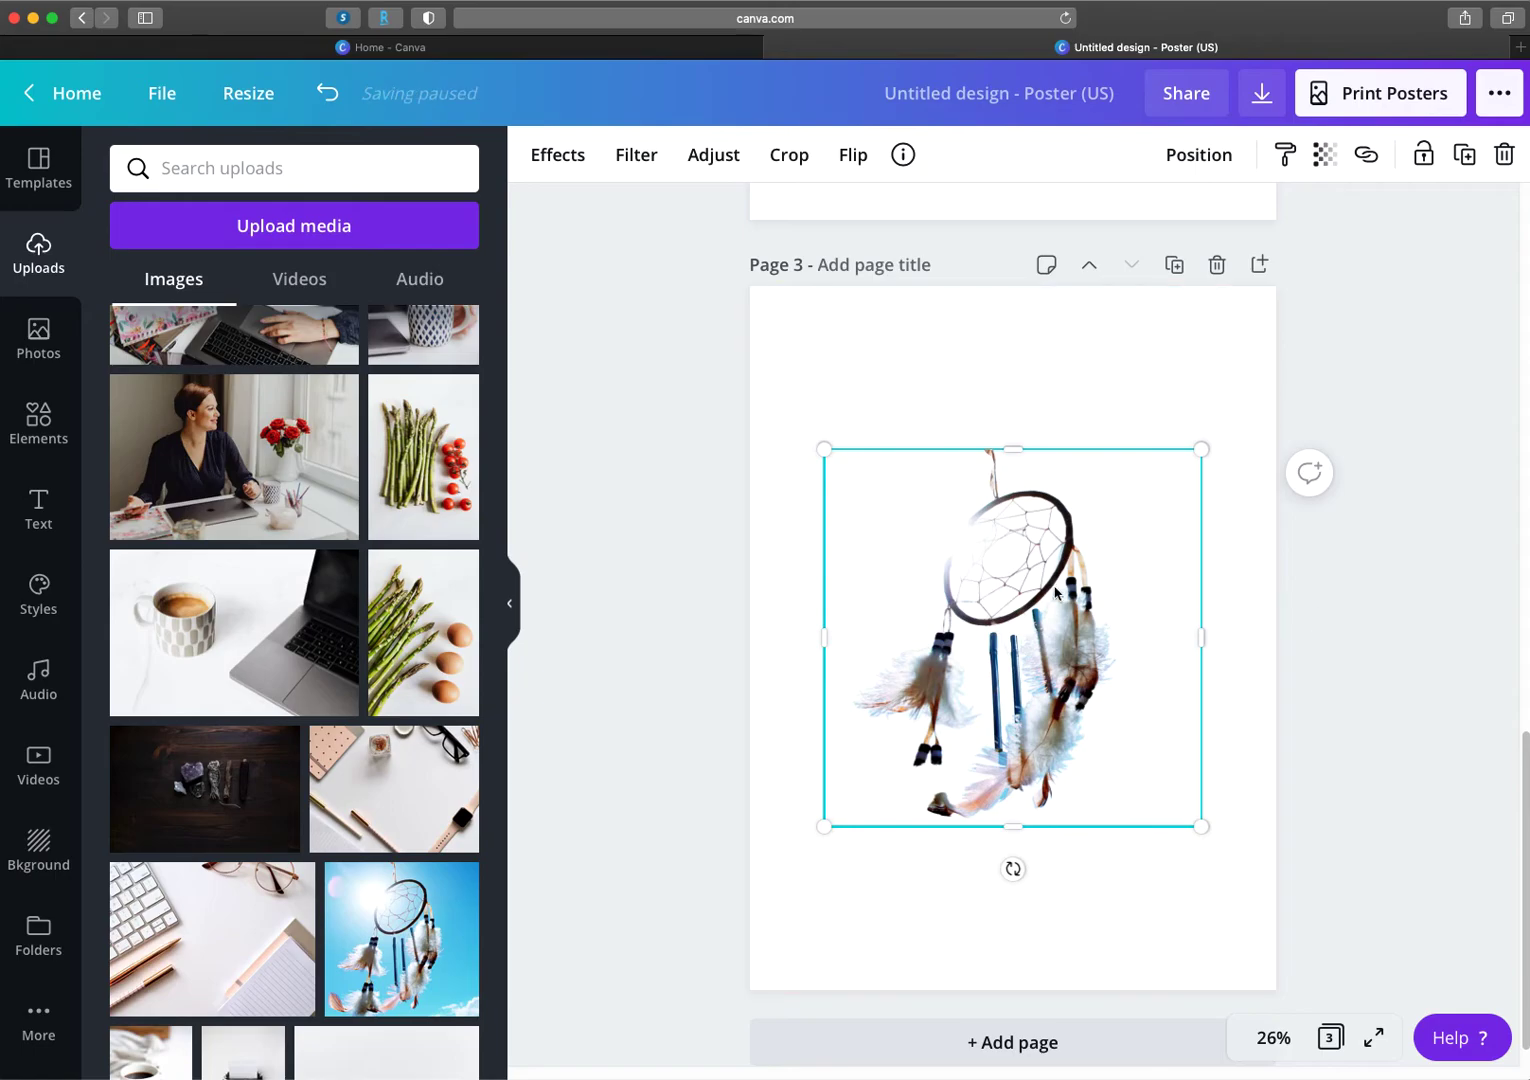
{"action": "left_click", "coordinate": [1076, 884]}
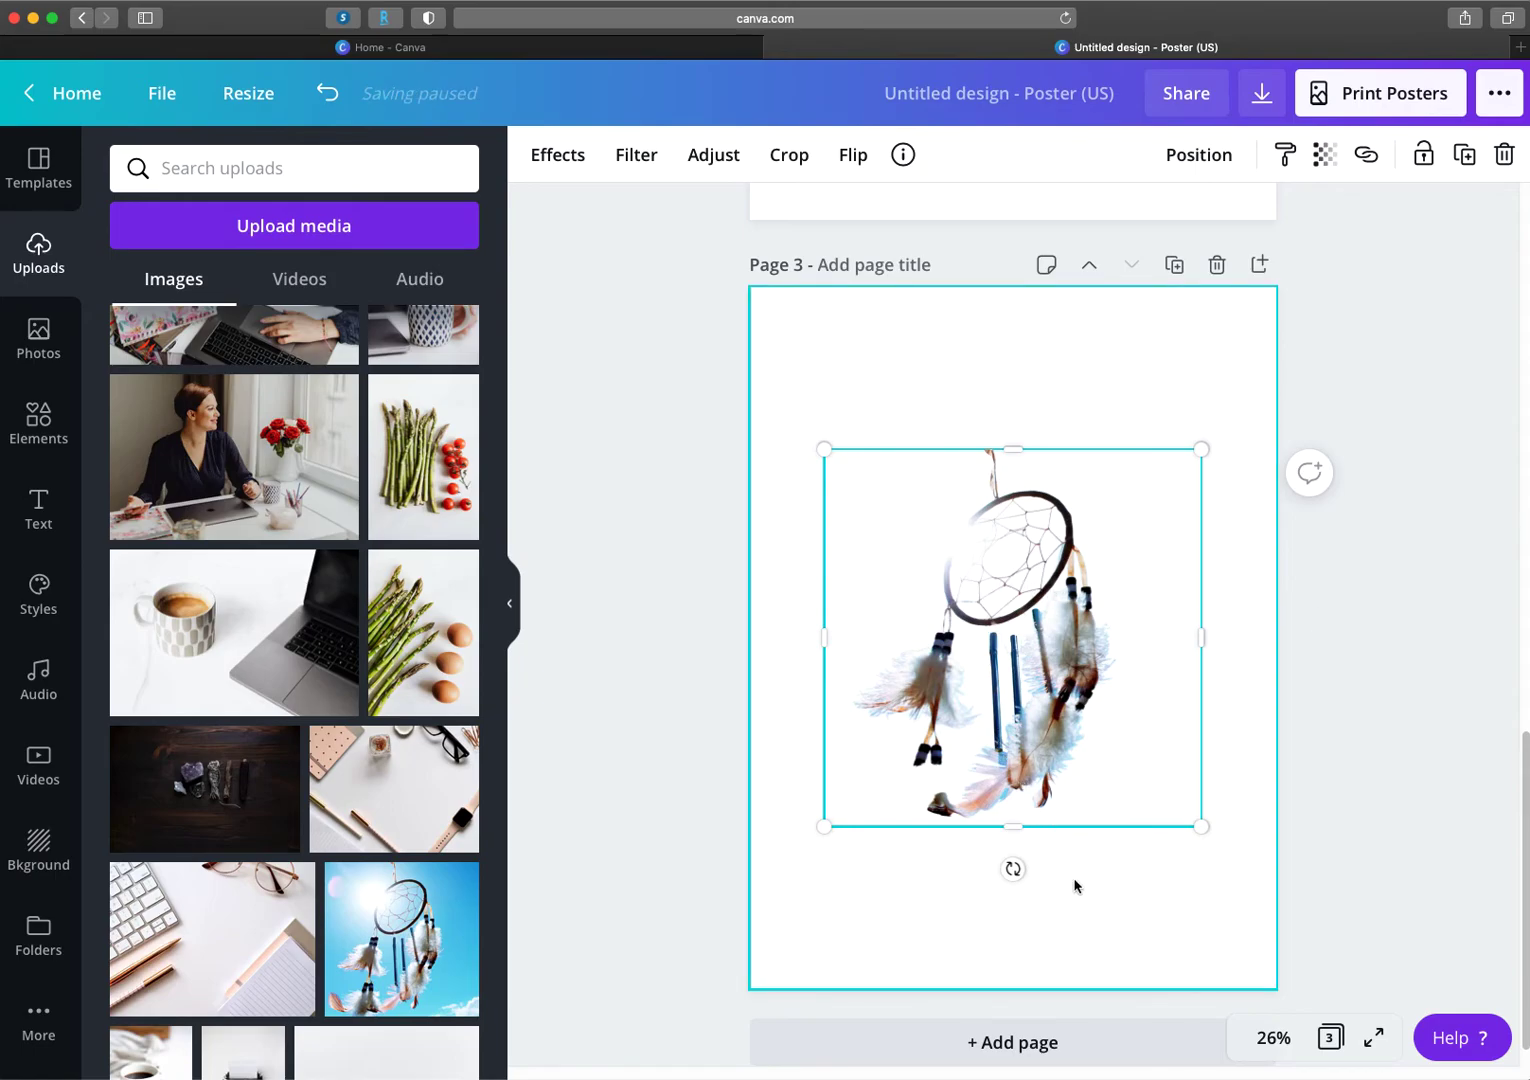
{"action": "left_click", "coordinate": [1053, 735]}
{"action": "left_click", "coordinate": [1158, 932]}
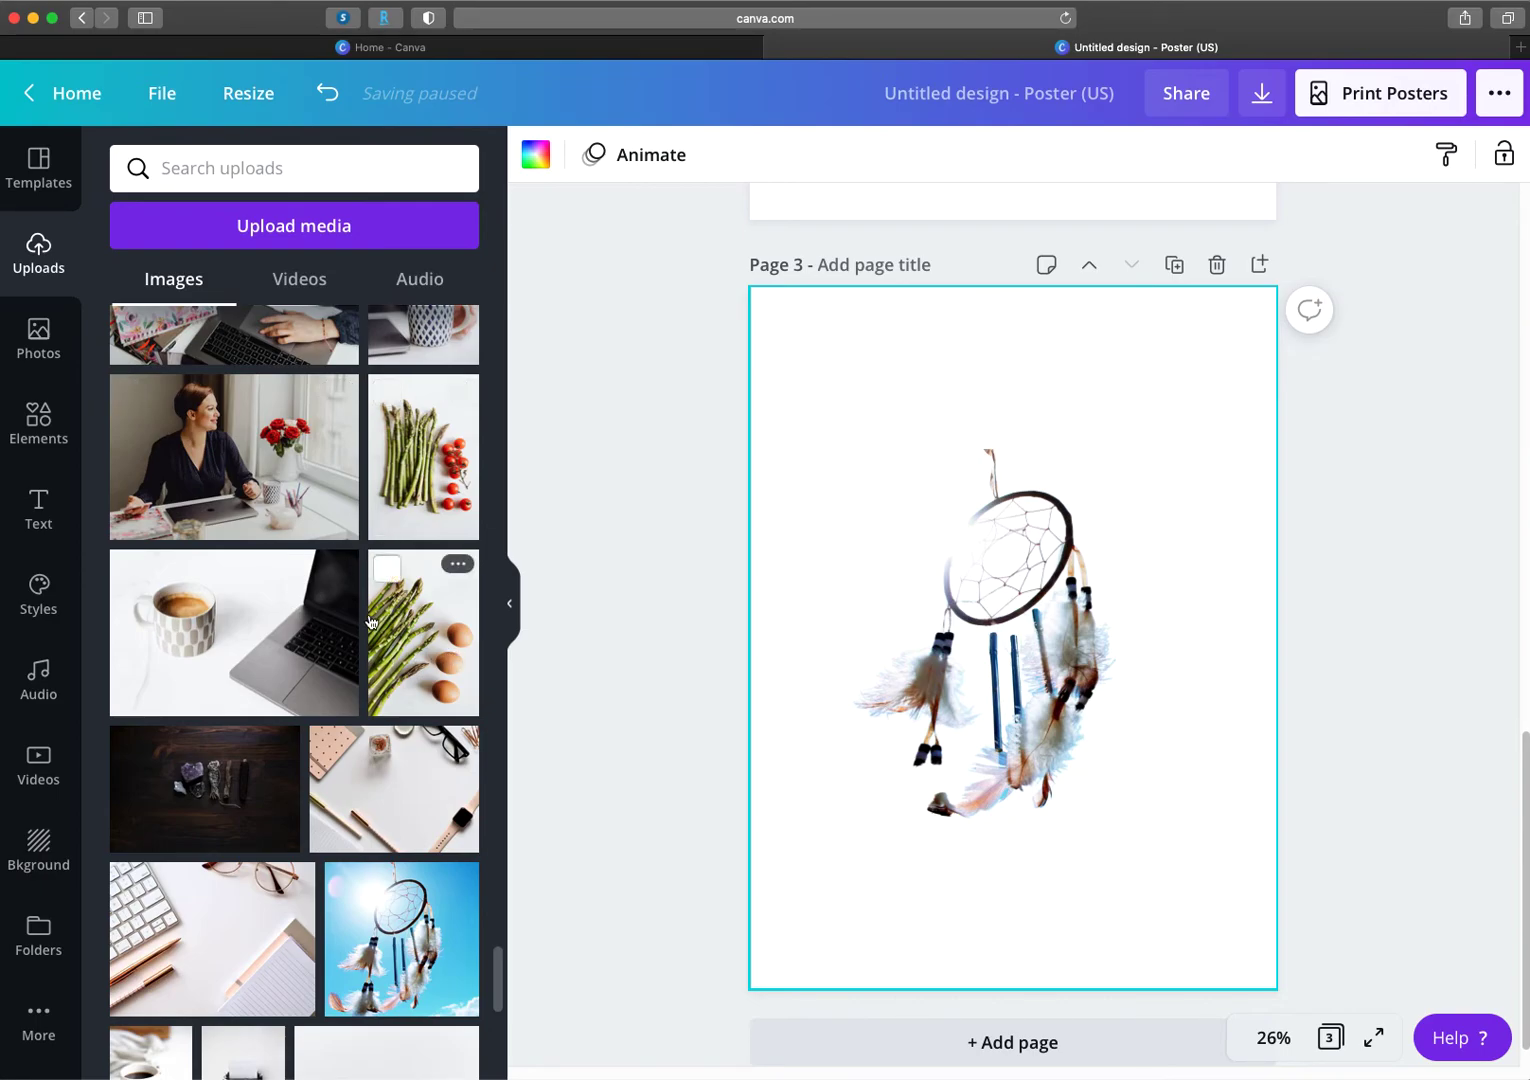
Step: Reopen the Background Remover on the dreamcatcher cutout, then delete the image from page 3
{"action": "scroll", "coordinate": [1110, 779], "scroll_direction": "down", "scroll_amount": 1}
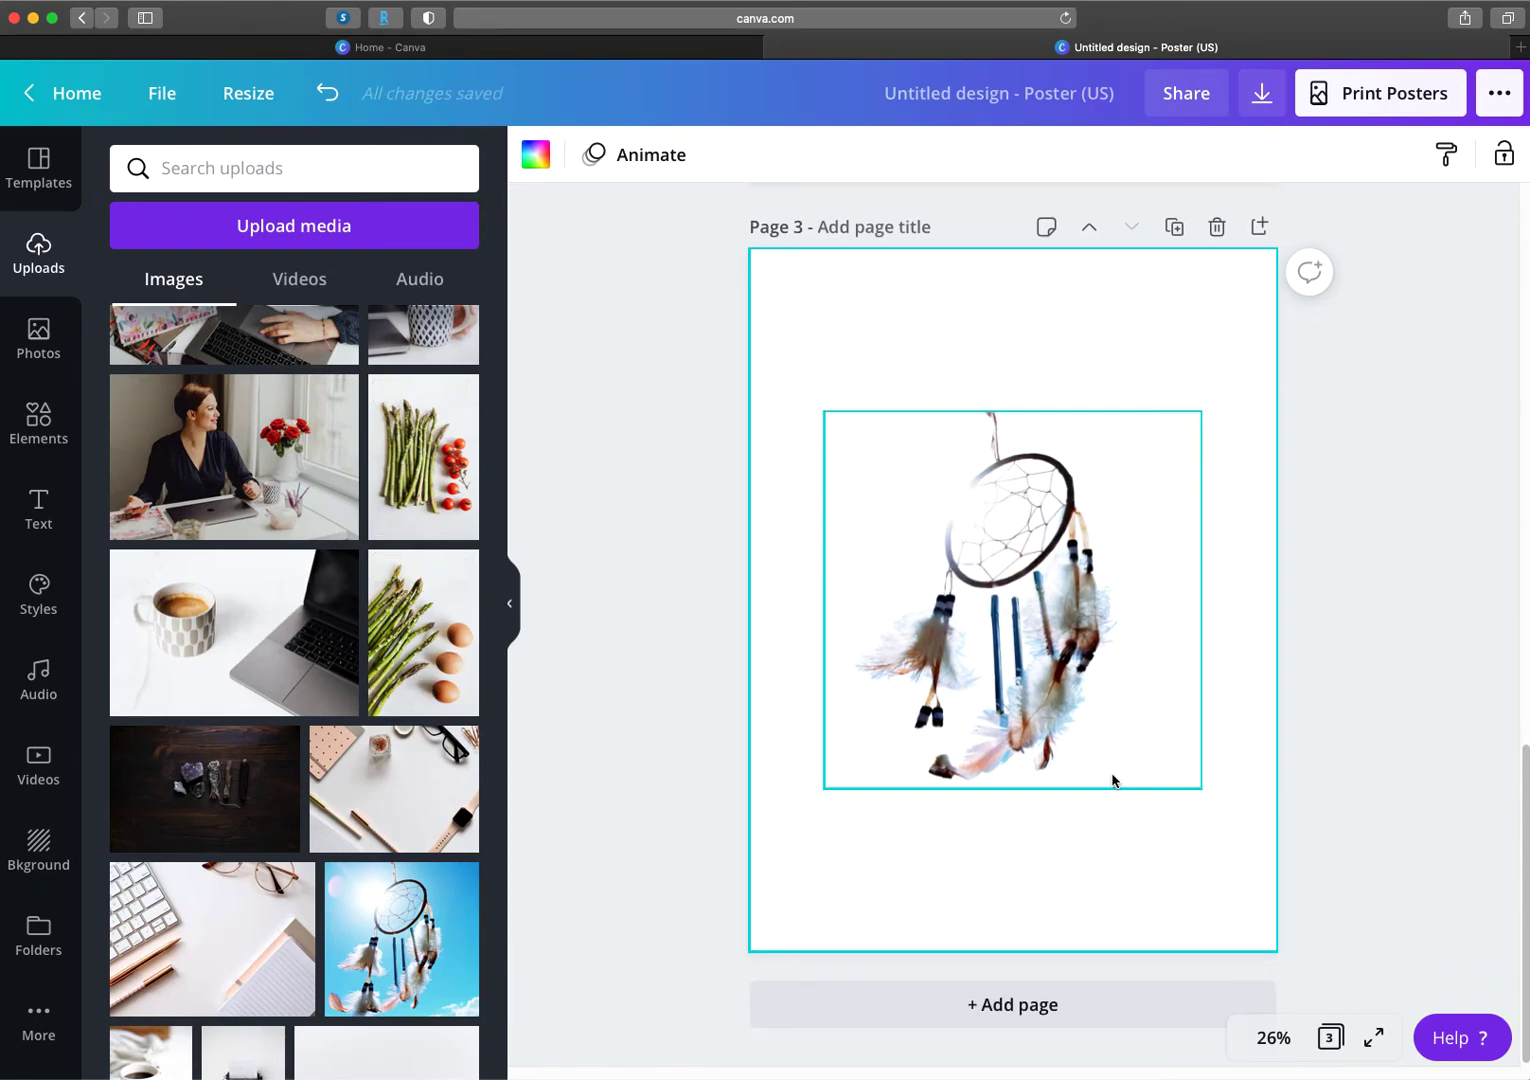
{"action": "left_click", "coordinate": [999, 626]}
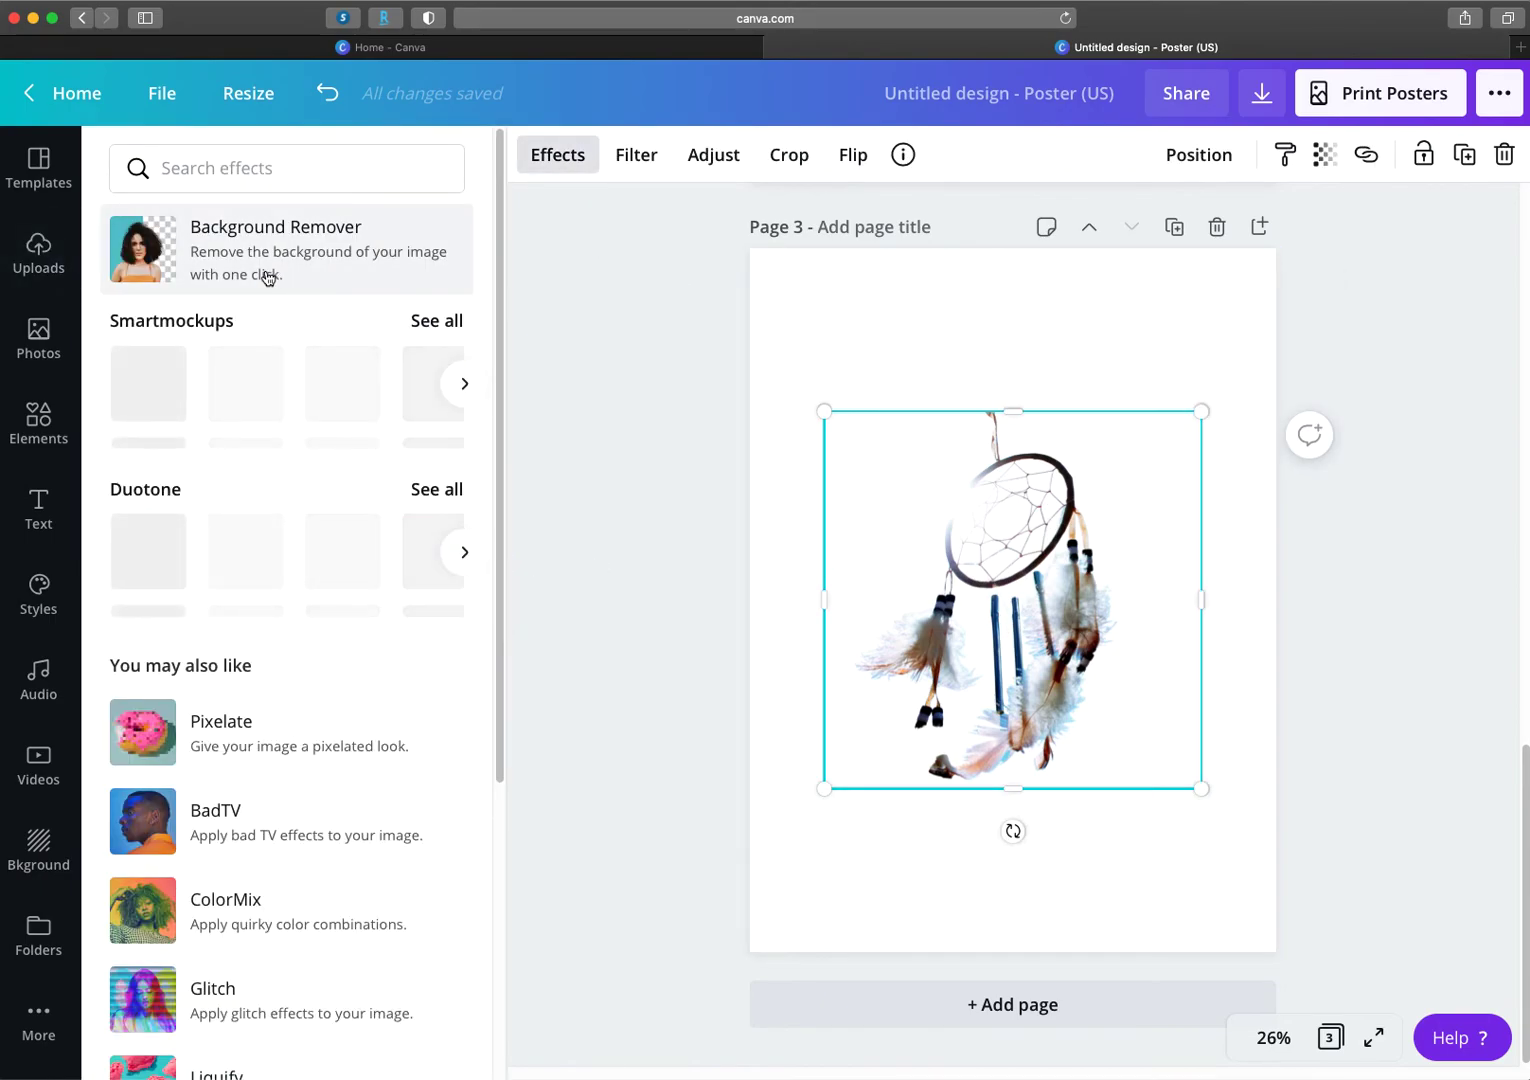
{"action": "left_click", "coordinate": [215, 288]}
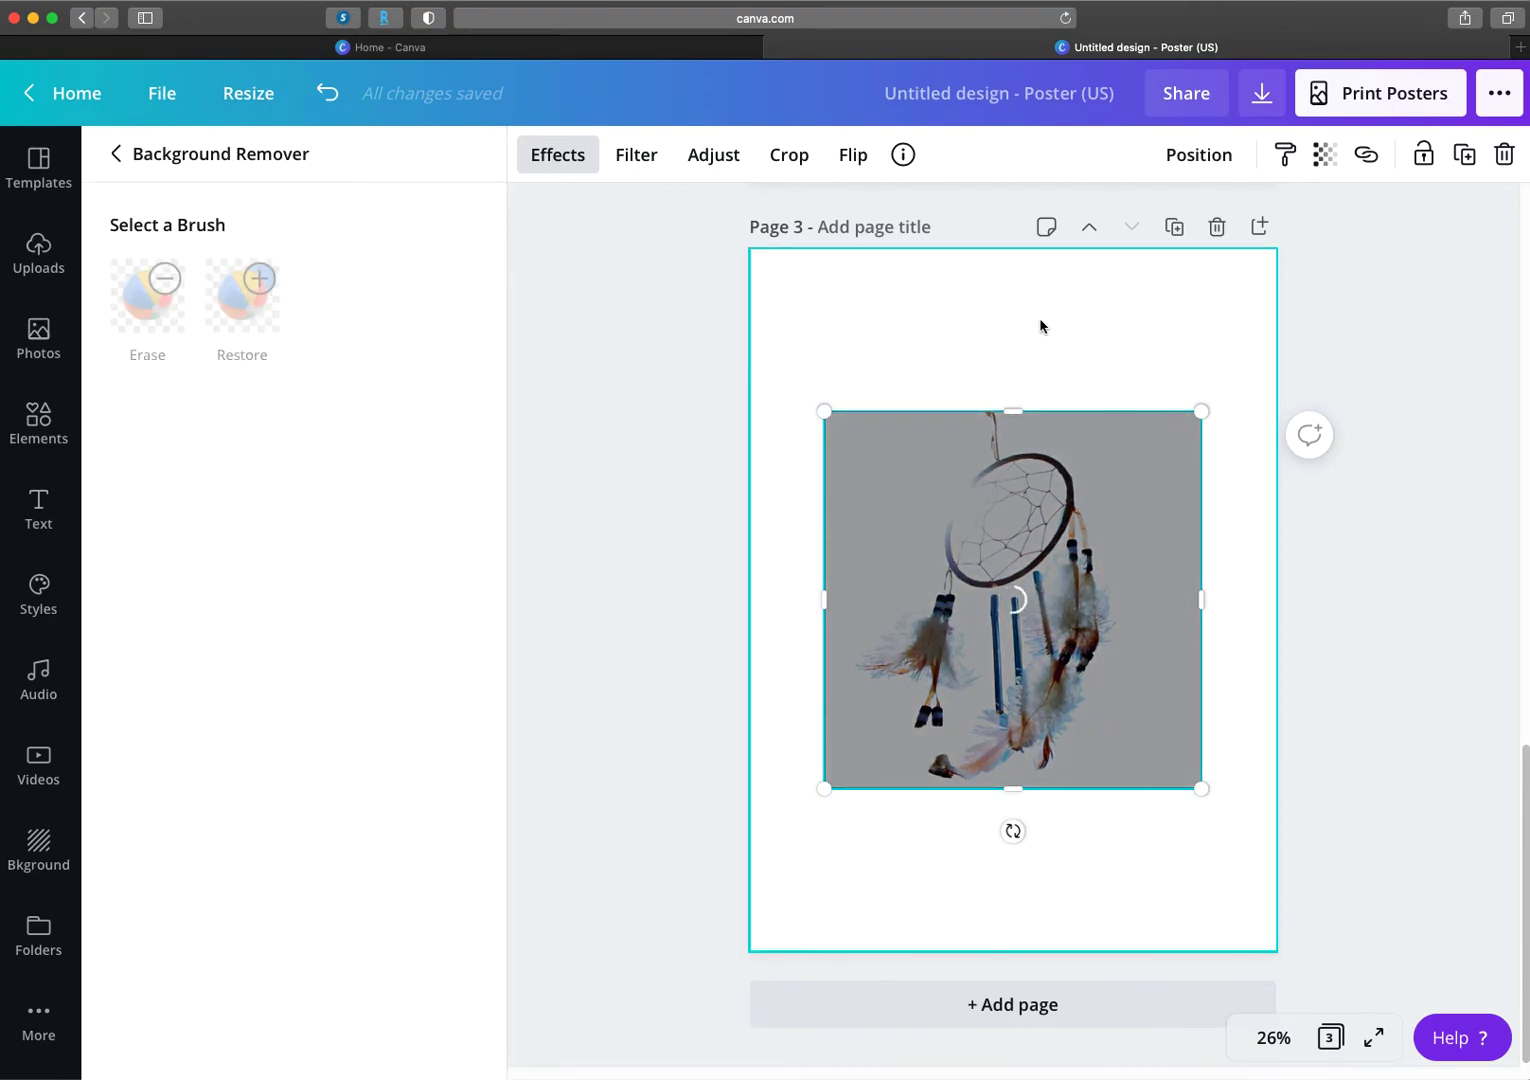
{"action": "left_click", "coordinate": [1068, 659]}
{"action": "key", "text": "Delete"}
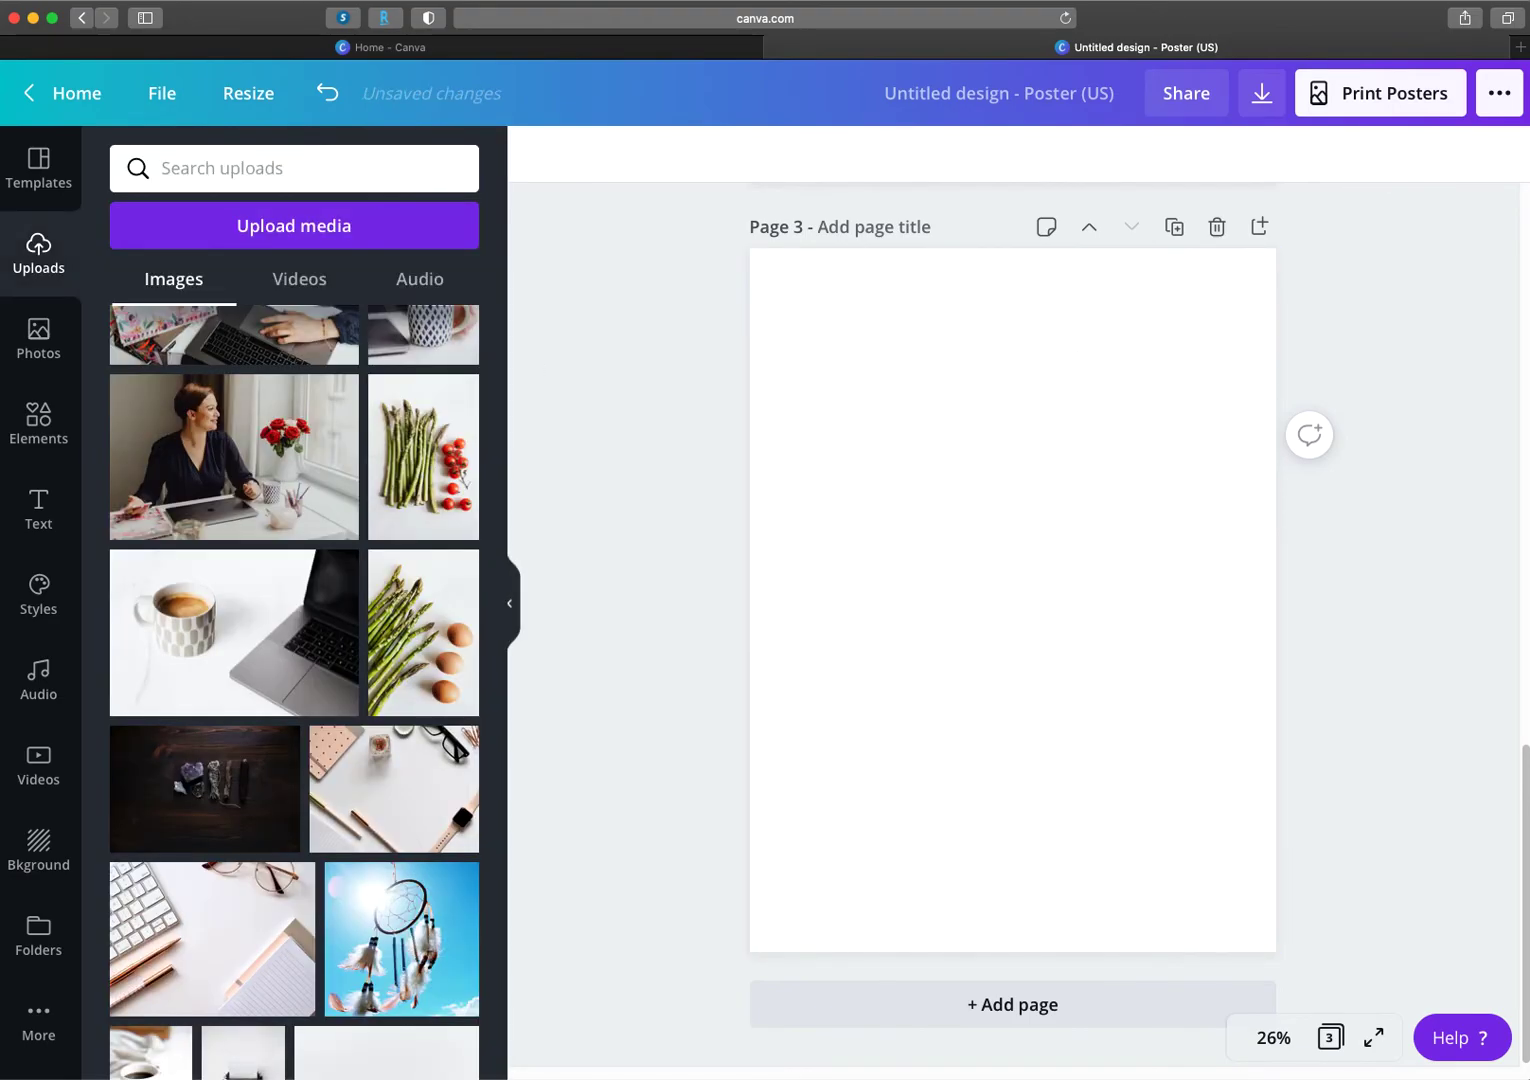
Step: Place the uploaded photo of the blonde woman reading outdoors on page 3 and deselect it
{"action": "scroll", "coordinate": [348, 600], "scroll_direction": "down", "scroll_amount": 10}
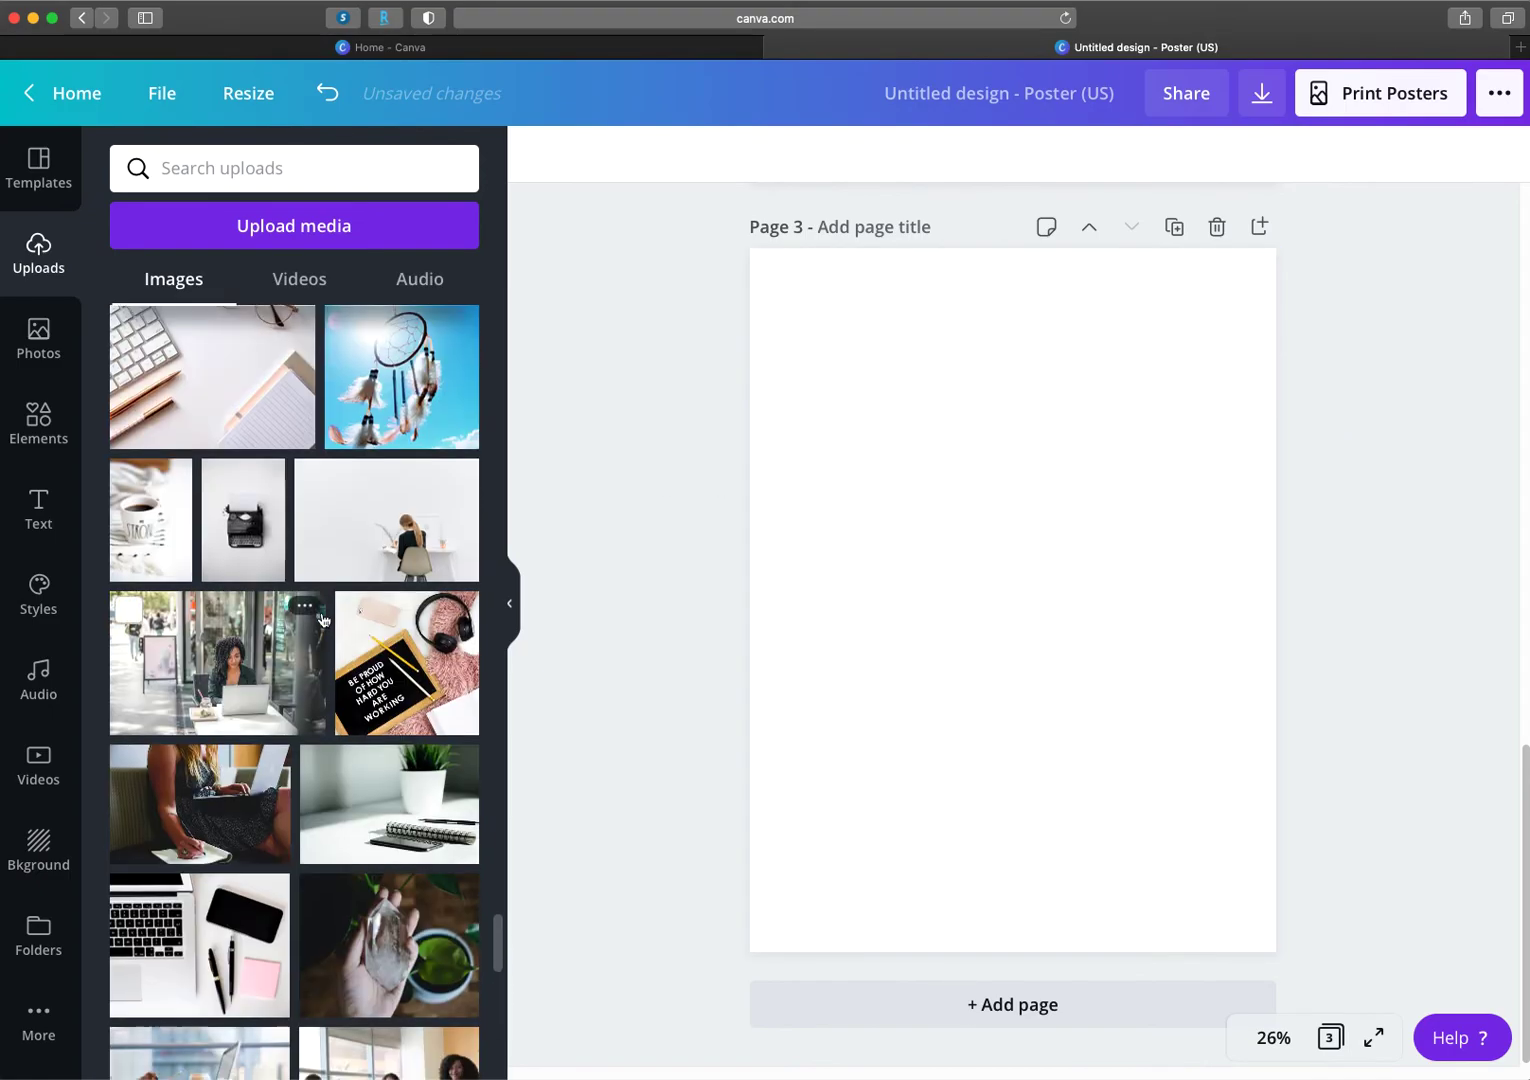
{"action": "scroll", "coordinate": [348, 690], "scroll_direction": "down", "scroll_amount": 4}
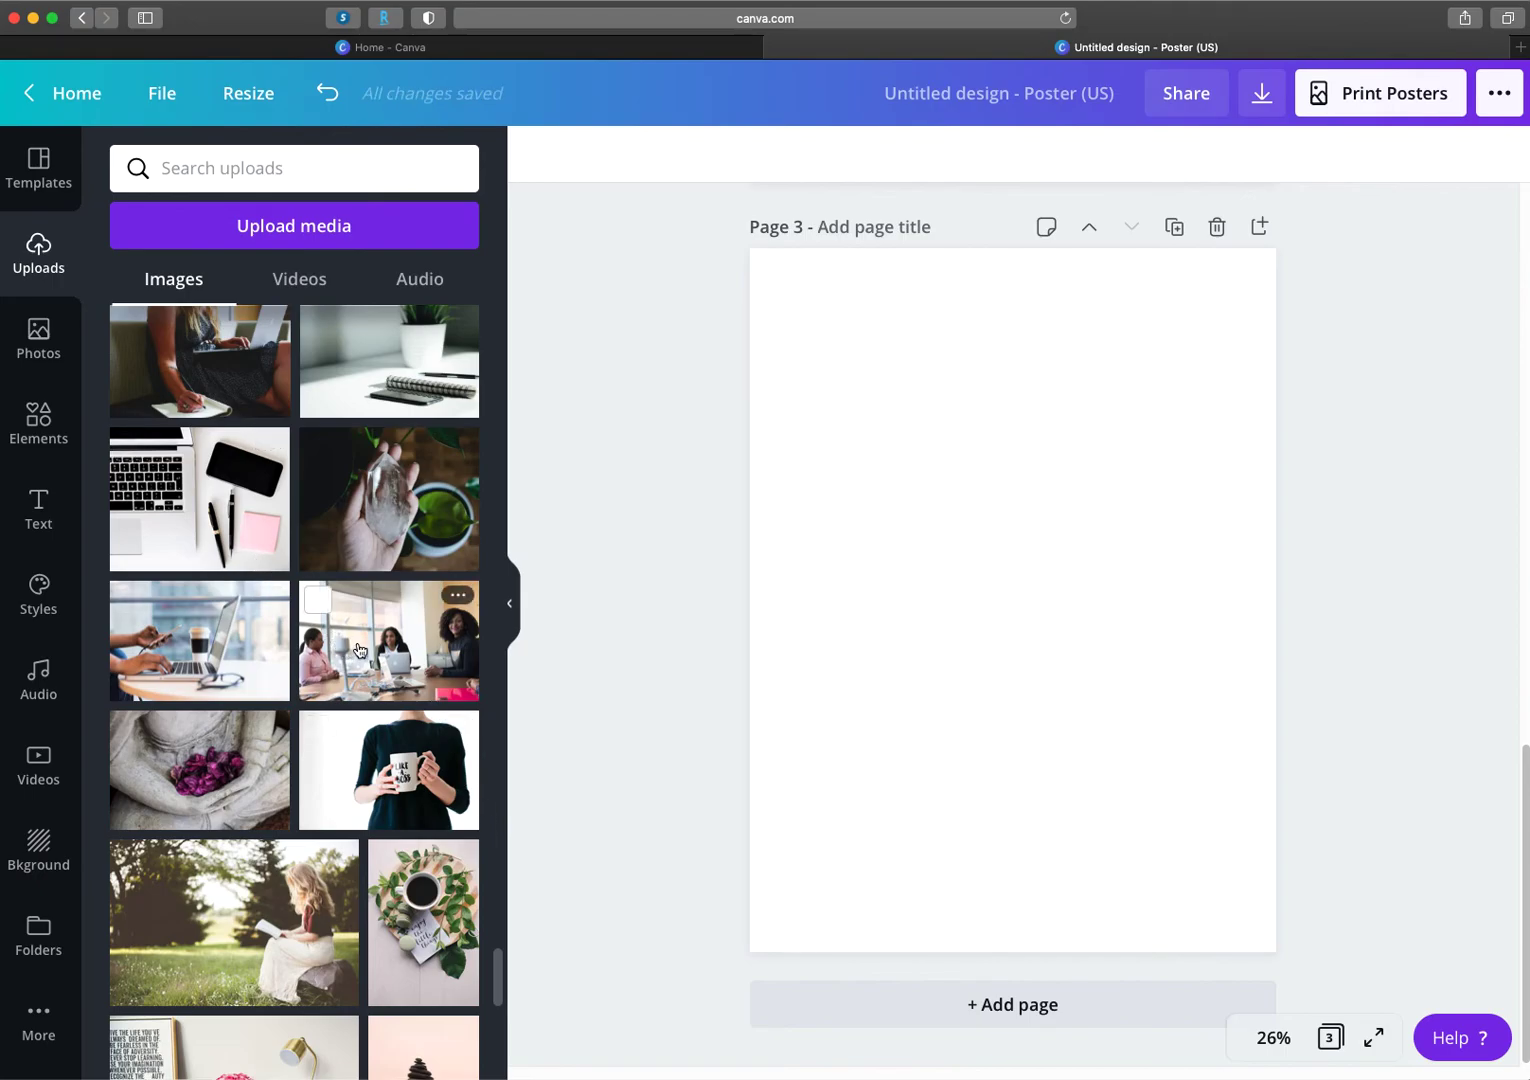
{"action": "scroll", "coordinate": [350, 670], "scroll_direction": "down", "scroll_amount": 2}
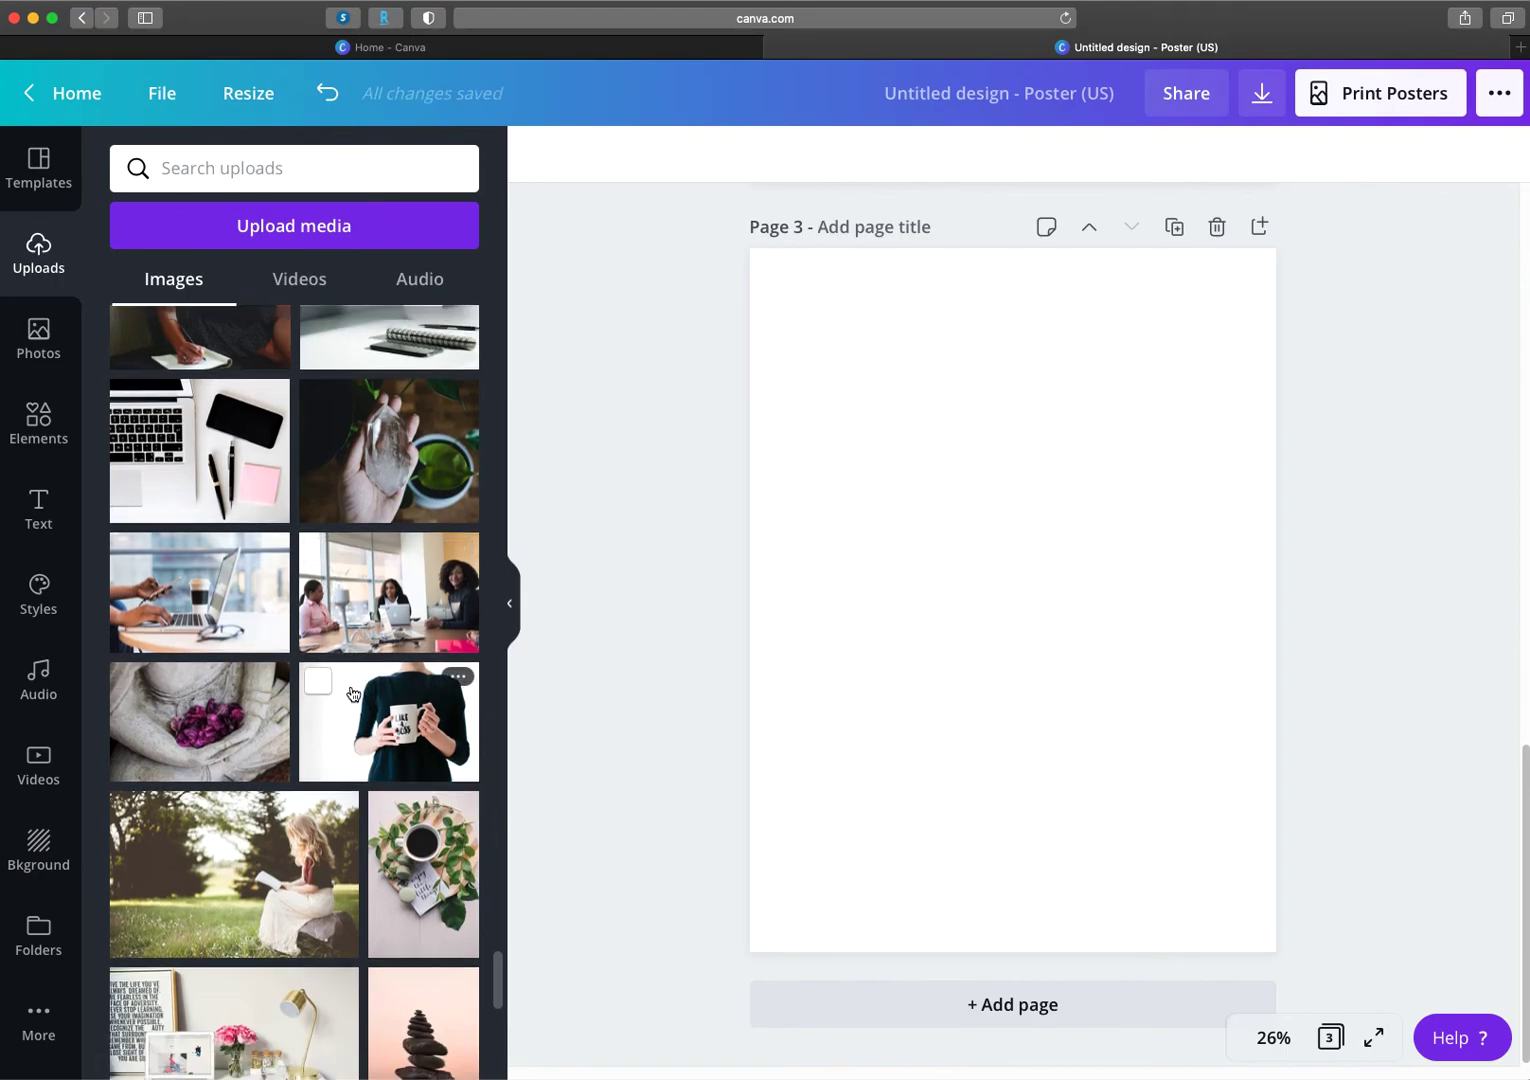
{"action": "scroll", "coordinate": [350, 690], "scroll_direction": "down", "scroll_amount": 1}
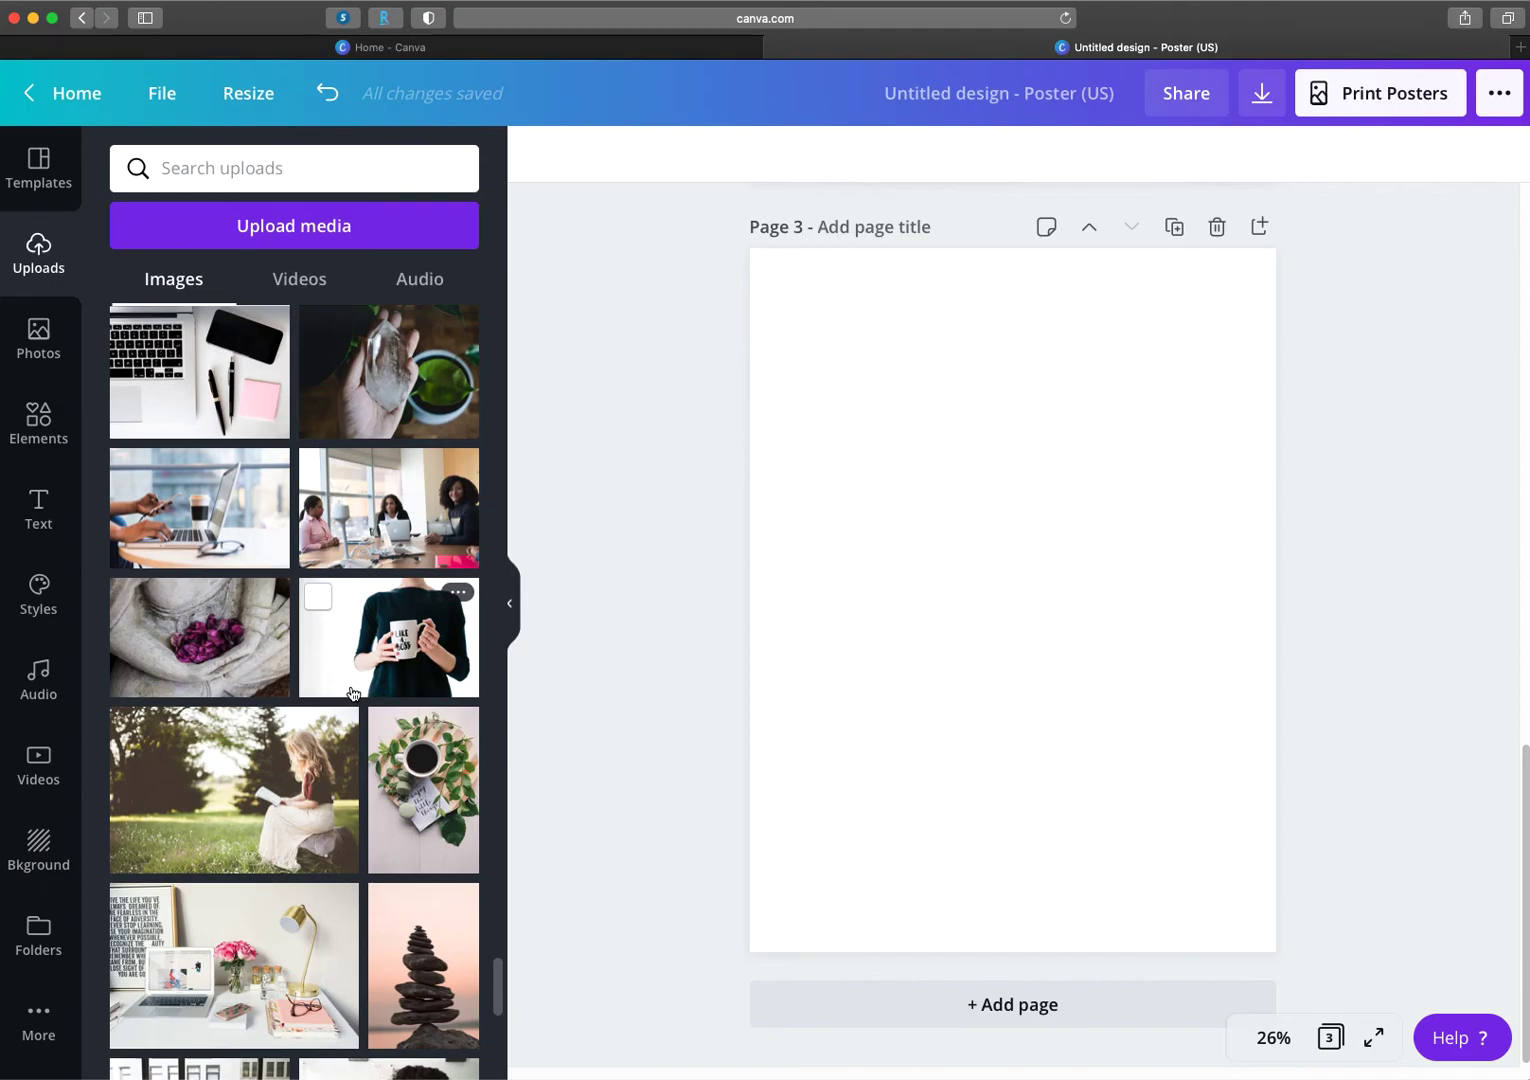
{"action": "left_click", "coordinate": [243, 759]}
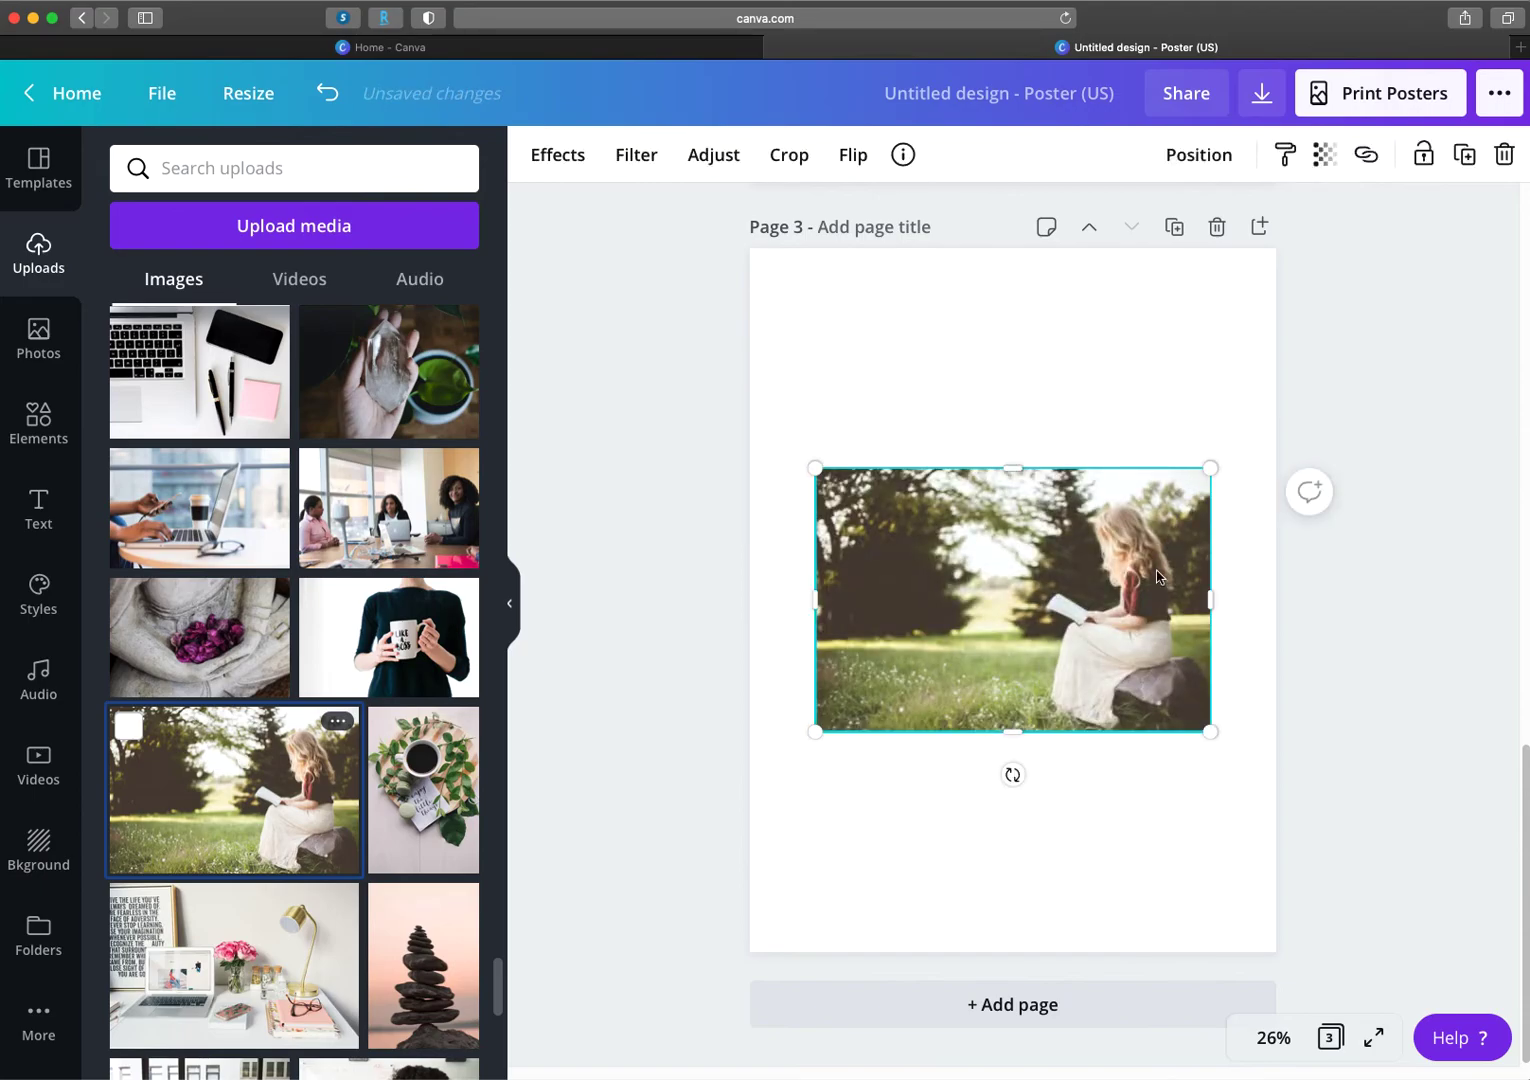
{"action": "left_click", "coordinate": [1117, 844]}
Step: Remove the park background from the photo of the reading woman with the Background Remover effect and deselect it
{"action": "left_click", "coordinate": [1060, 660]}
{"action": "left_click", "coordinate": [567, 174]}
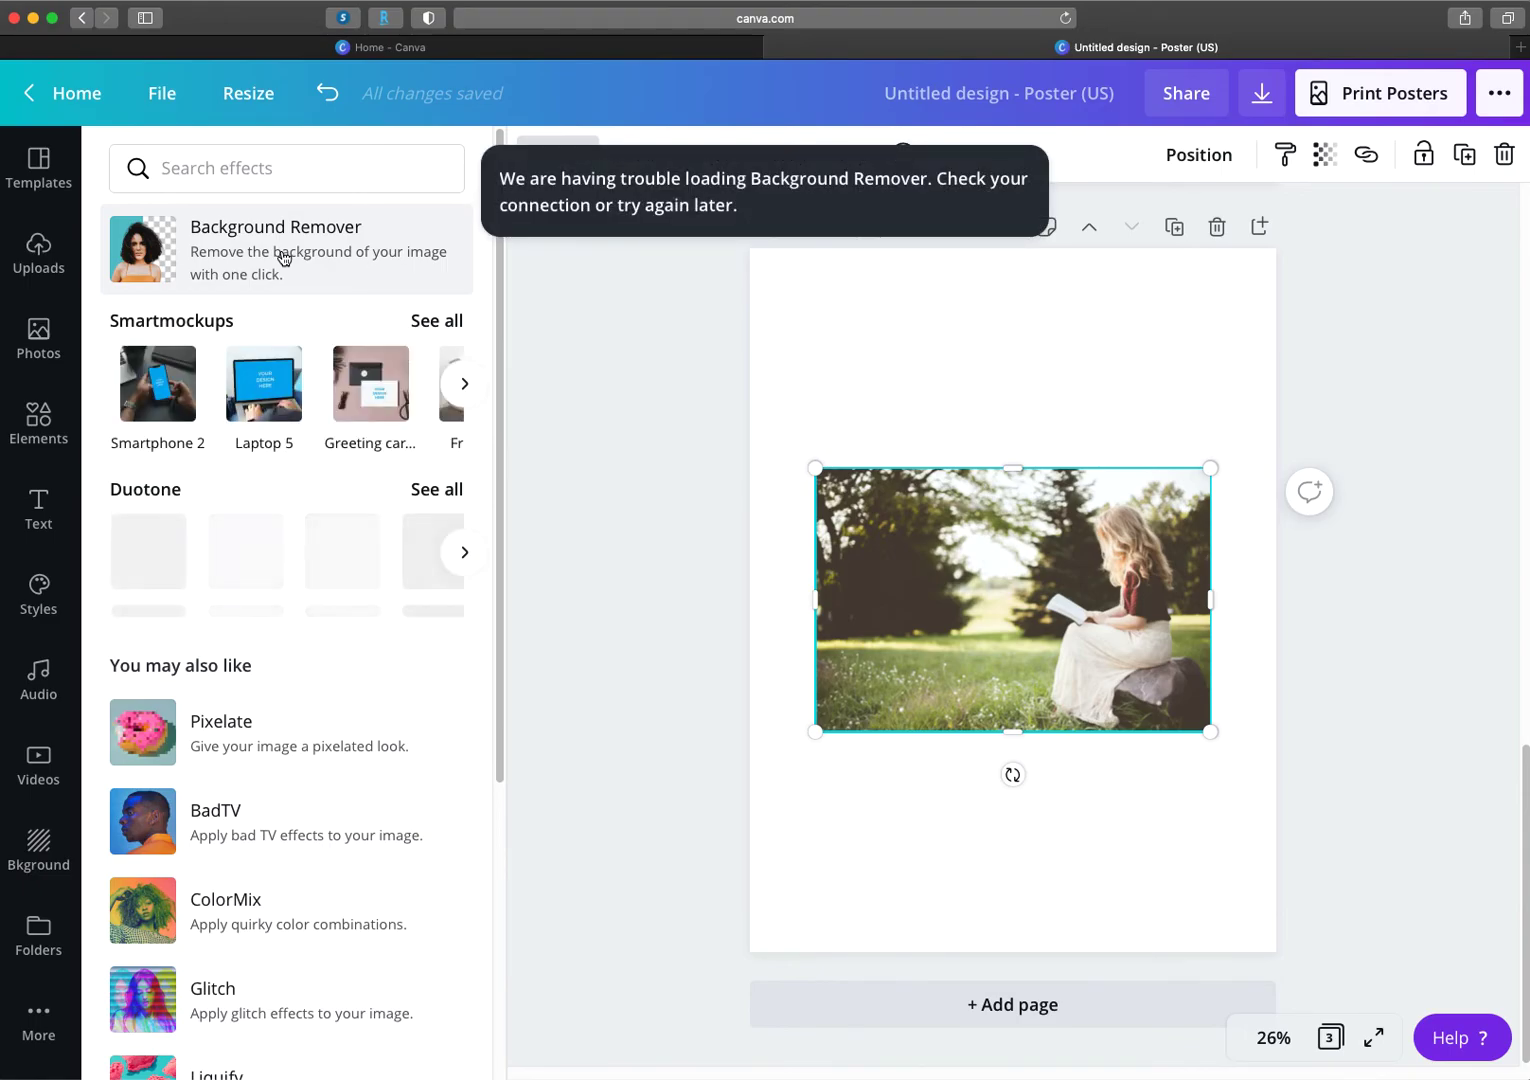
{"action": "left_click", "coordinate": [284, 258]}
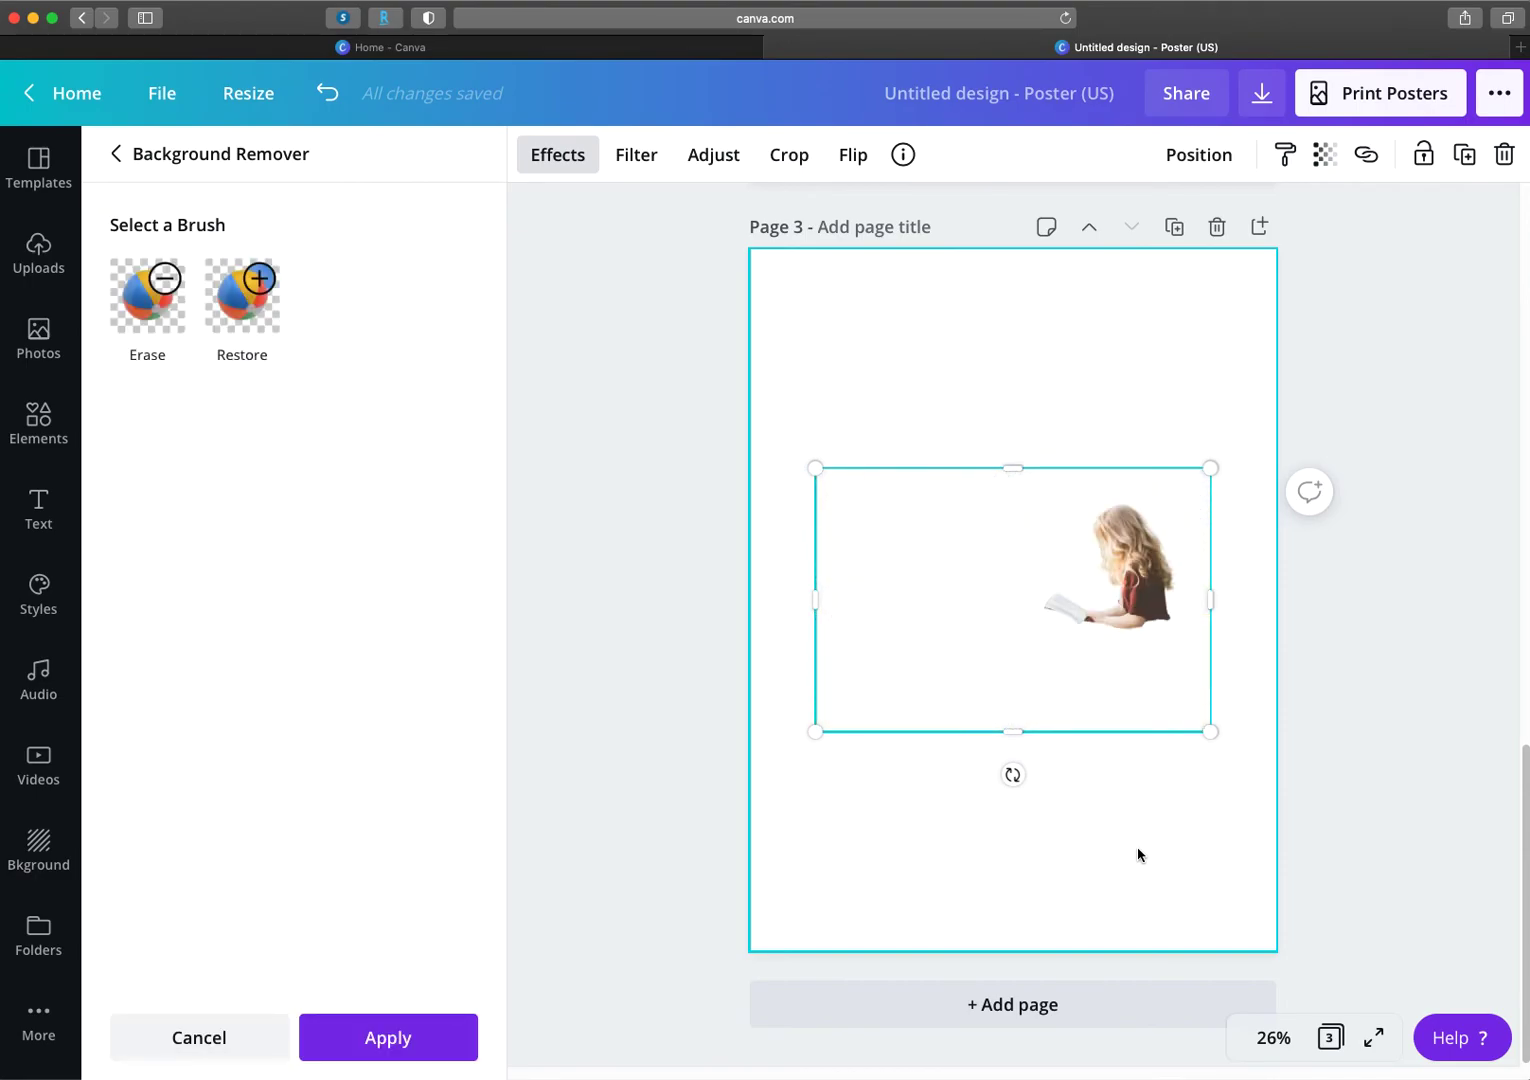
{"action": "left_click", "coordinate": [1129, 847]}
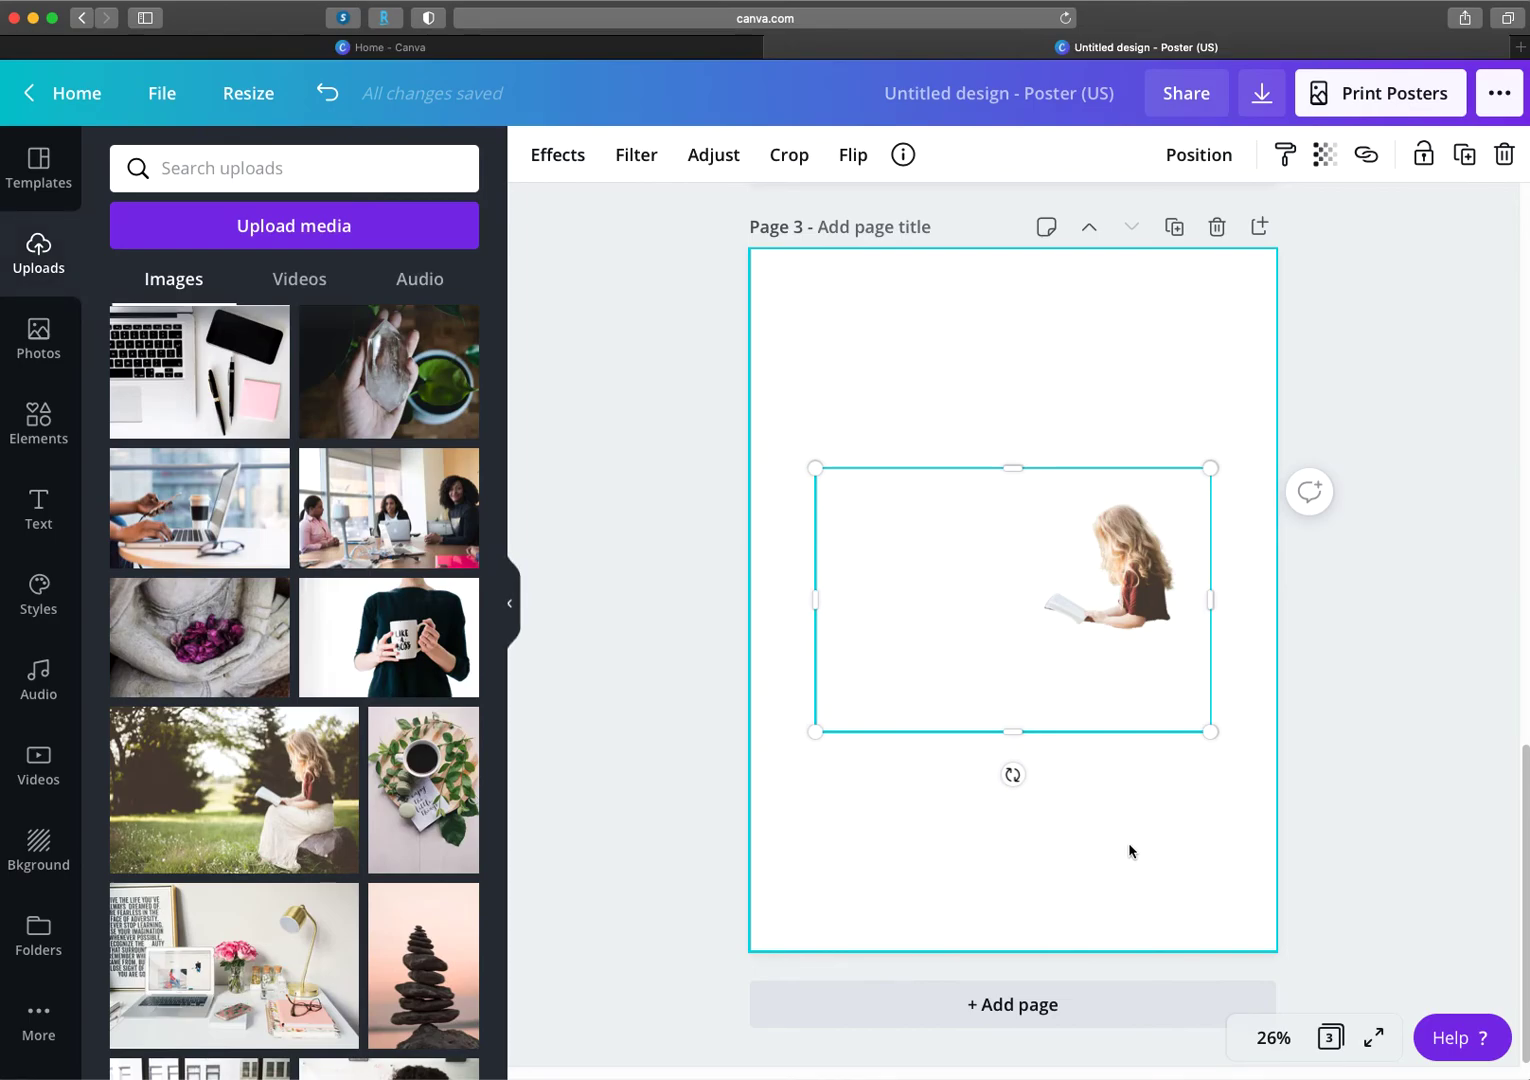
{"action": "left_click", "coordinate": [1129, 846]}
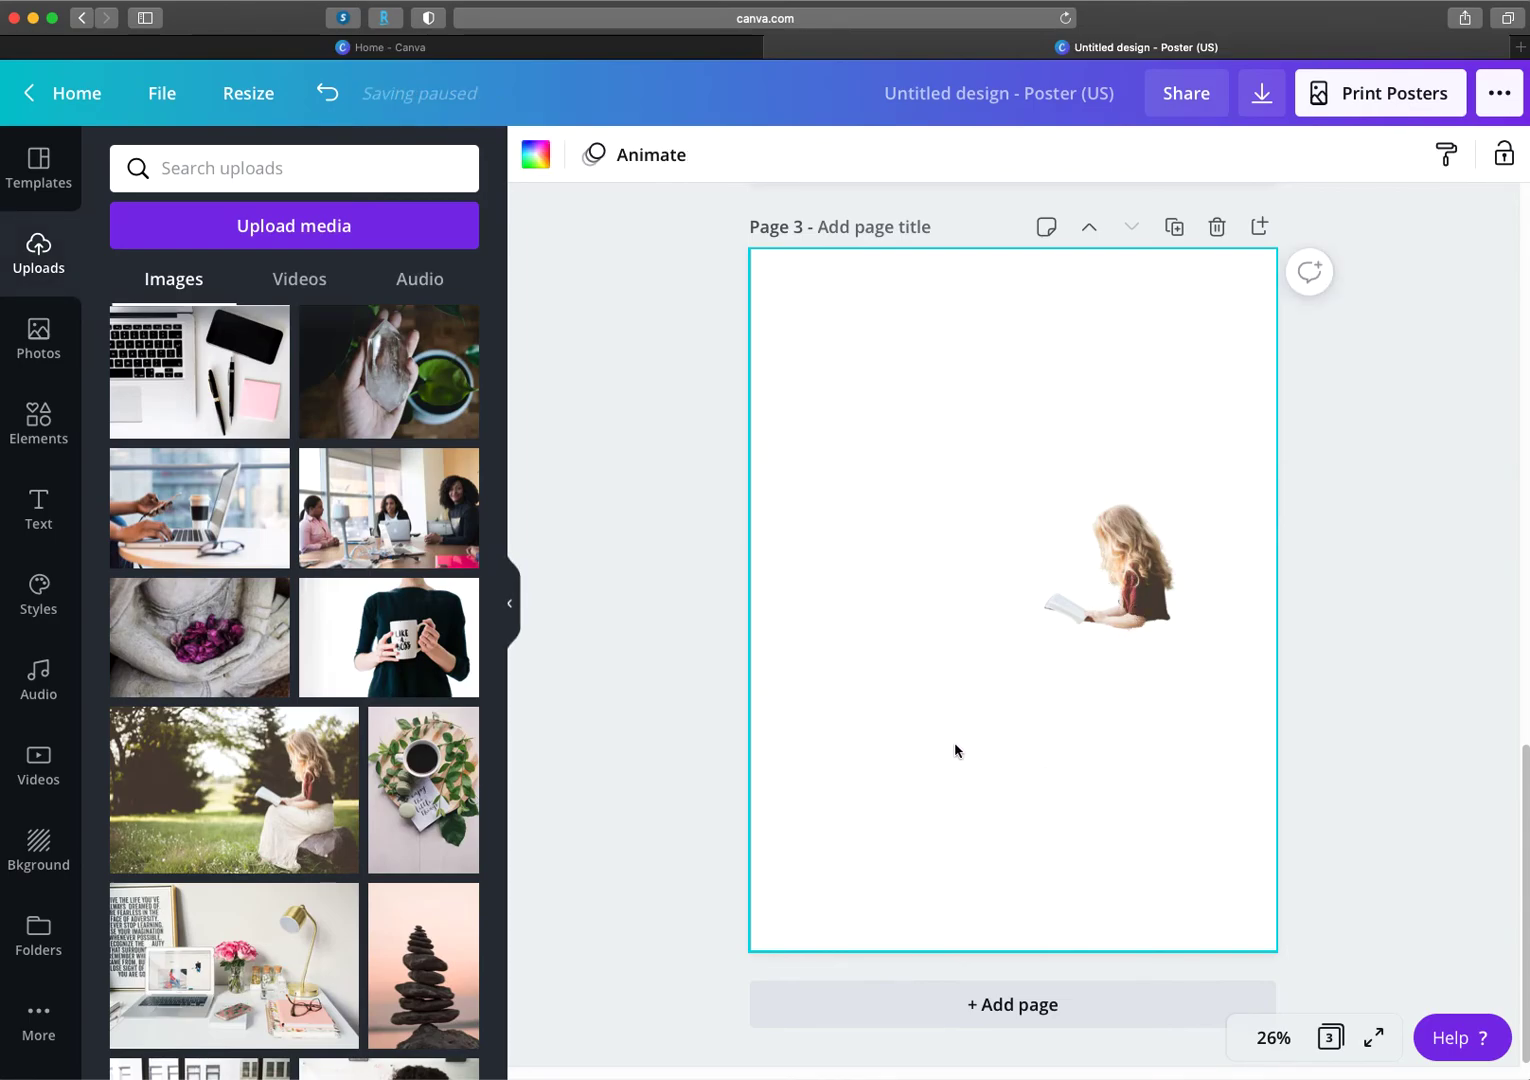
Step: Crop the empty left half off the reading woman's cutout and move it up and left toward the page's center
{"action": "left_click", "coordinate": [845, 599]}
{"action": "left_click_drag", "start_coordinate": [817, 598], "coordinate": [1013, 630]}
{"action": "left_click", "coordinate": [1130, 386]}
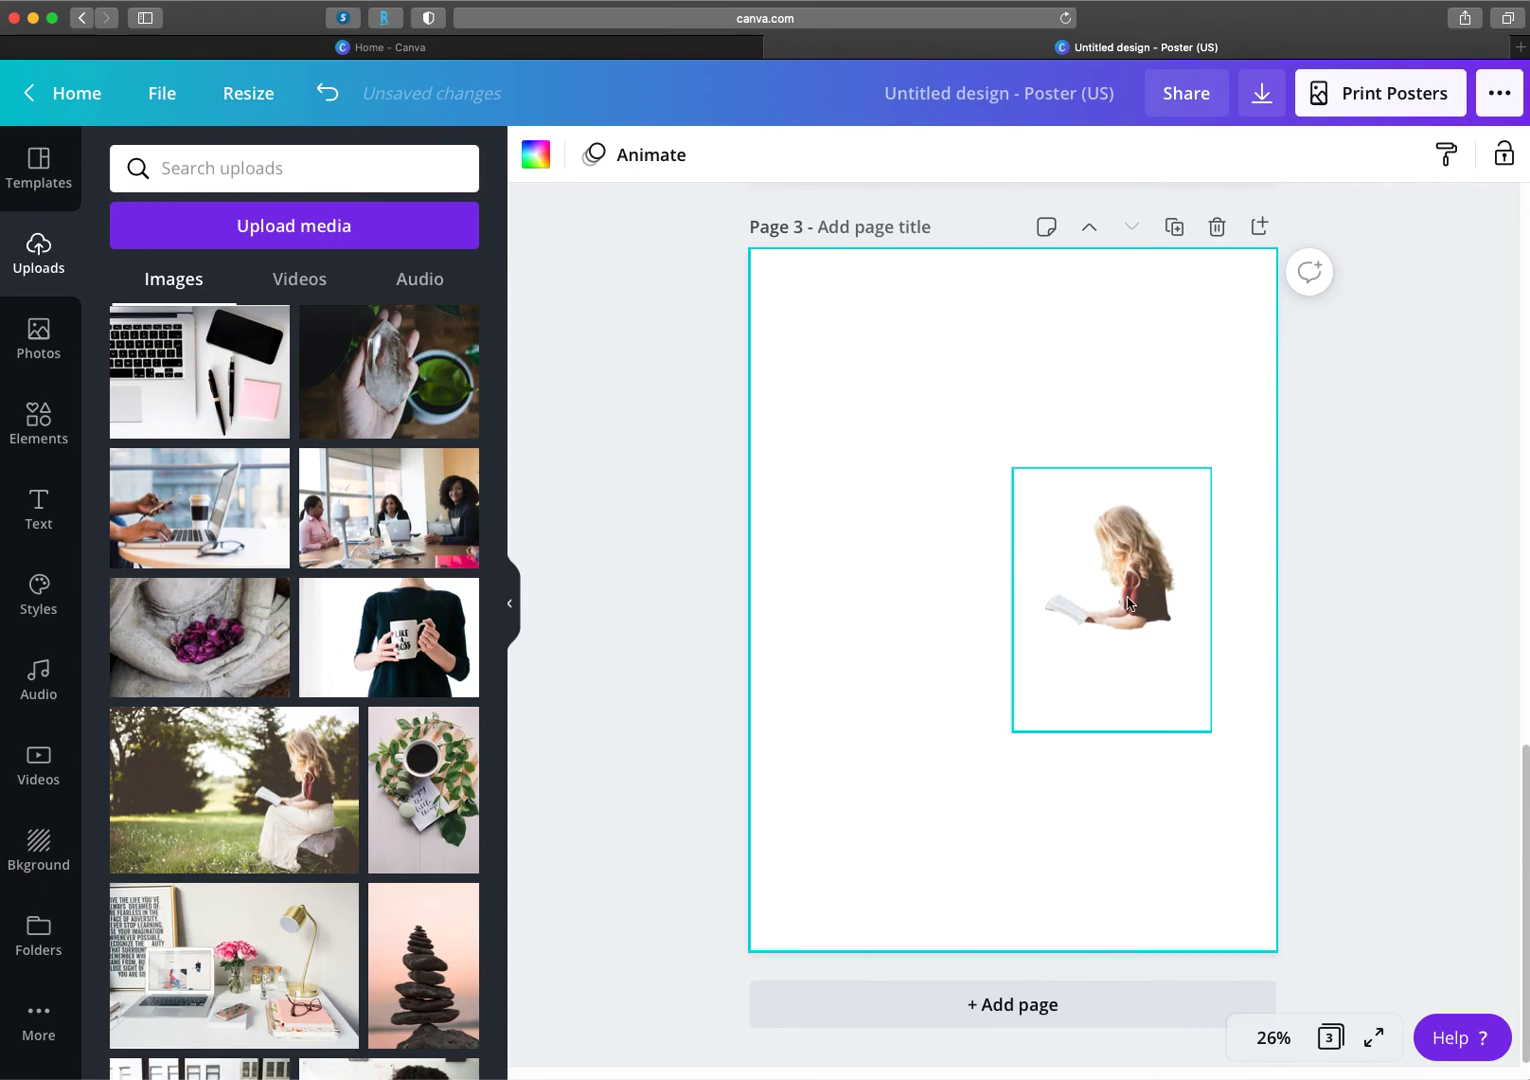
{"action": "left_click_drag", "start_coordinate": [1138, 605], "coordinate": [1072, 560]}
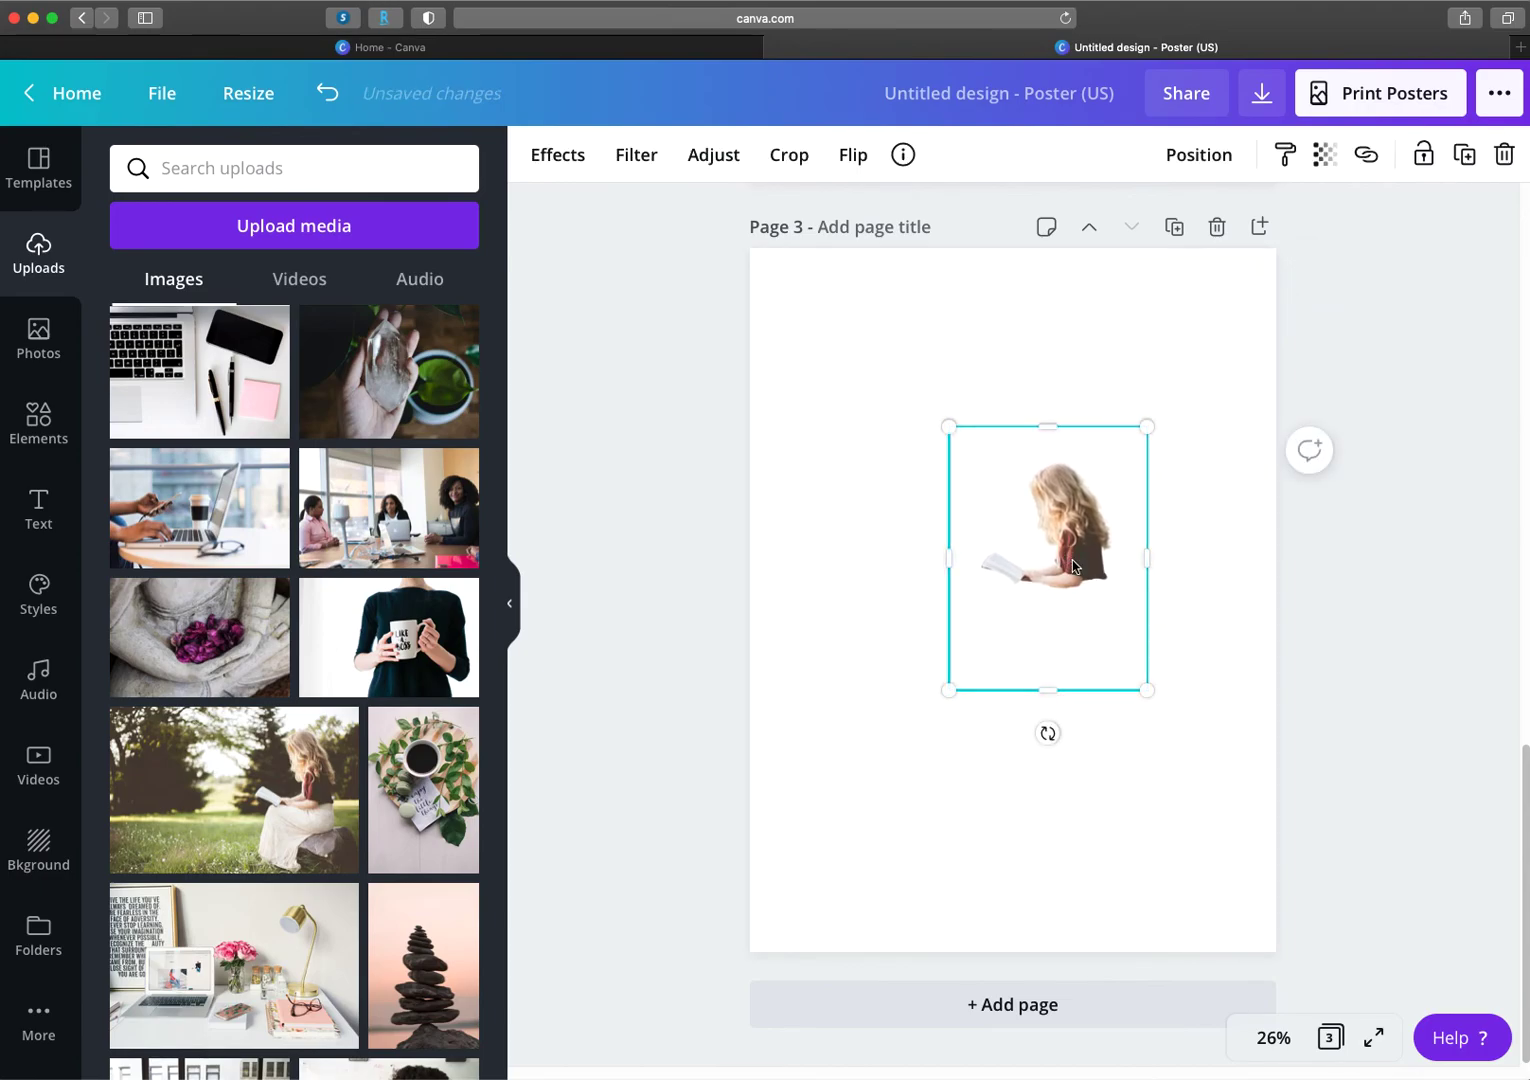